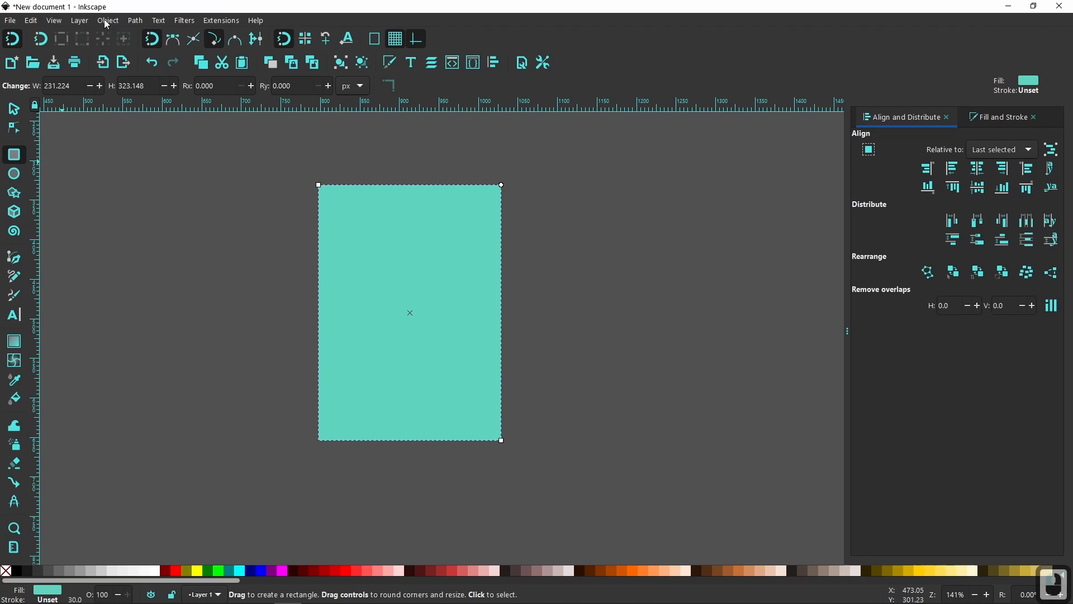
Step: Convert the turquoise rectangle to a path and lower its opacity to about 53%
{"action": "left_click", "coordinate": [134, 21]}
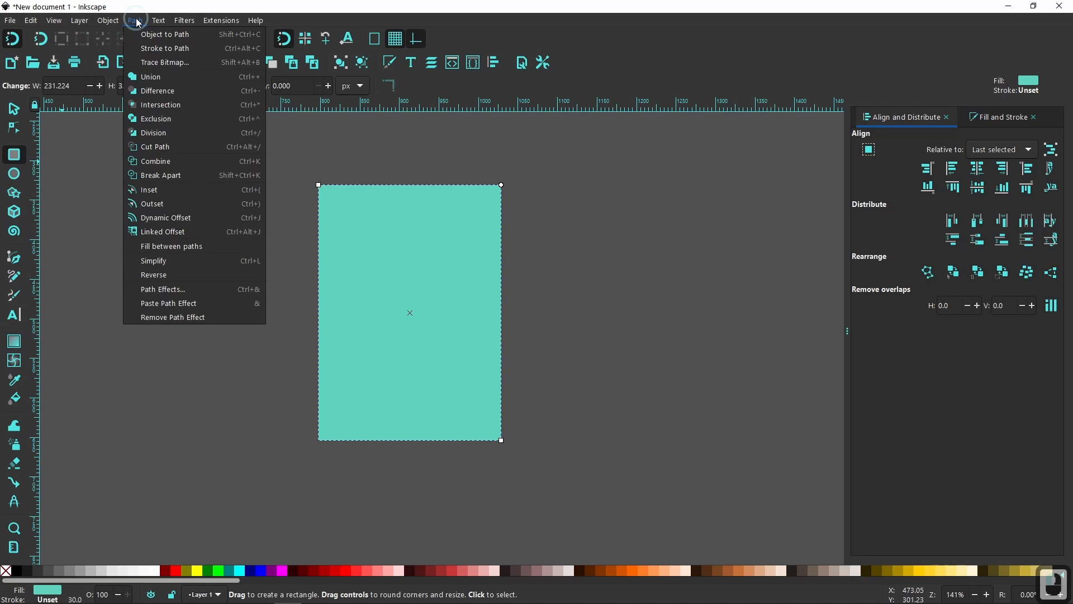
{"action": "left_click", "coordinate": [164, 37]}
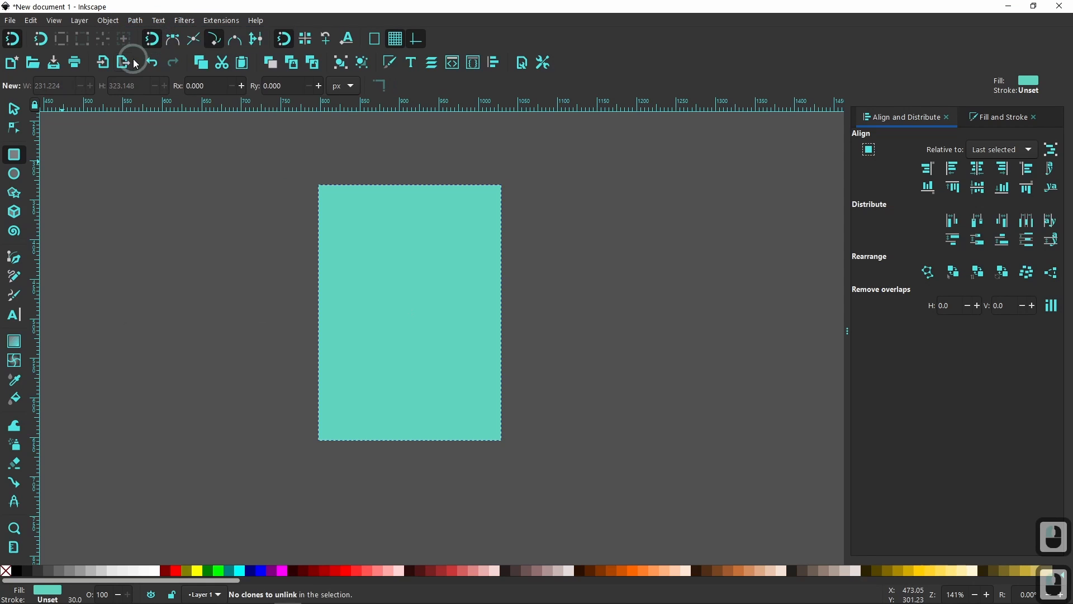
{"action": "left_click", "coordinate": [992, 120]}
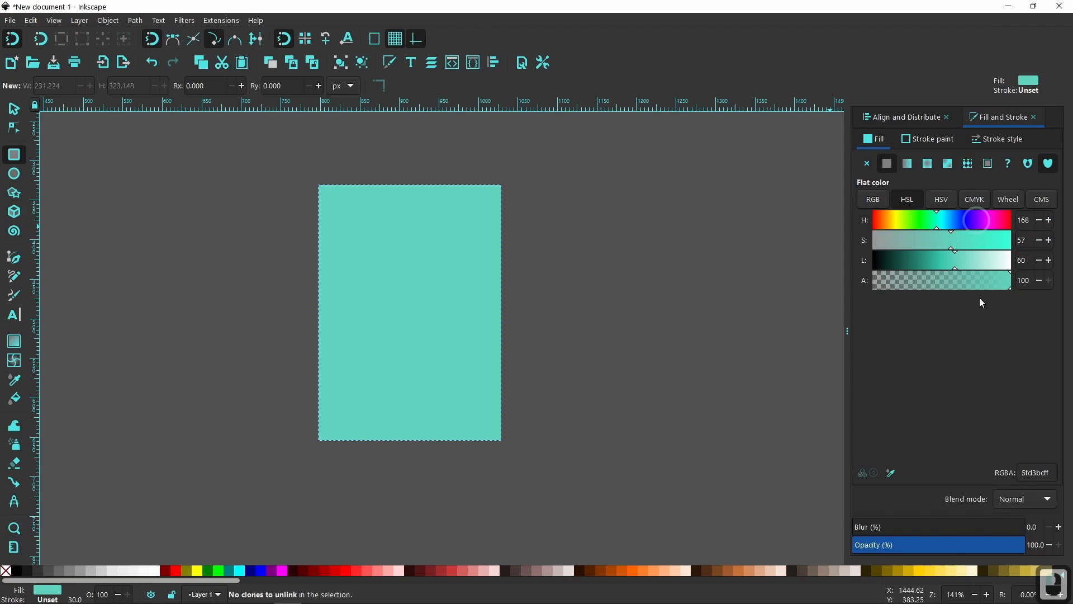
{"action": "left_click", "coordinate": [944, 542]}
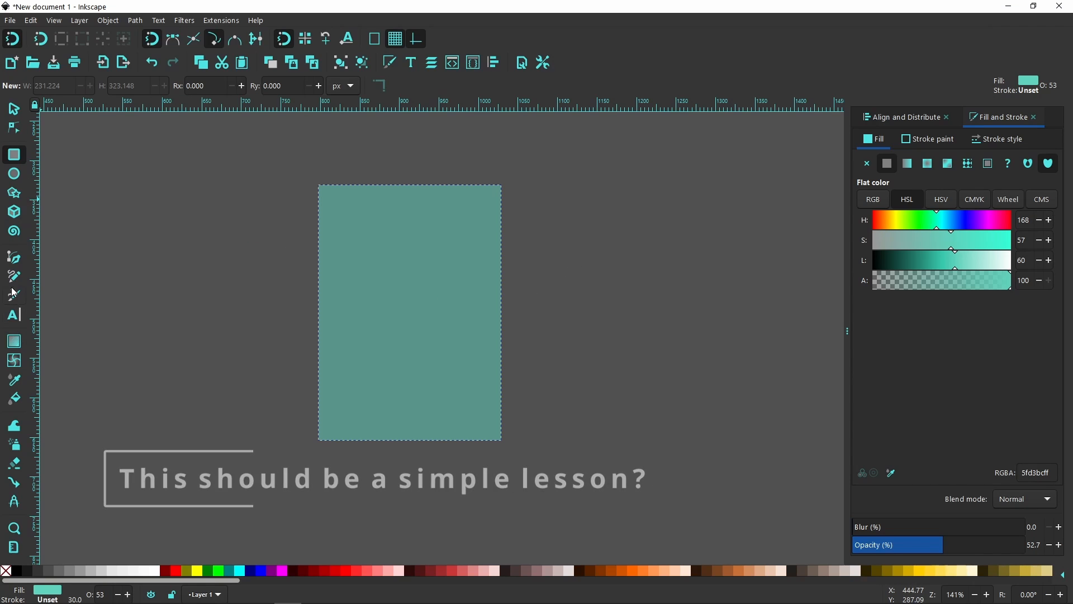
Step: Draw a straight horizontal Bezier line about 260 px long across the rectangle near its upper edge, extending past both sides
{"action": "left_click", "coordinate": [13, 258]}
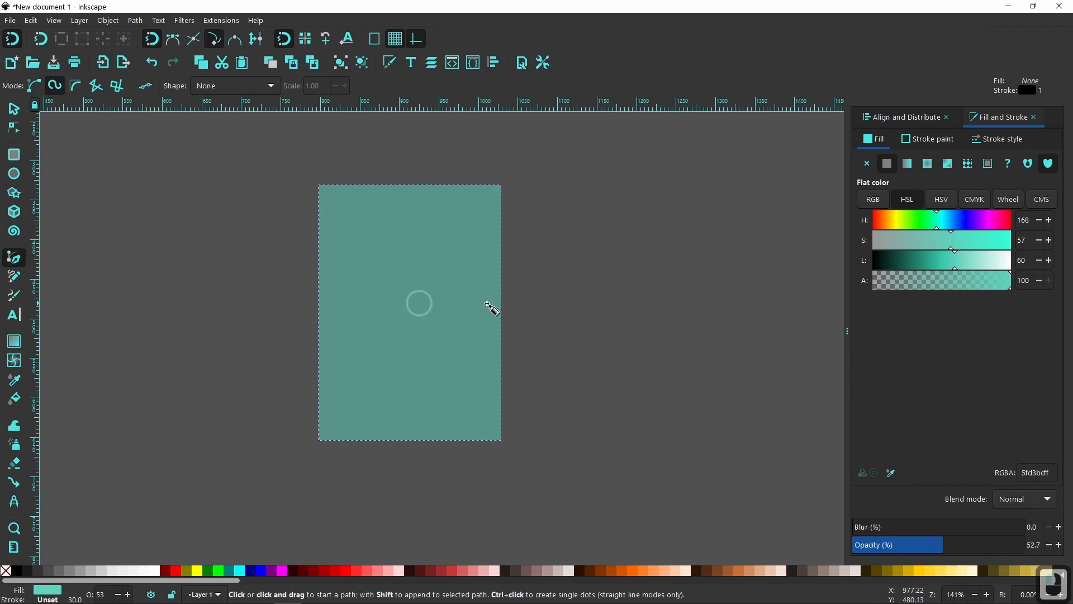
{"action": "left_click", "coordinate": [33, 84]}
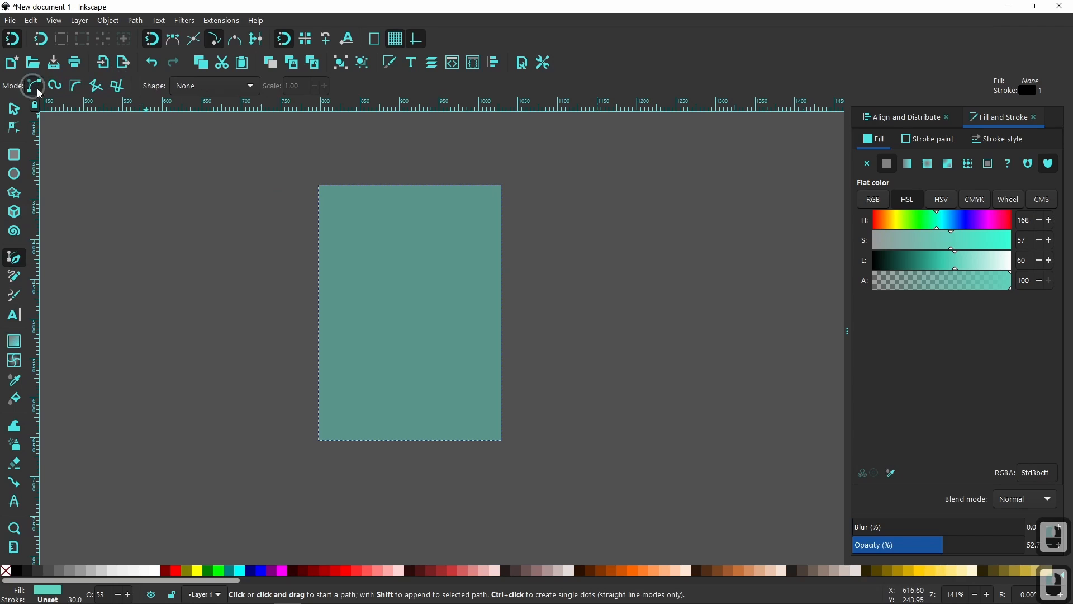
{"action": "left_click", "coordinate": [306, 200]}
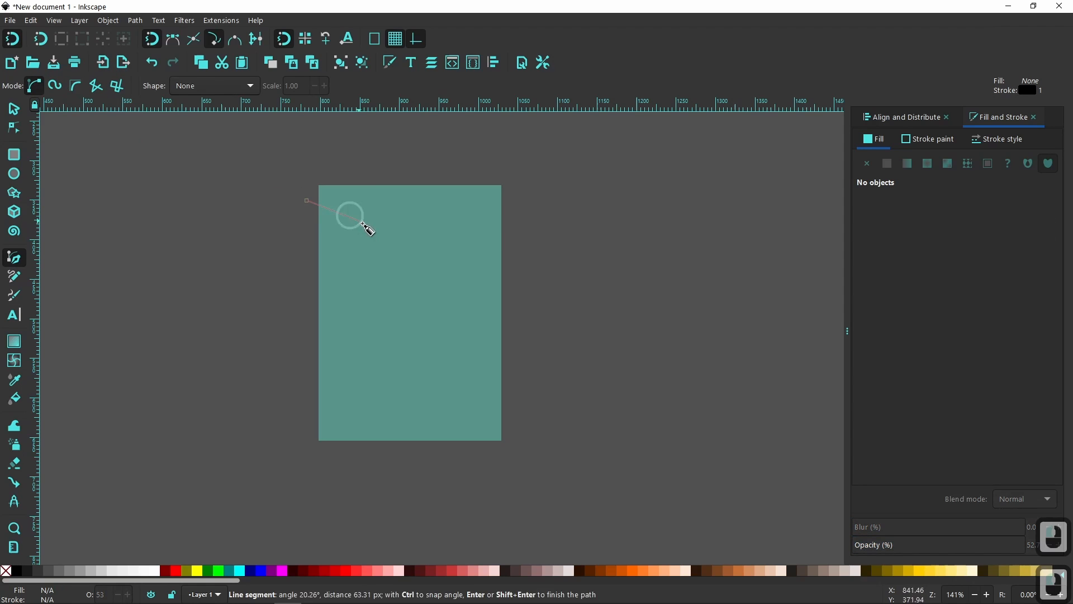
{"action": "left_click", "coordinate": [513, 200], "text": "ctrl"}
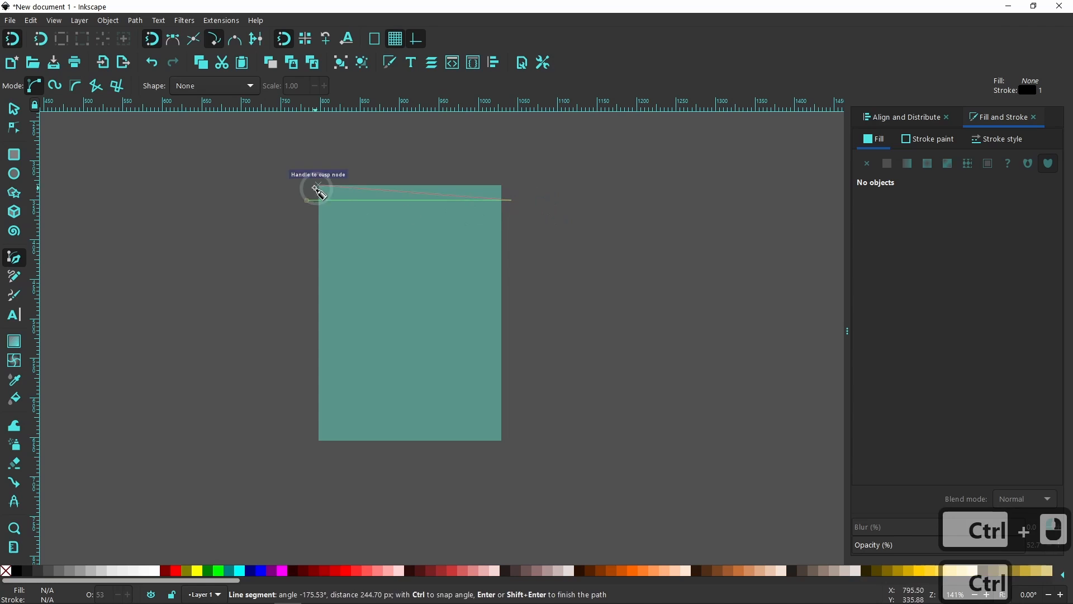
{"action": "key", "text": "Return"}
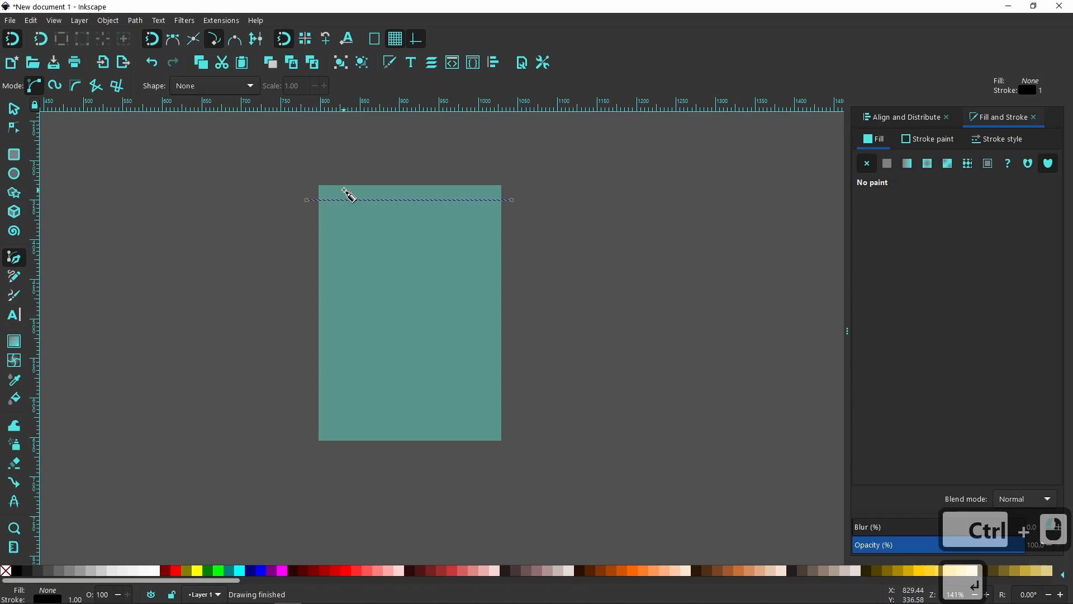
Step: Bend the line into a gentle S-shaped wave about 21 px high, rising in the left half and dipping in the right half
{"action": "left_click", "coordinate": [14, 127]}
{"action": "key", "text": "ctrl"}
{"action": "scroll", "coordinate": [421, 188], "scroll_direction": "up", "scroll_amount": 2, "text": "ctrl"}
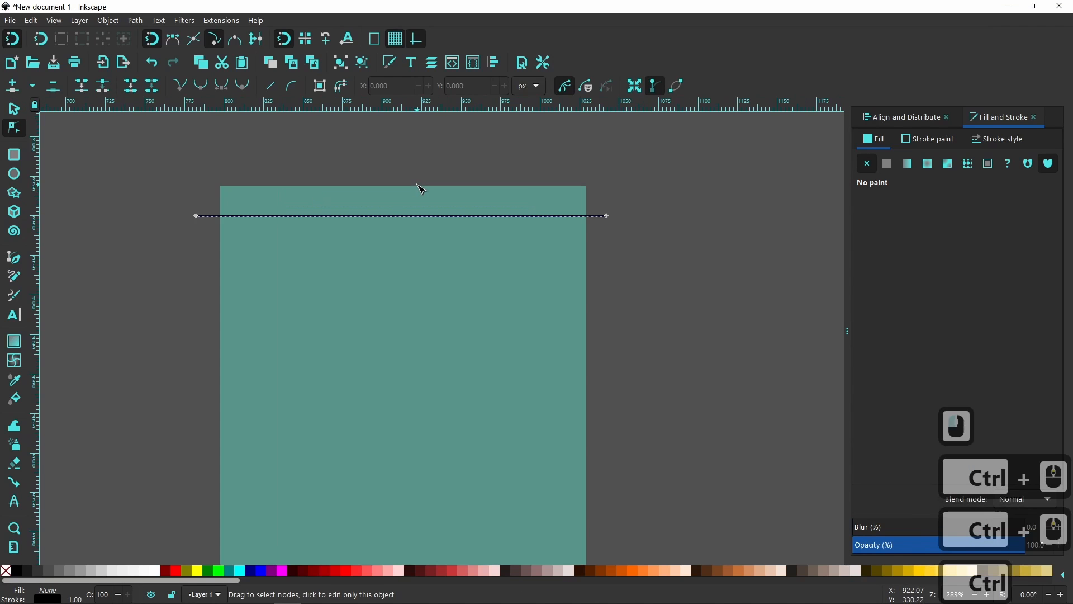
{"action": "left_click_drag", "start_coordinate": [371, 215], "coordinate": [371, 194]}
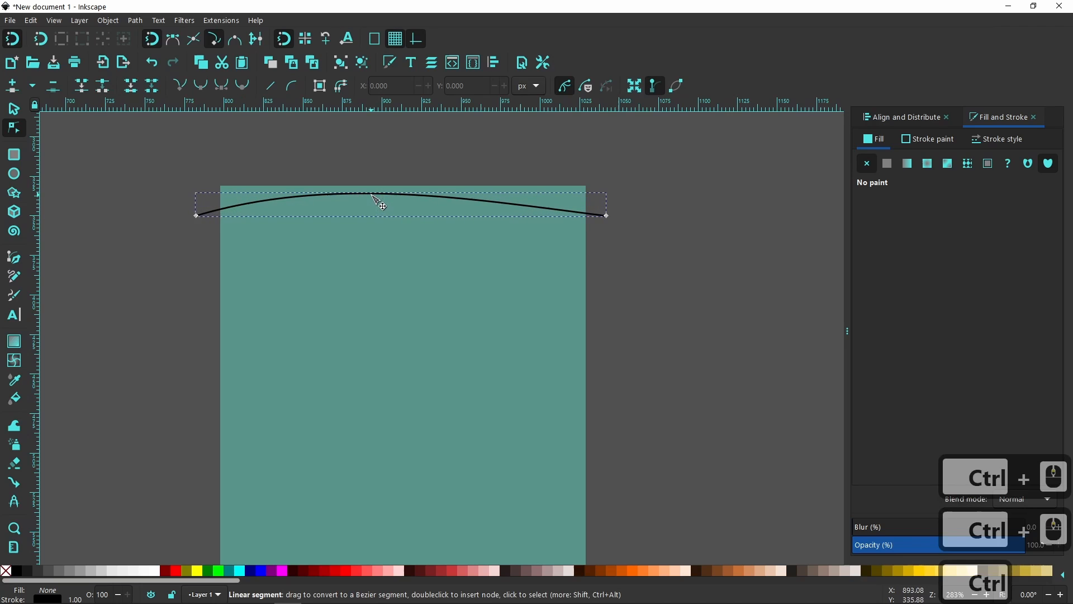
{"action": "left_click", "coordinate": [197, 216]}
{"action": "left_click_drag", "start_coordinate": [332, 175], "coordinate": [344, 168]}
{"action": "left_click_drag", "start_coordinate": [469, 199], "coordinate": [478, 262]}
{"action": "left_click_drag", "start_coordinate": [343, 168], "coordinate": [392, 166]}
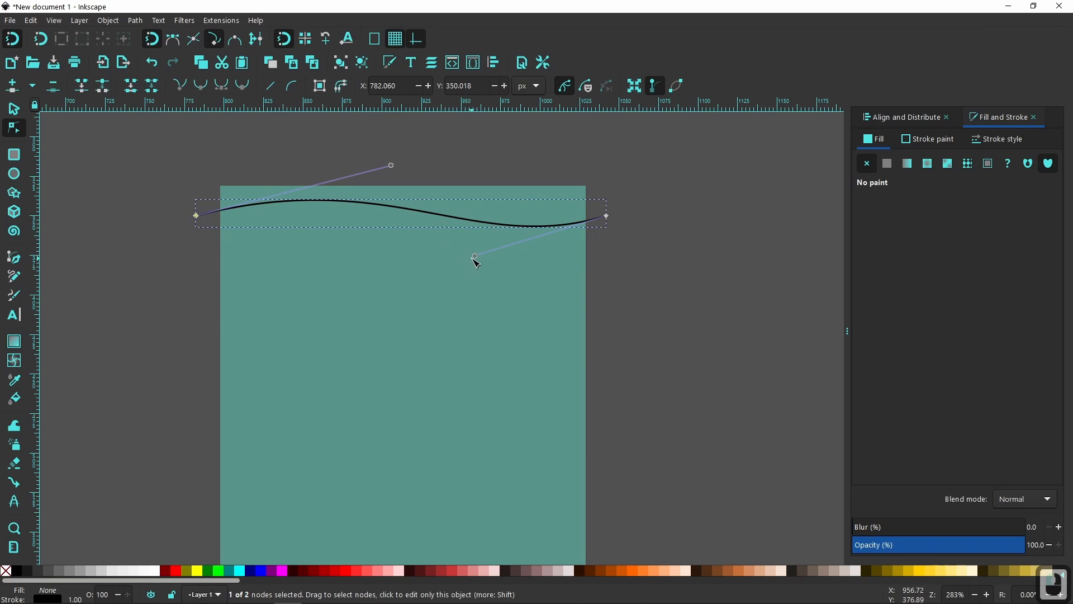
{"action": "left_click_drag", "start_coordinate": [473, 258], "coordinate": [476, 271]}
{"action": "left_click_drag", "start_coordinate": [393, 164], "coordinate": [403, 161]}
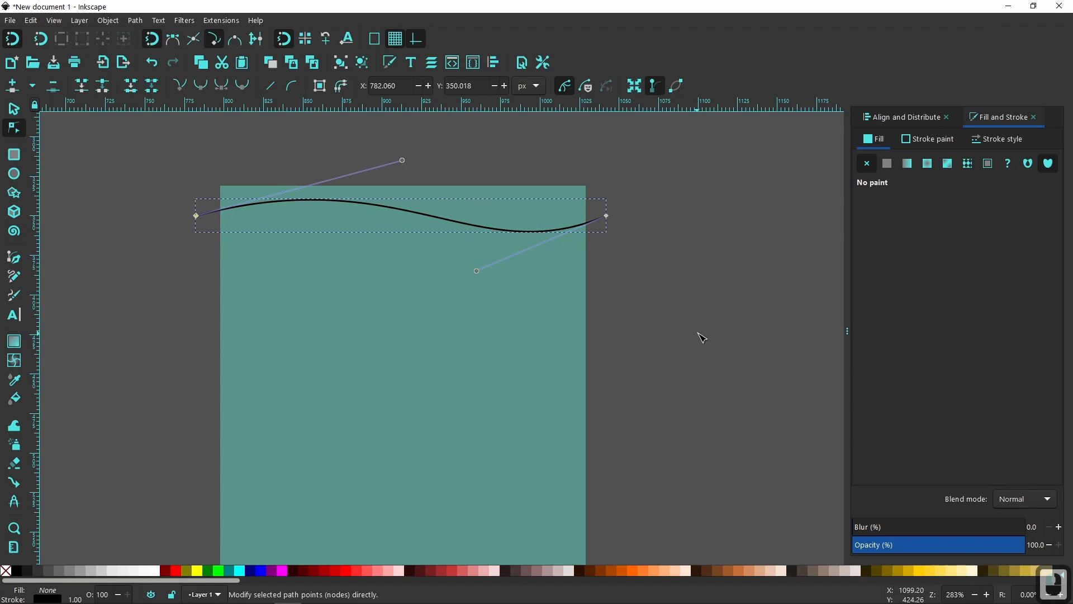
Step: Convert the wavy line's stroke to a path
{"action": "left_click", "coordinate": [14, 110]}
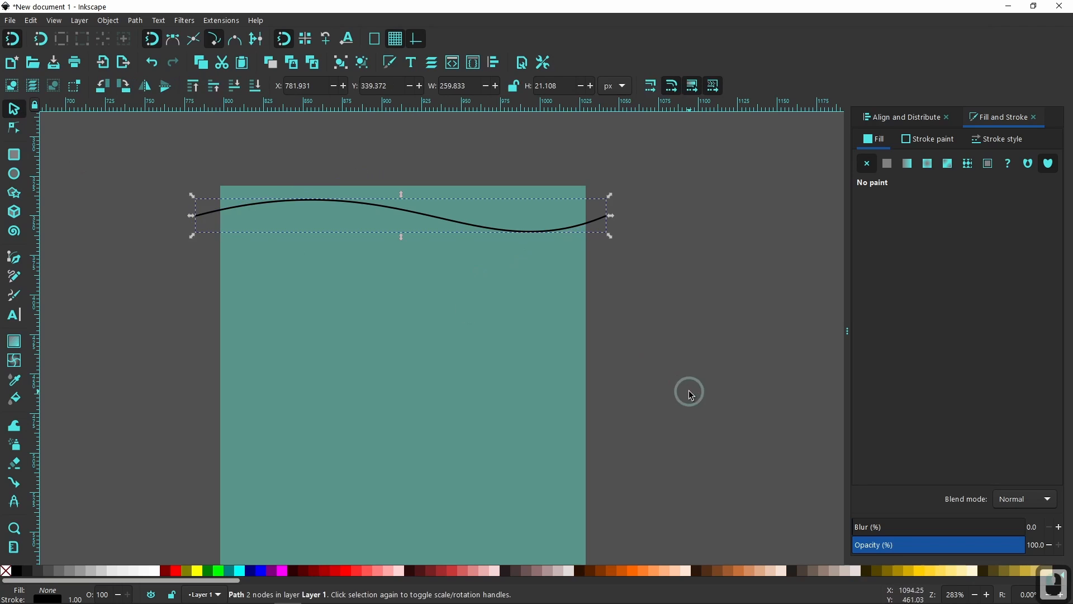
{"action": "left_click", "coordinate": [135, 20]}
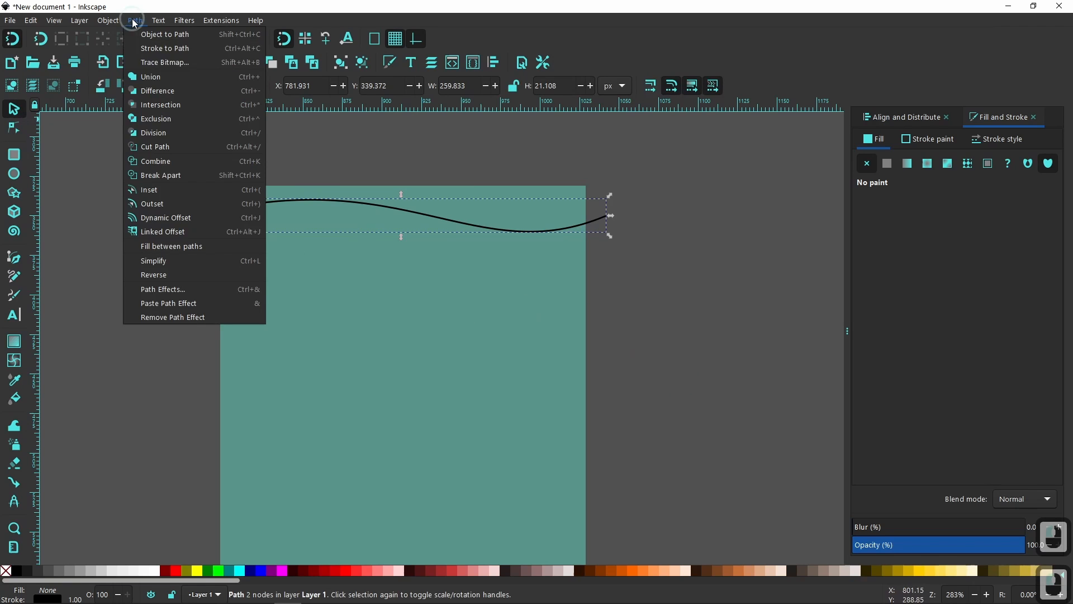
{"action": "left_click", "coordinate": [162, 46]}
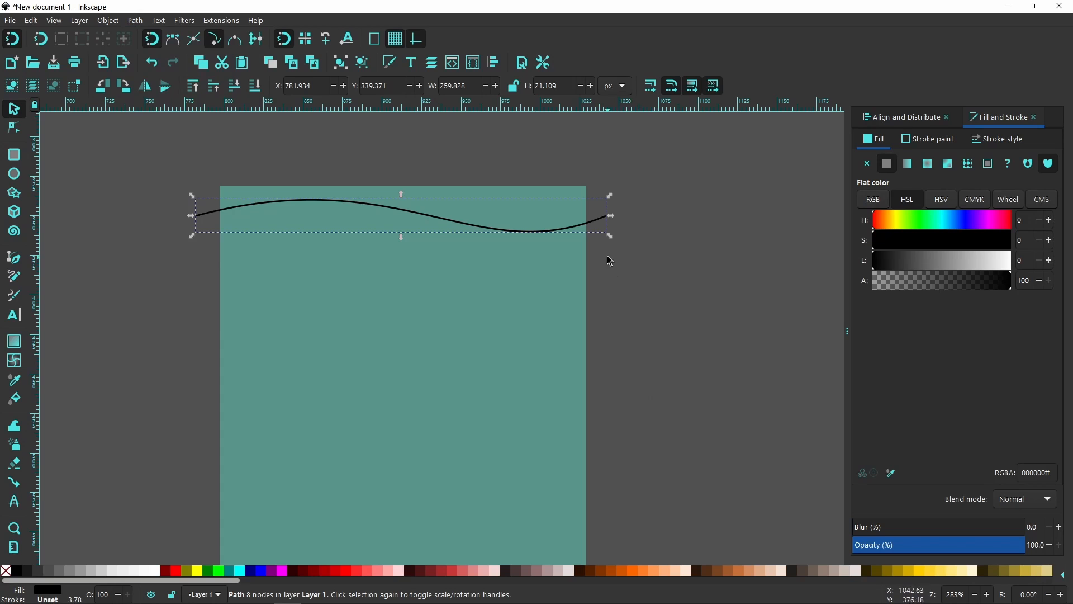
Step: Duplicate the wavy line and move the copy straight down to the rectangle's lower edge, at about Y 626 px
{"action": "right_click", "coordinate": [600, 218]}
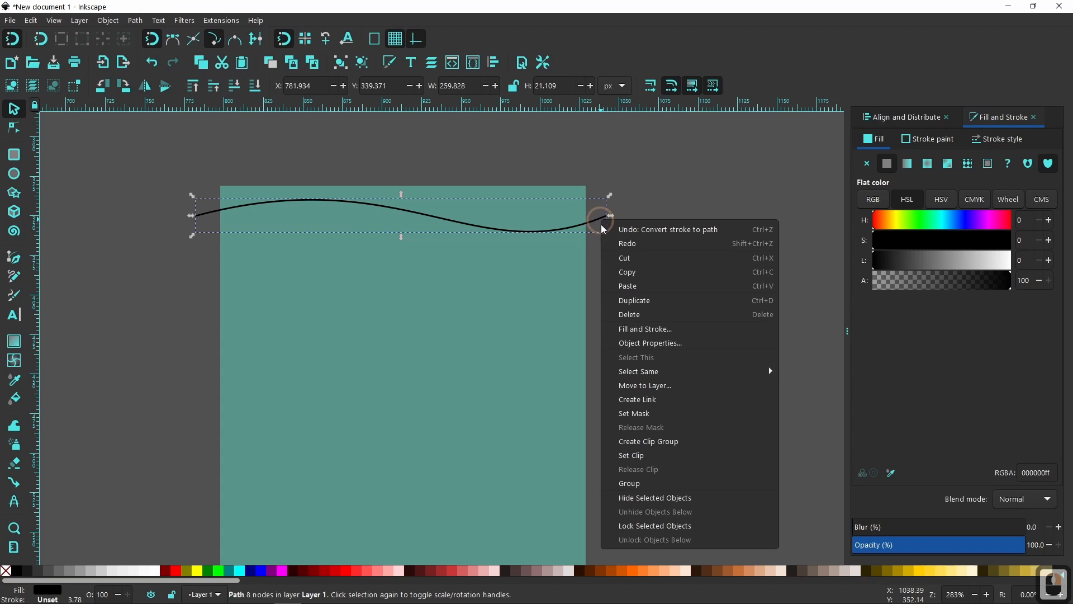
{"action": "left_click", "coordinate": [638, 298]}
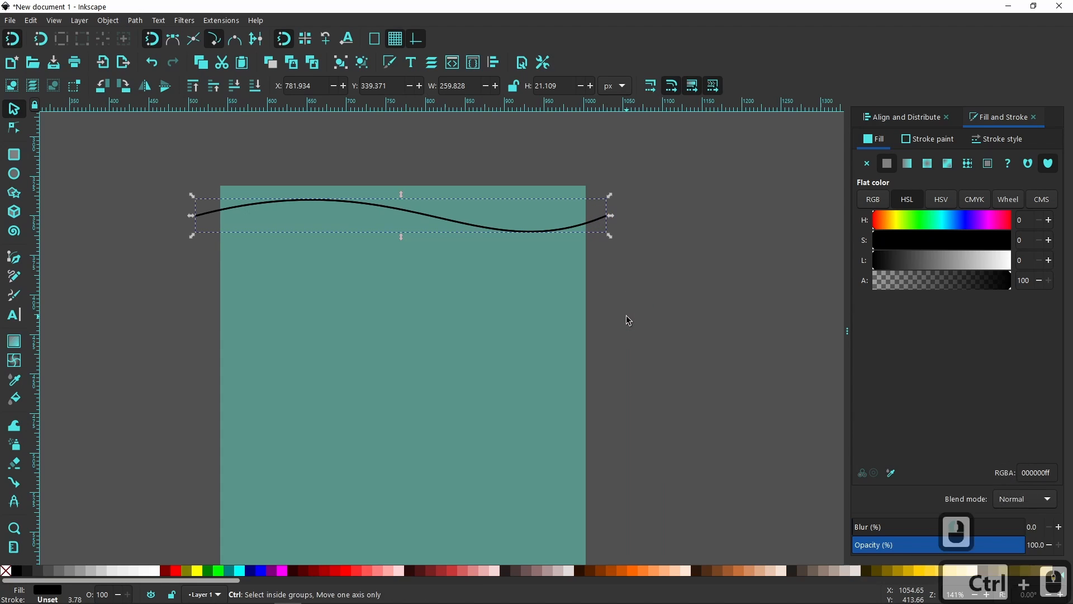
{"action": "scroll", "coordinate": [626, 315], "scroll_direction": "down", "scroll_amount": 2, "text": "ctrl"}
{"action": "left_click_drag", "start_coordinate": [522, 267], "coordinate": [529, 497]}
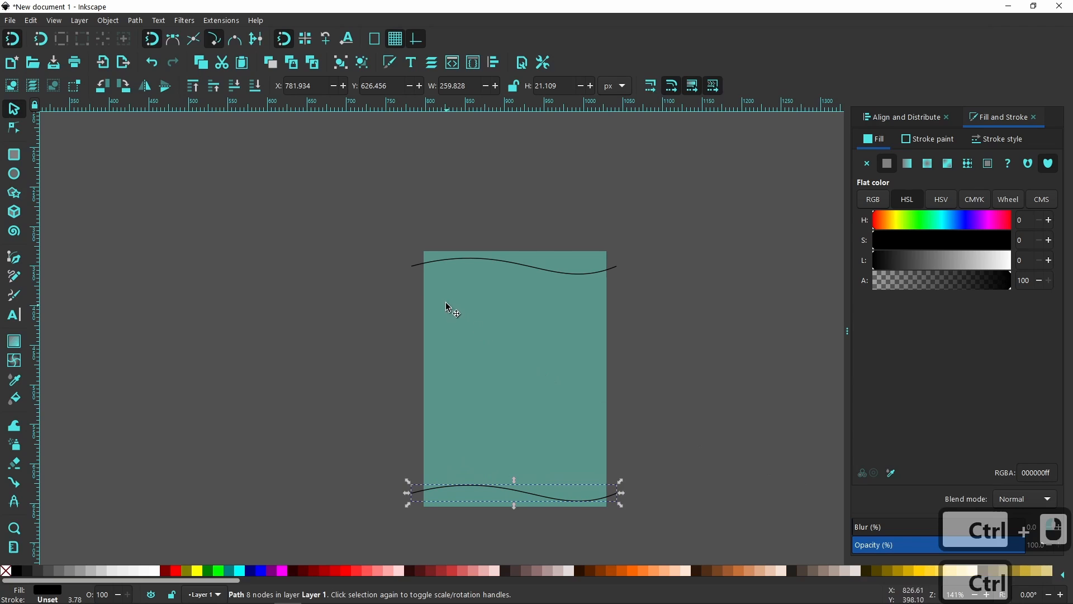
Step: Unite the upper and lower wavy lines into one path with Union
{"action": "key", "text": "shift"}
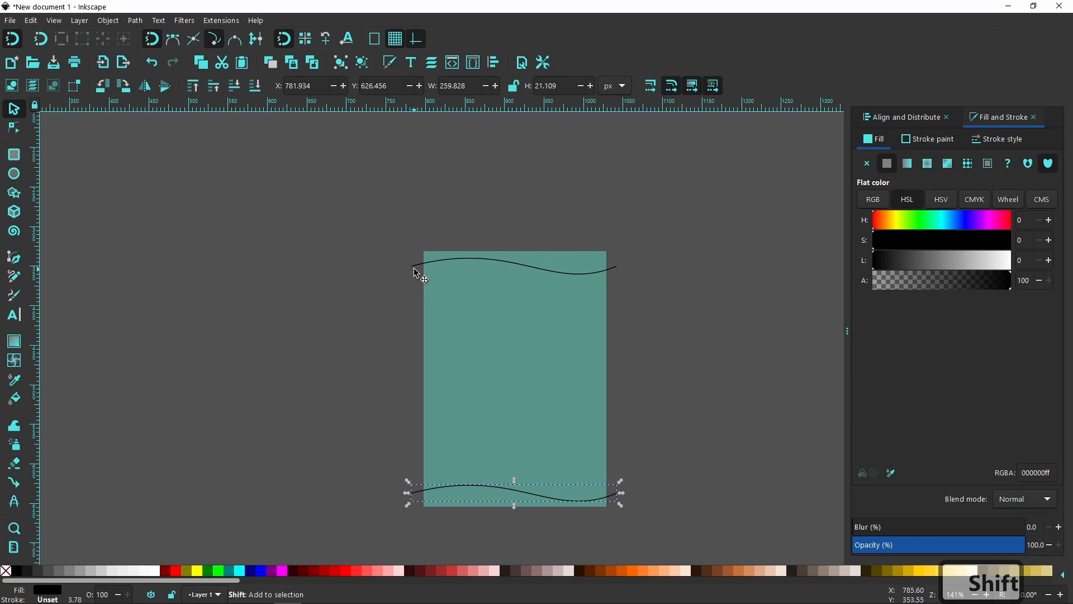
{"action": "left_click", "coordinate": [413, 266], "text": "shift"}
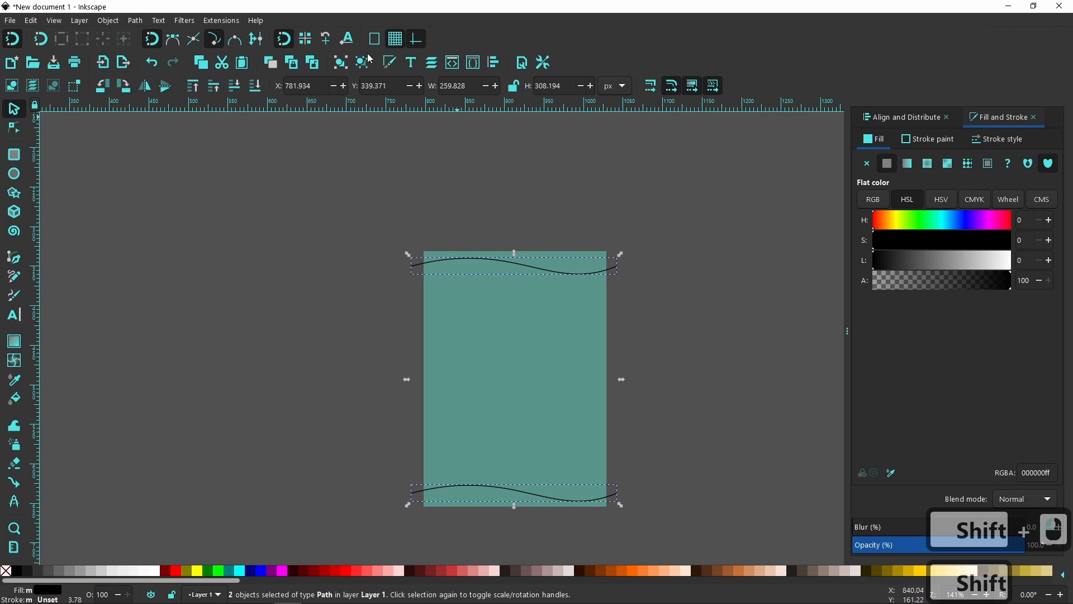
{"action": "left_click", "coordinate": [135, 21]}
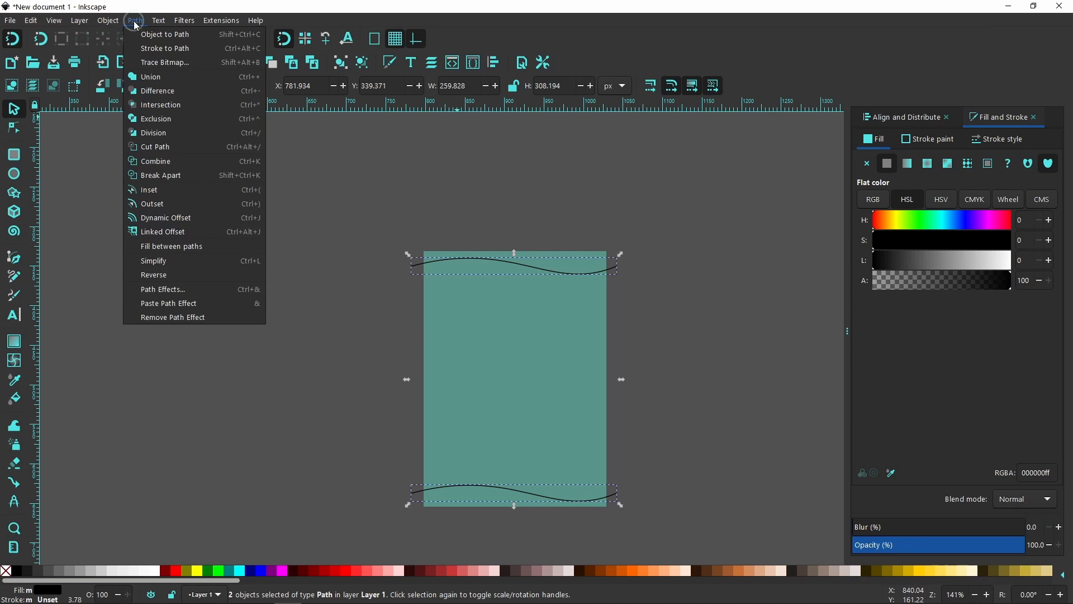
{"action": "left_click", "coordinate": [150, 78]}
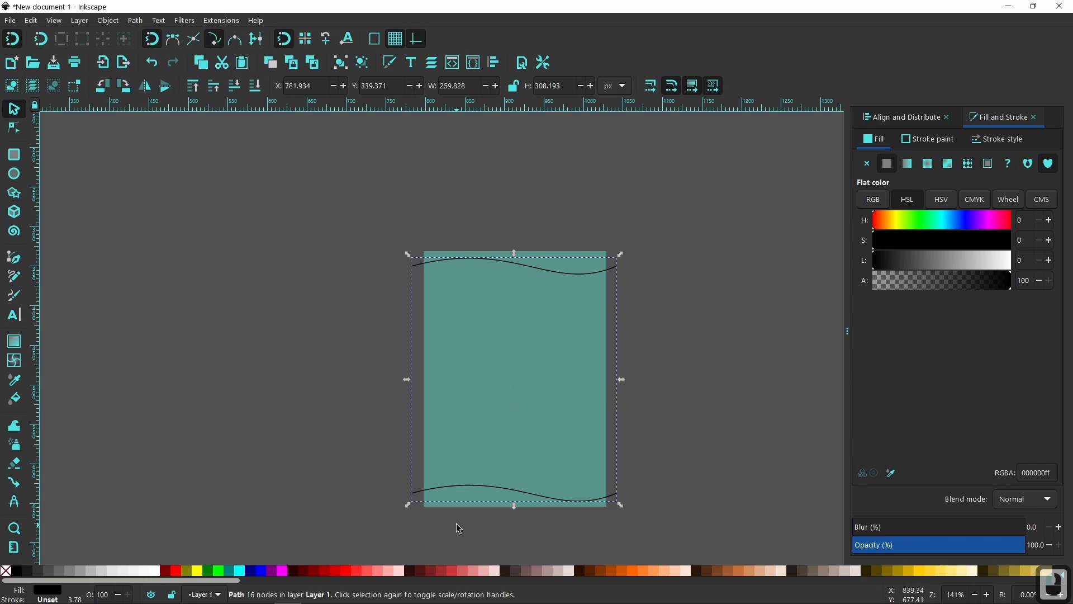
Step: Center the united wavy lines and the rectangle on each other horizontally and vertically, relative to the last selected object
{"action": "left_click", "coordinate": [546, 376], "text": "shift"}
{"action": "left_click", "coordinate": [917, 119]}
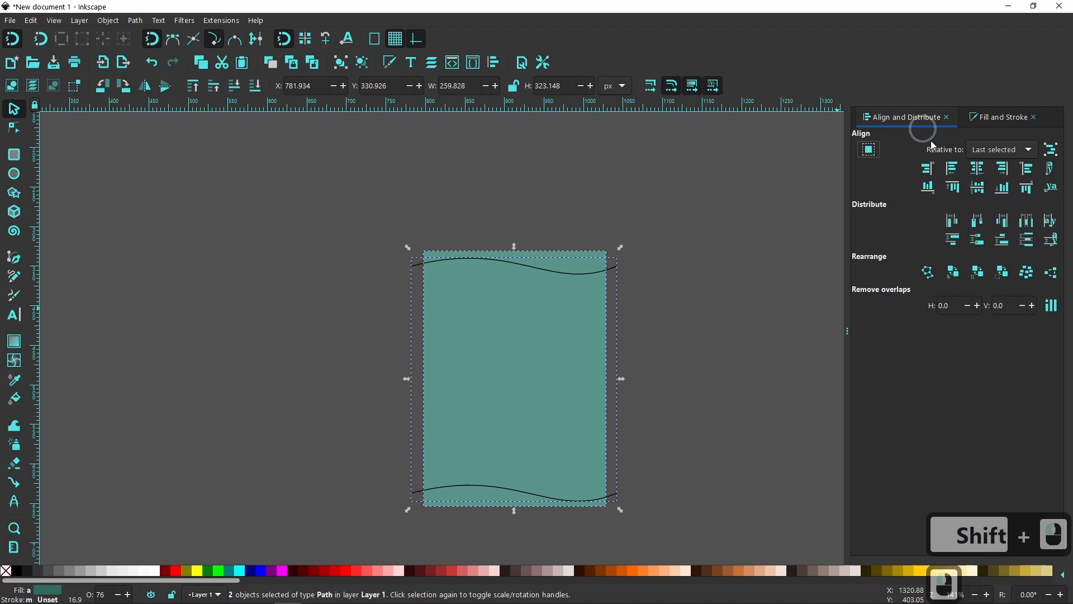
{"action": "left_click", "coordinate": [978, 168]}
{"action": "left_click", "coordinate": [979, 187]}
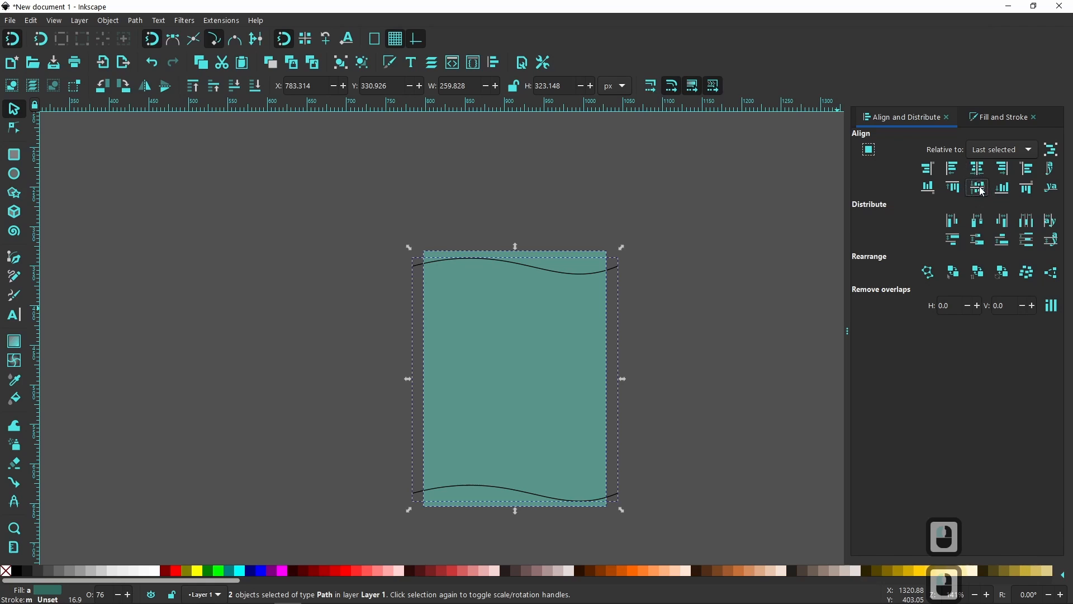
{"action": "left_click", "coordinate": [979, 188]}
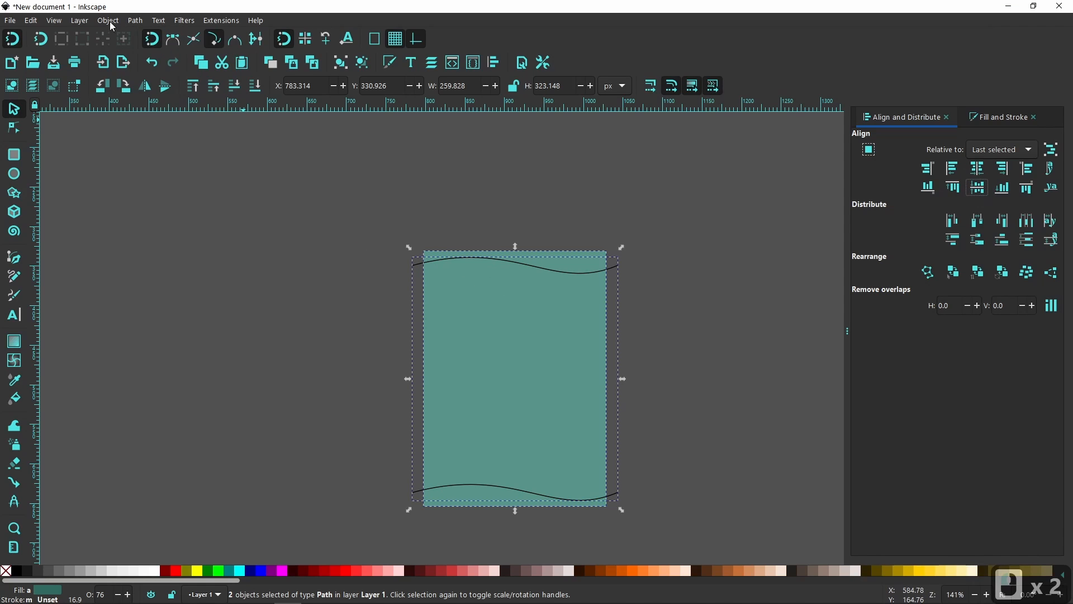
Step: Subtract the wavy lines from the rectangle with Difference and break the resulting path apart
{"action": "left_click", "coordinate": [137, 21]}
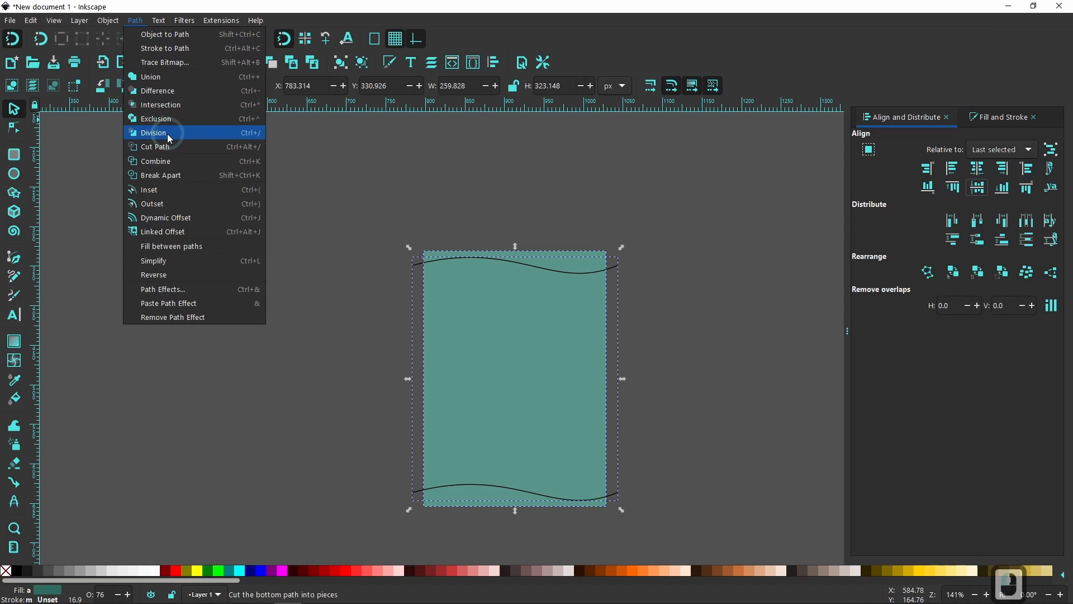
{"action": "left_click", "coordinate": [161, 92]}
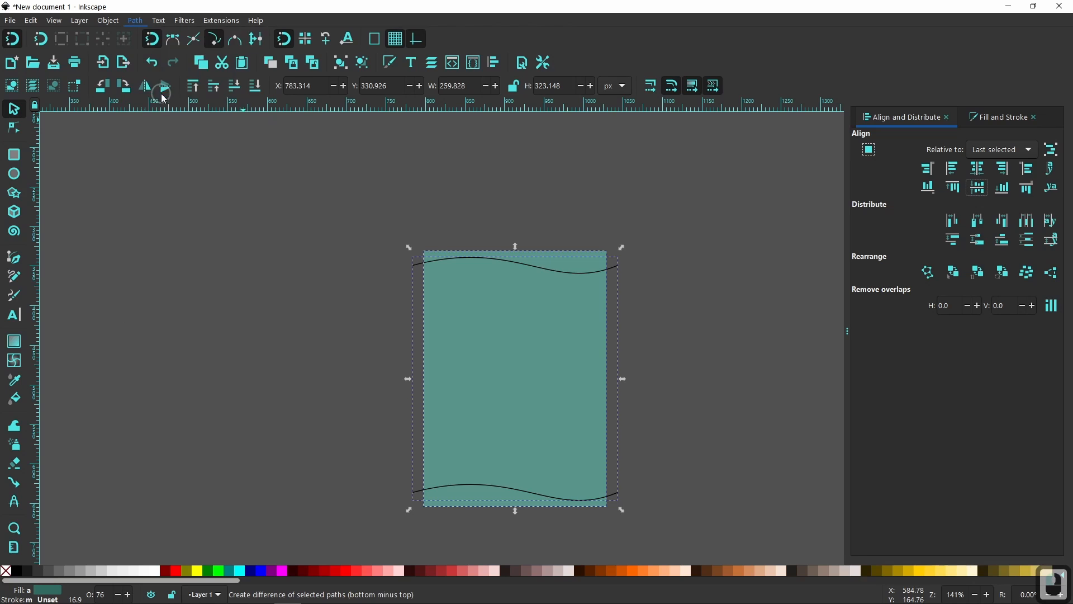
{"action": "left_click", "coordinate": [133, 24]}
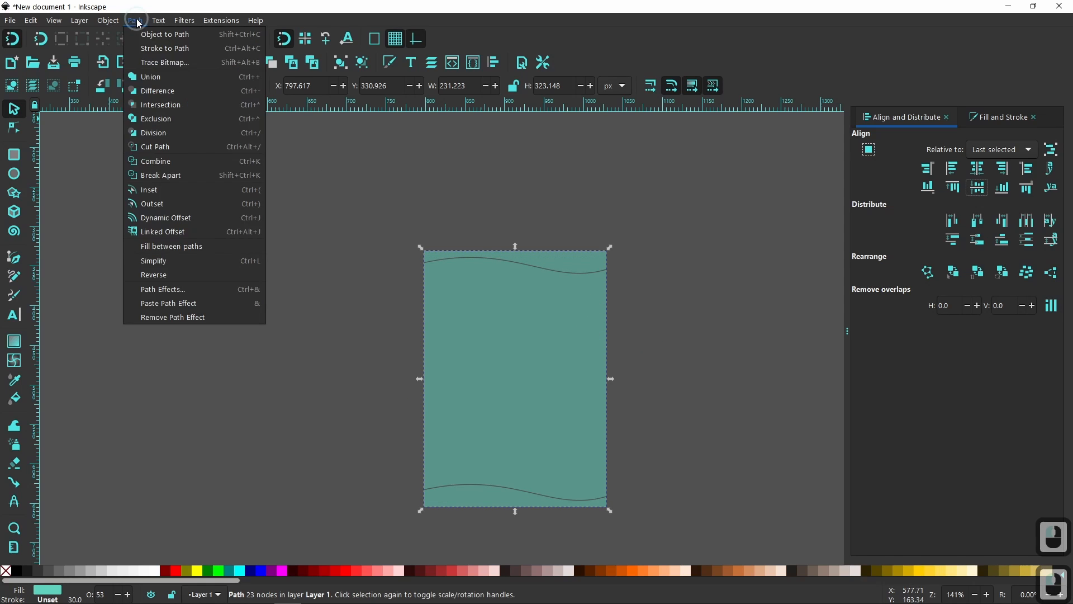
{"action": "left_click", "coordinate": [159, 177]}
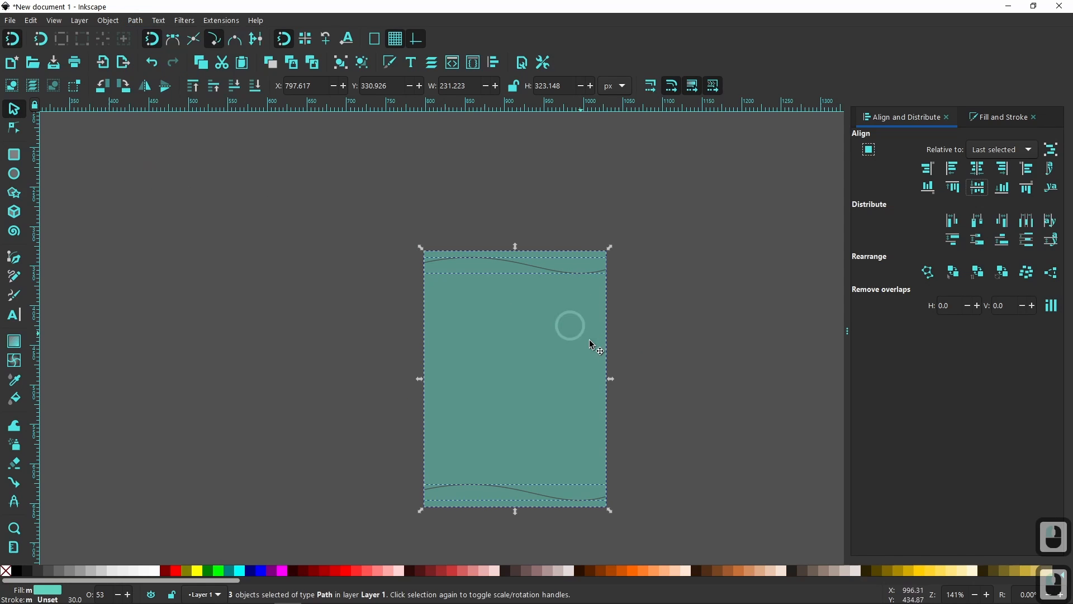
Step: Delete the upper and lower strips outside the wavy cuts, keeping the middle piece
{"action": "left_click", "coordinate": [533, 356], "text": "shift"}
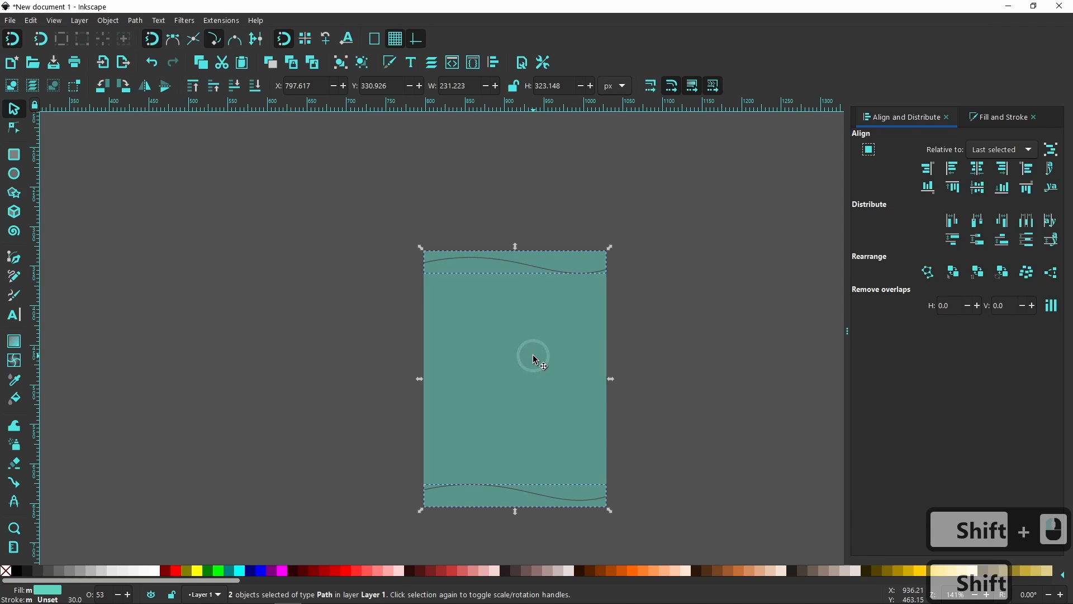
{"action": "key", "text": "Delete"}
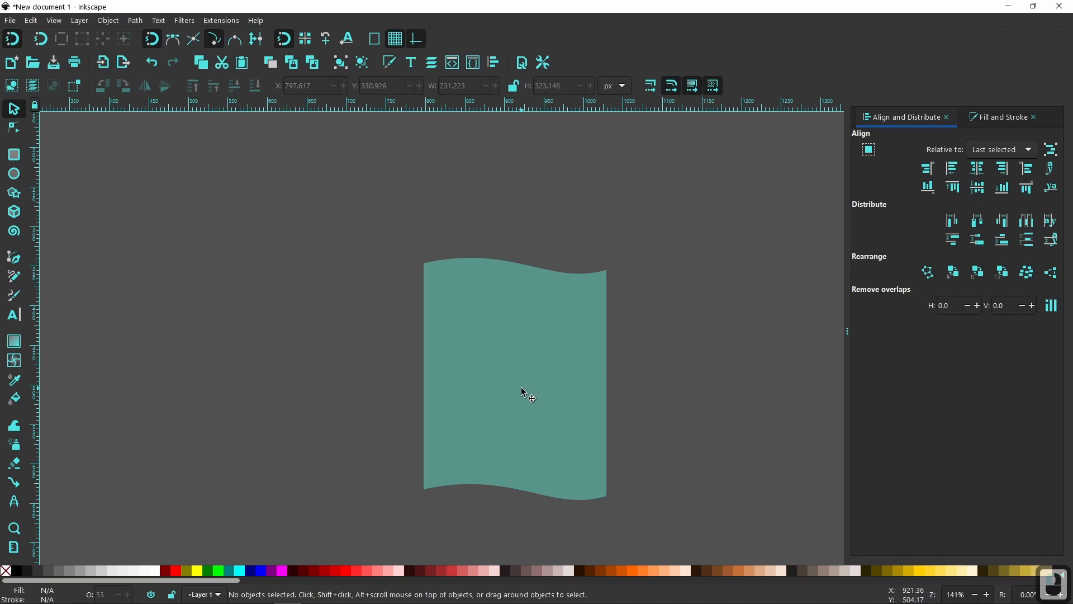
{"action": "key", "text": "1"}
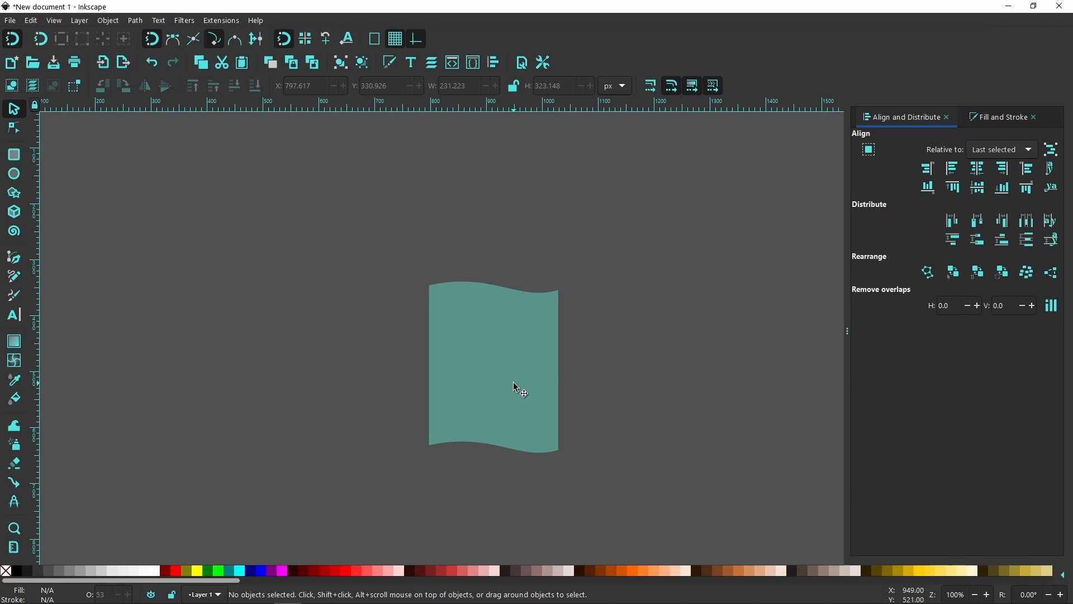
{"action": "left_click", "coordinate": [488, 379]}
{"action": "left_click_drag", "start_coordinate": [494, 384], "coordinate": [361, 331]}
{"action": "scroll", "coordinate": [361, 329], "scroll_direction": "up", "scroll_amount": 1}
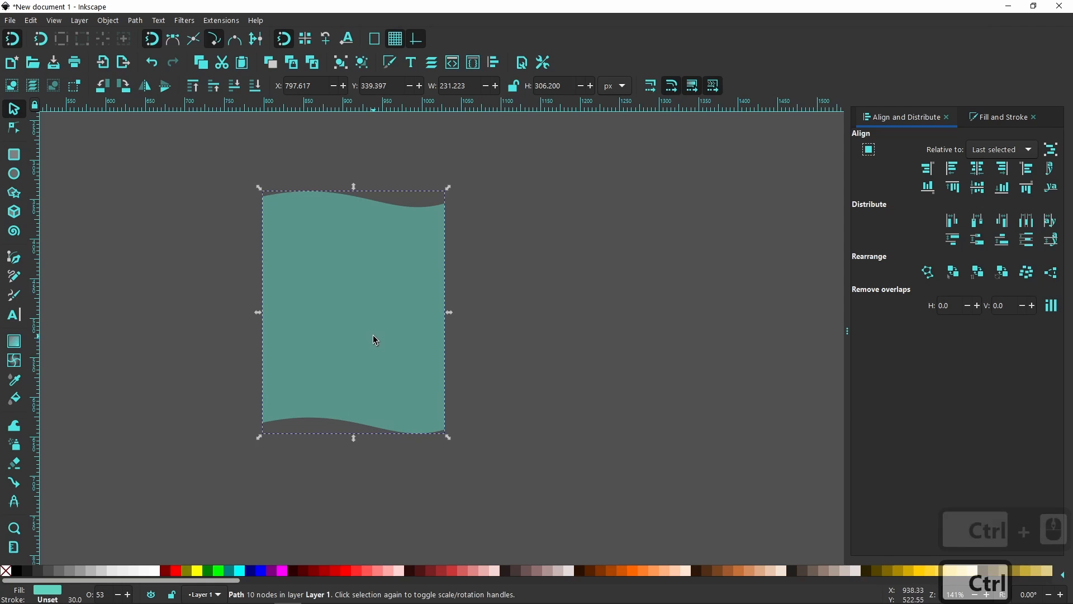
{"action": "left_click_drag", "start_coordinate": [369, 325], "coordinate": [406, 350]}
{"action": "scroll", "coordinate": [408, 351], "scroll_direction": "up", "scroll_amount": 1}
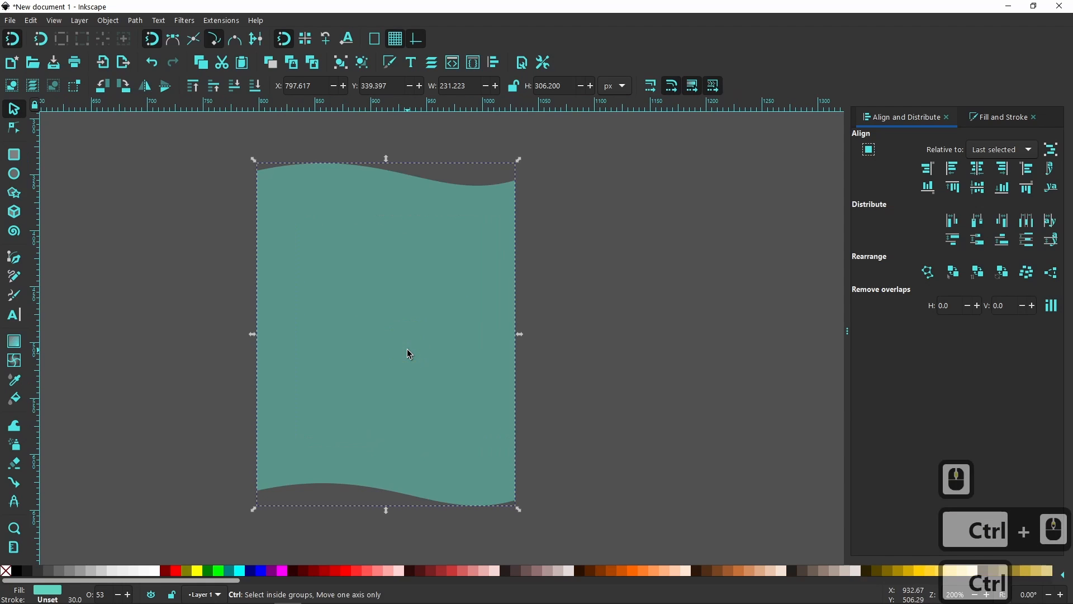
{"action": "scroll", "coordinate": [407, 351], "scroll_direction": "down", "scroll_amount": 1}
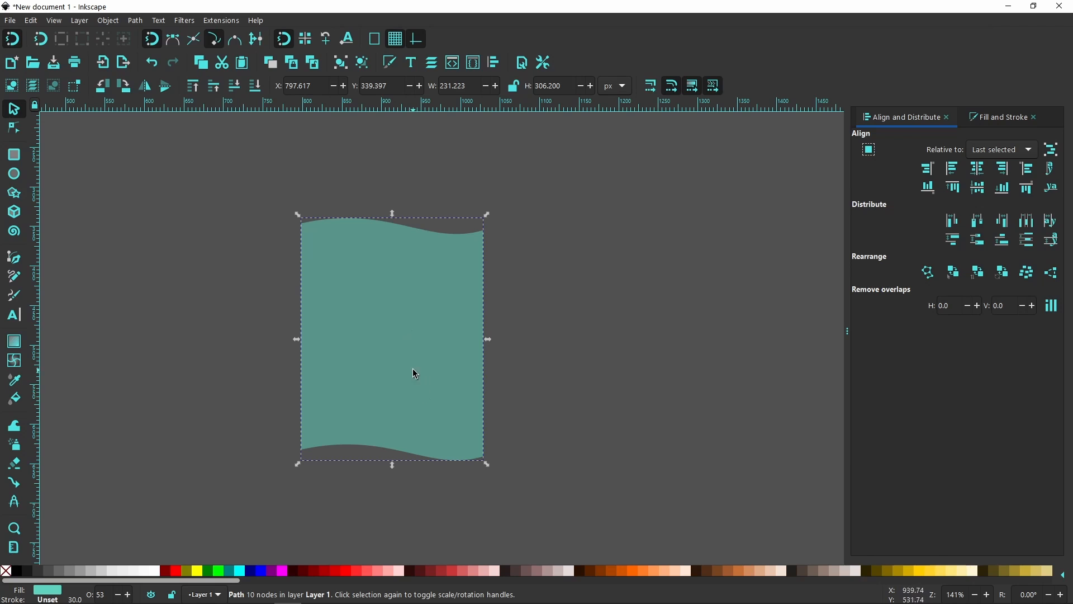
{"action": "left_click_drag", "start_coordinate": [419, 381], "coordinate": [388, 373]}
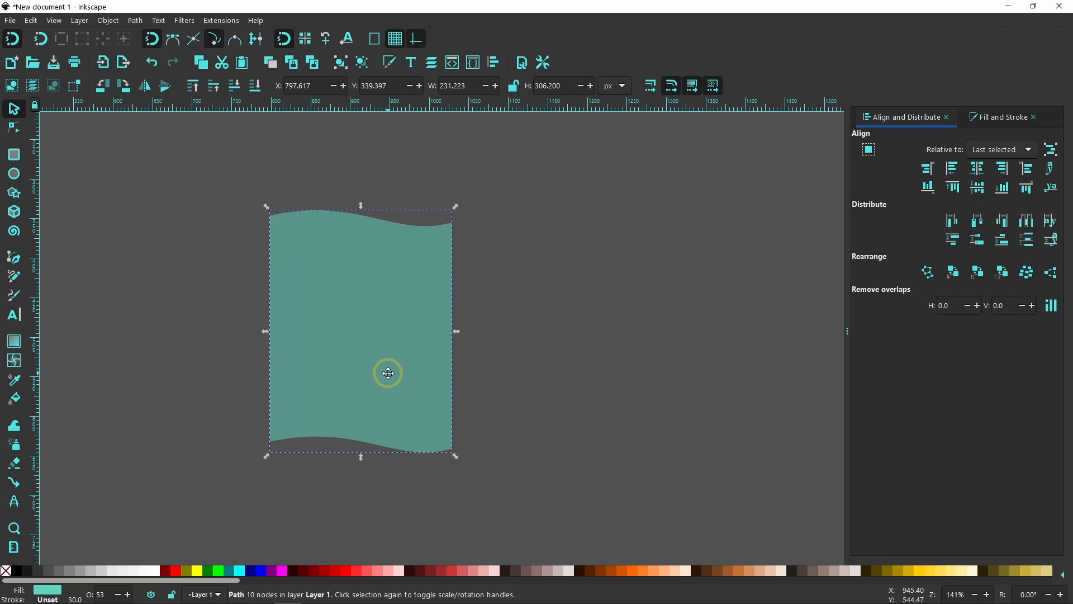
Step: Try an inner frame shape by duplicating the wavy sheet, filling the copy red and scaling it to about 194 by 258 px, and delete the copy
{"action": "right_click", "coordinate": [373, 302]}
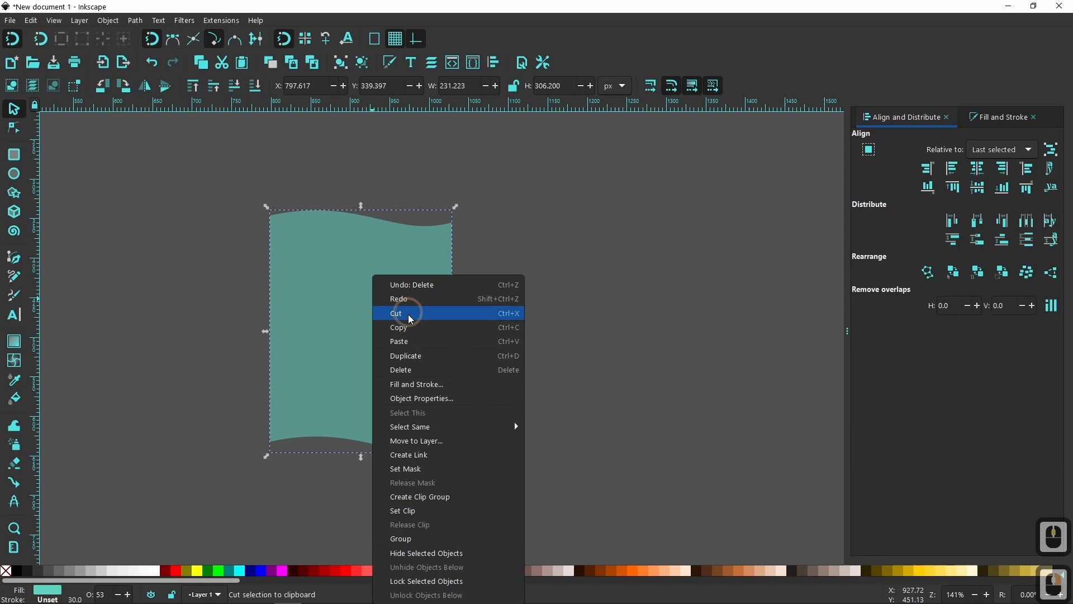
{"action": "left_click", "coordinate": [411, 360]}
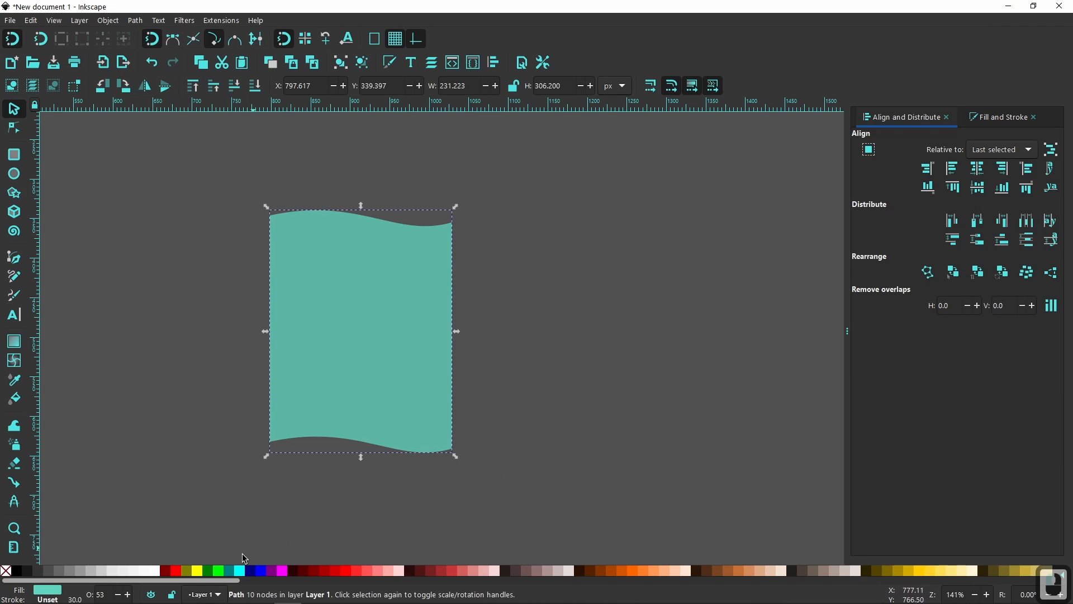
{"action": "left_click", "coordinate": [177, 570]}
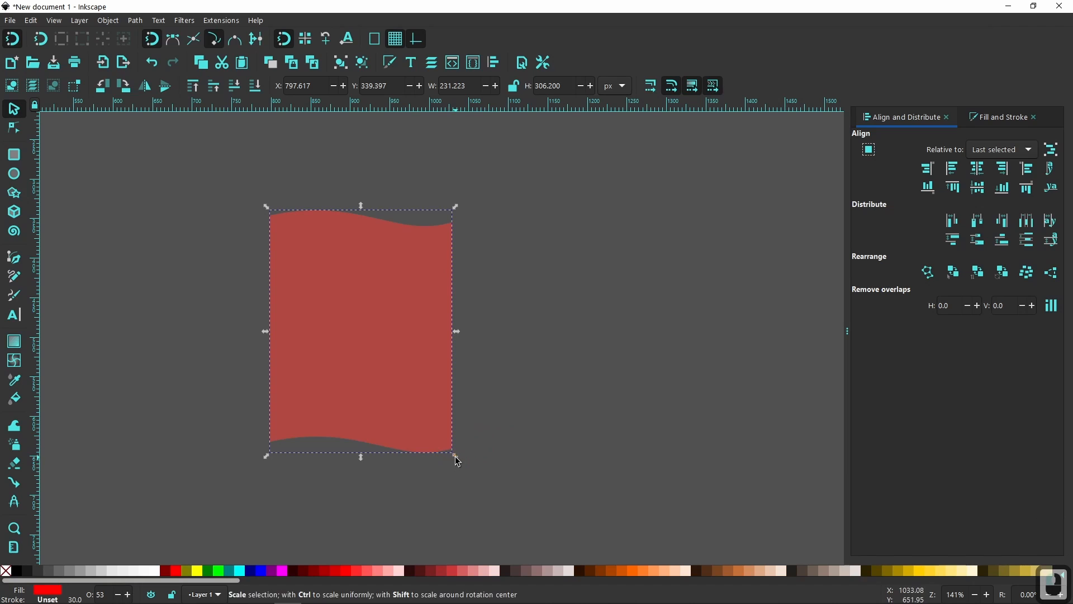
{"action": "left_click_drag", "start_coordinate": [453, 455], "coordinate": [439, 437]}
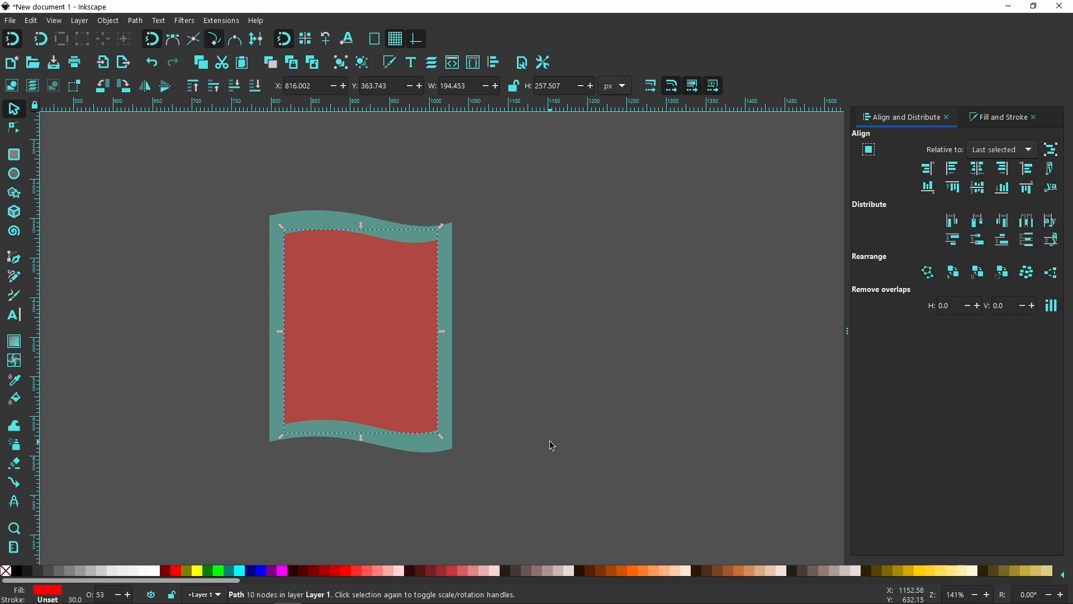
{"action": "key", "text": "Delete"}
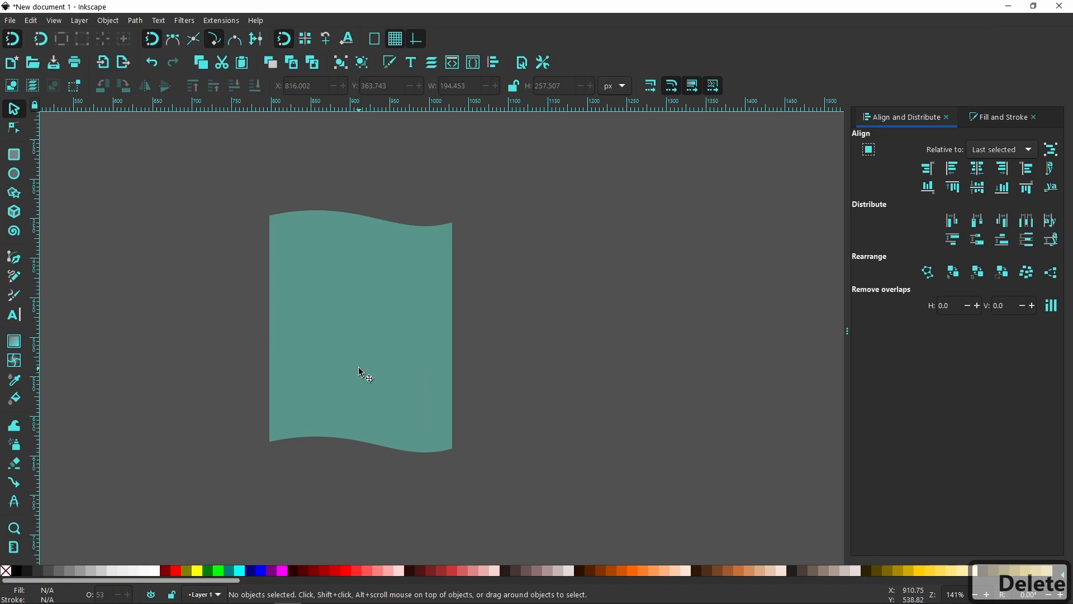
Step: Remove the wavy sheet's fill and give it a black stroke
{"action": "left_click_drag", "start_coordinate": [350, 364], "coordinate": [374, 362]}
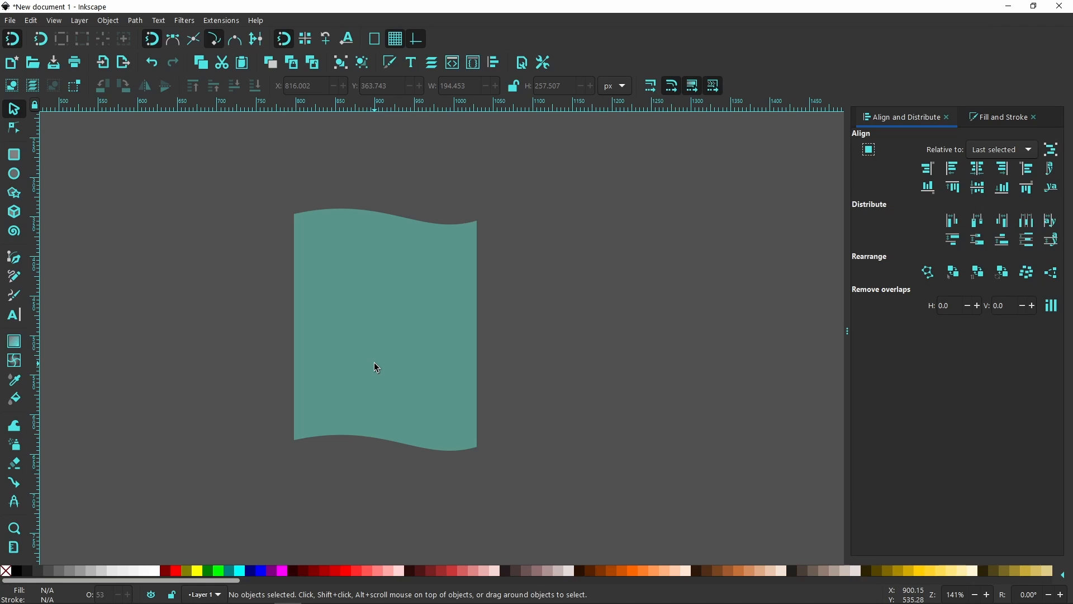
{"action": "left_click", "coordinate": [438, 296]}
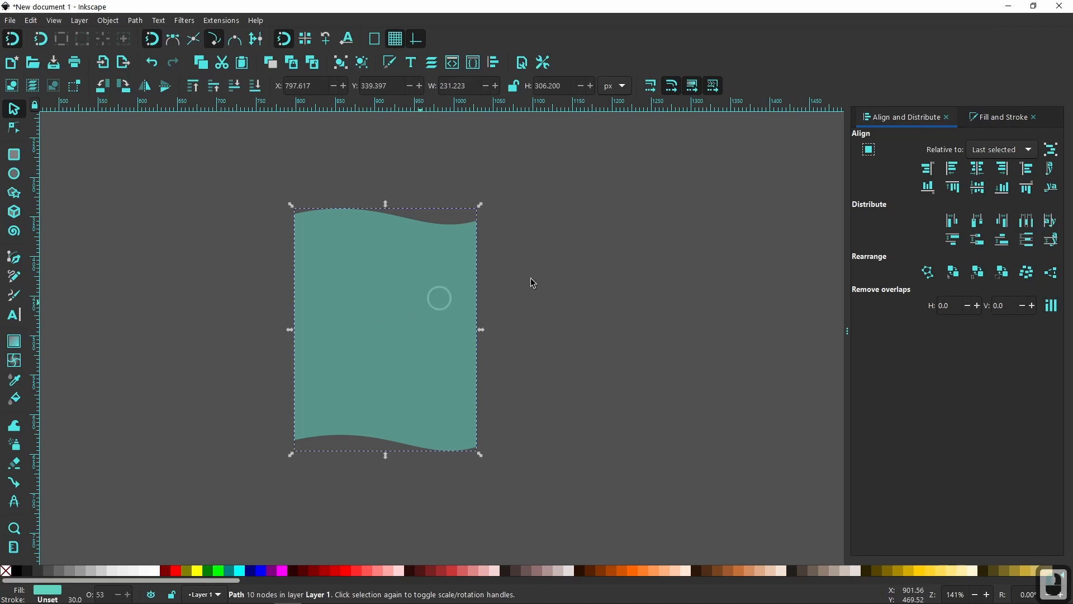
{"action": "left_click", "coordinate": [6, 570]}
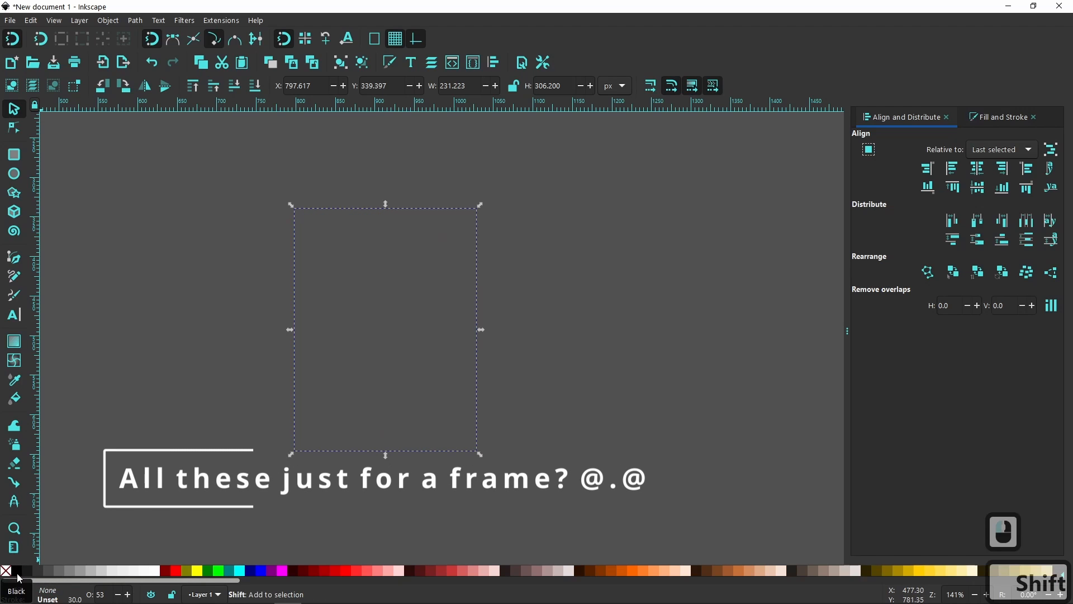
{"action": "left_click", "coordinate": [16, 570], "text": "shift"}
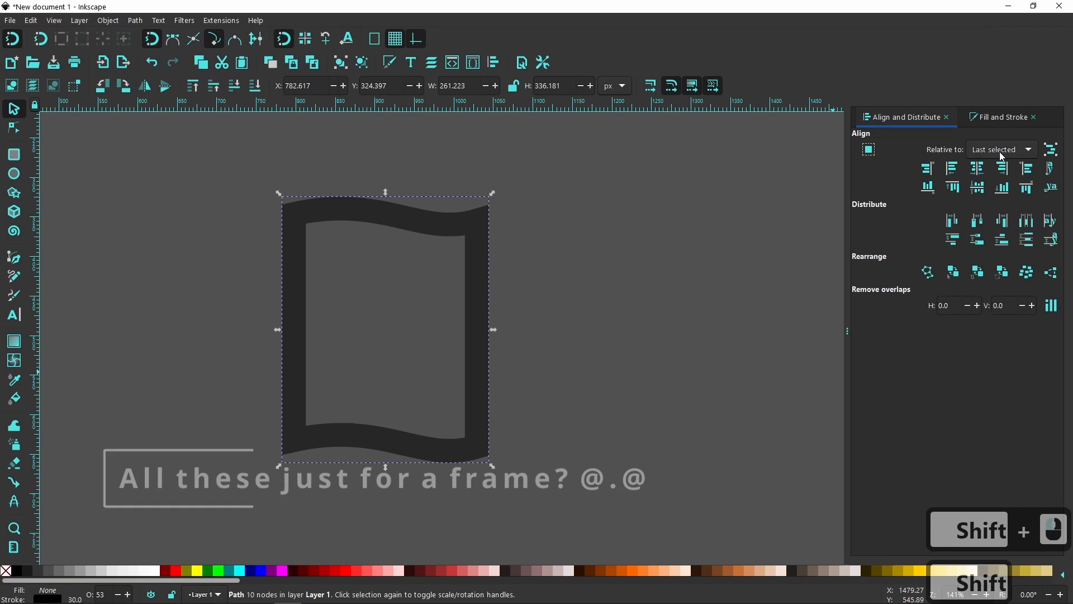
Step: Set the black outline's stroke width to 25 px
{"action": "left_click", "coordinate": [1000, 116]}
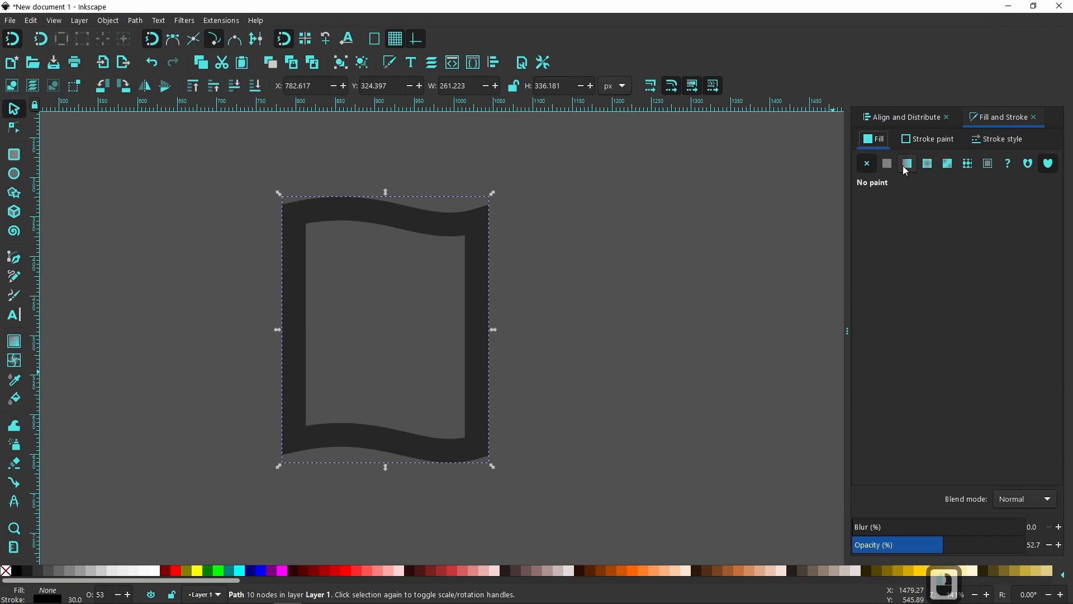
{"action": "left_click", "coordinate": [998, 138]}
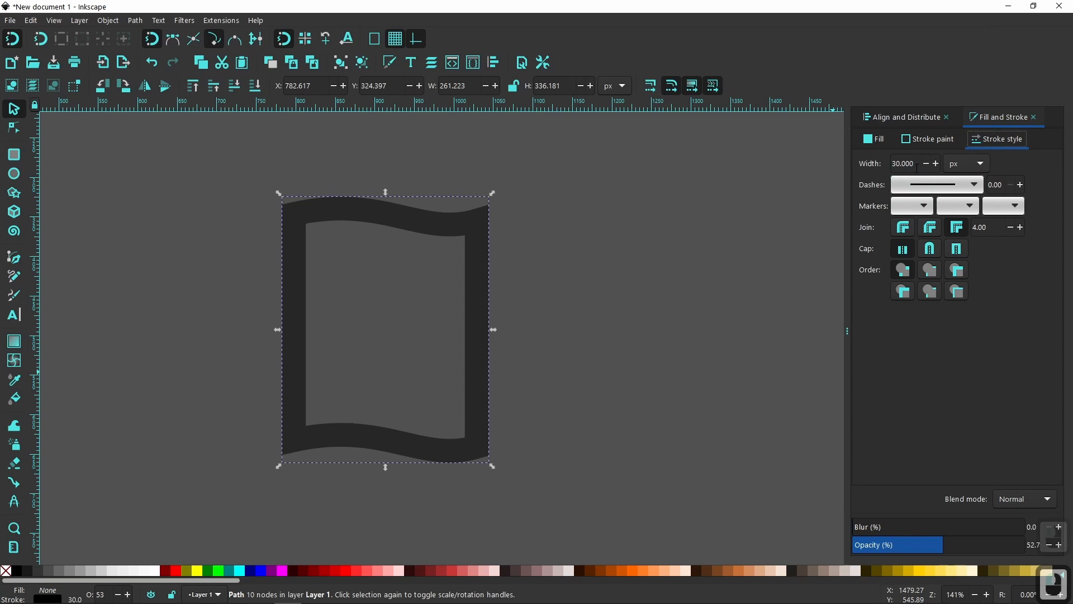
{"action": "left_click", "coordinate": [870, 167]}
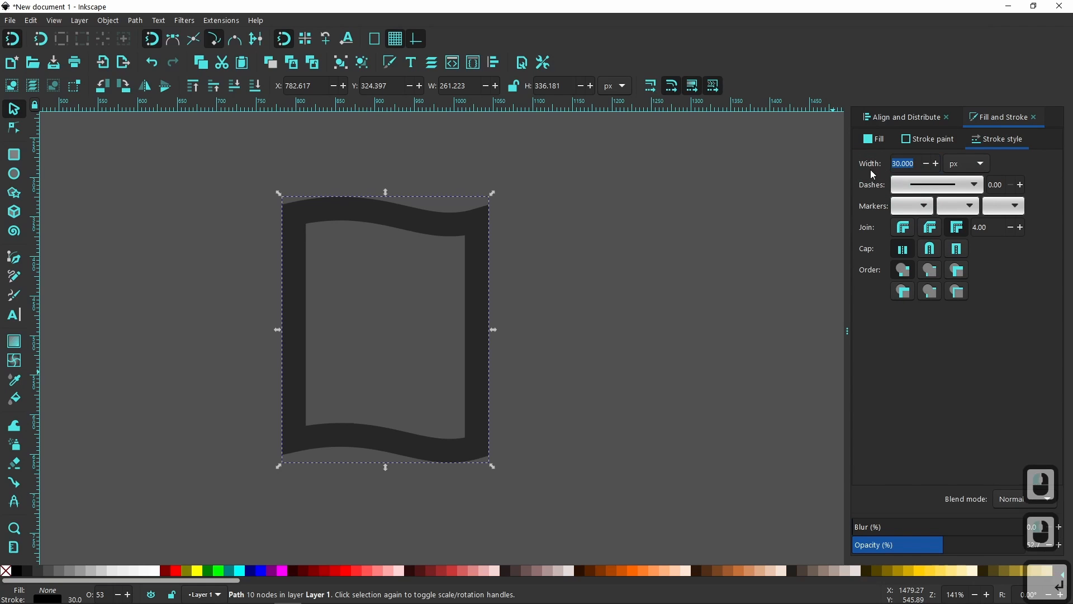
{"action": "key", "text": "5"}
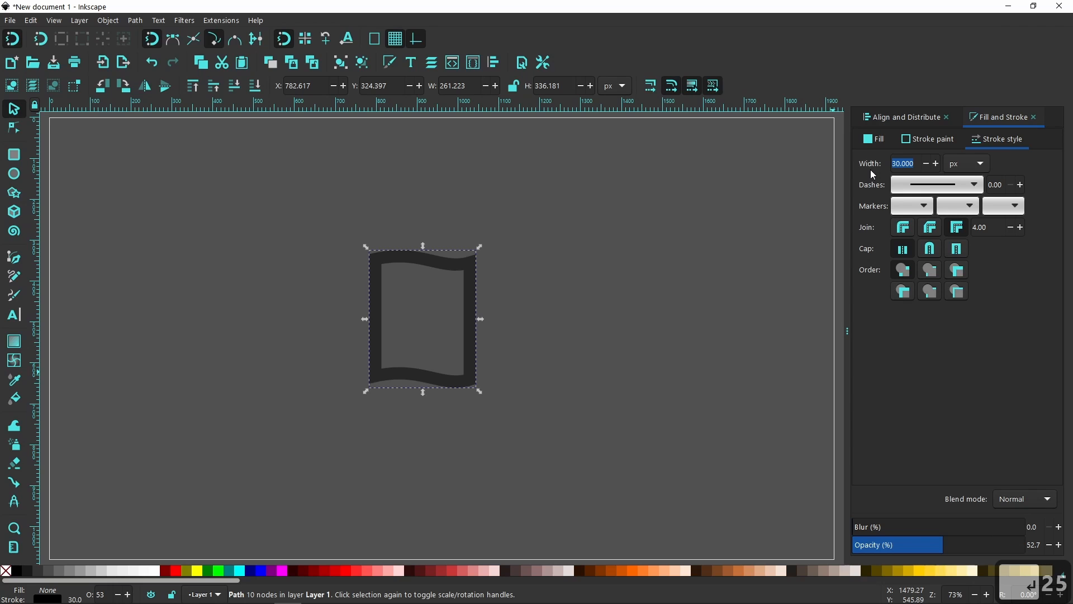
{"action": "left_click", "coordinate": [923, 164]}
{"action": "double_click", "coordinate": [917, 164]}
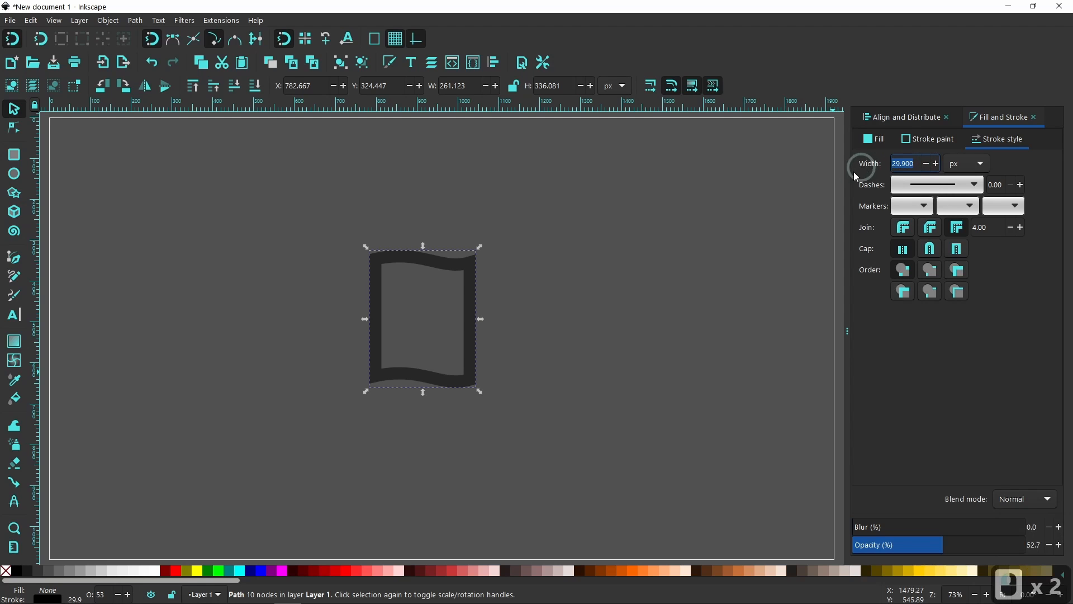
{"action": "type", "text": "25"}
{"action": "key", "text": "Return"}
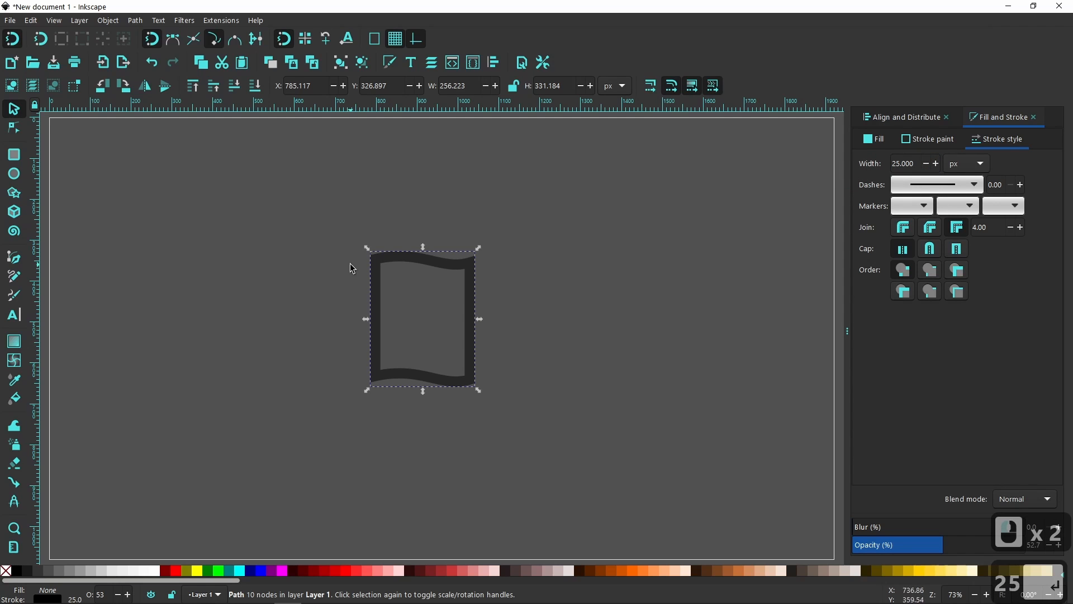
{"action": "scroll", "coordinate": [419, 317], "scroll_direction": "up", "scroll_amount": 4, "text": "ctrl"}
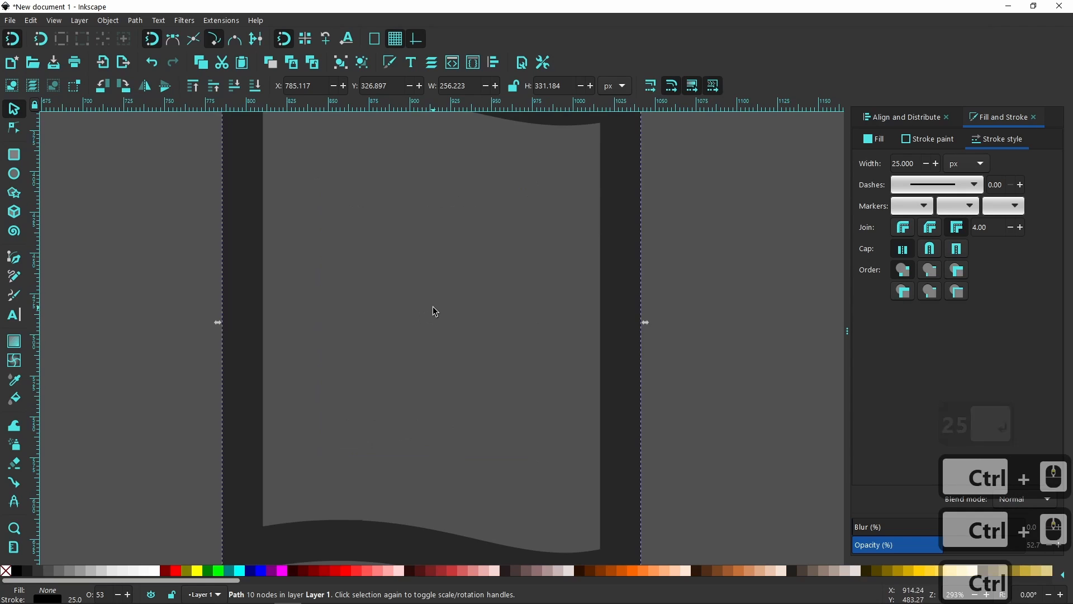
{"action": "scroll", "coordinate": [435, 311], "scroll_direction": "down", "scroll_amount": 2}
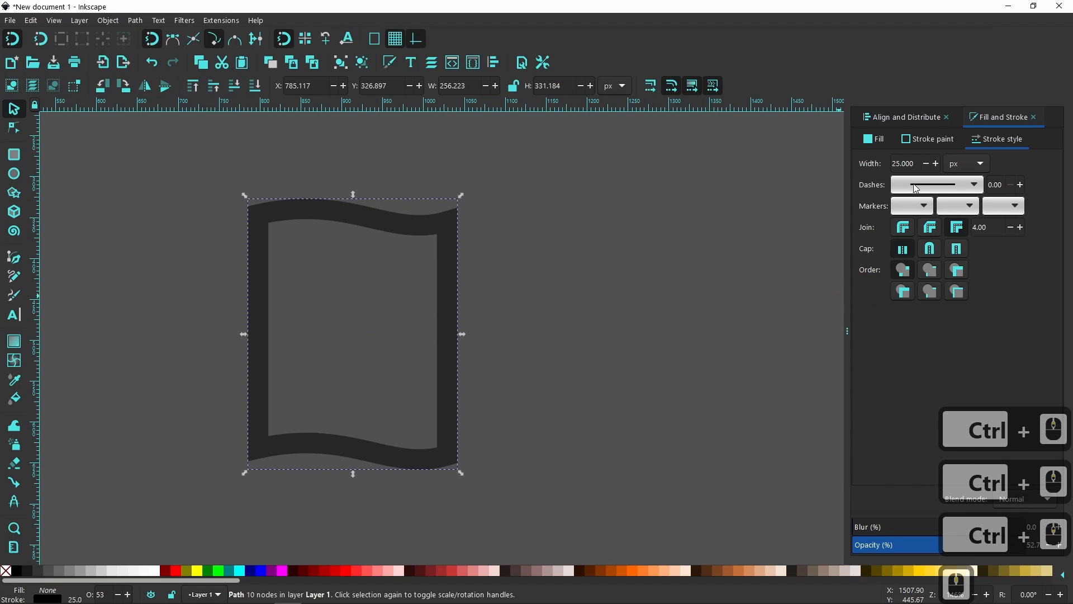
Step: Try a 20 px stroke width on the wavy outline and deselect it to judge the thinner frame
{"action": "left_click", "coordinate": [917, 164]}
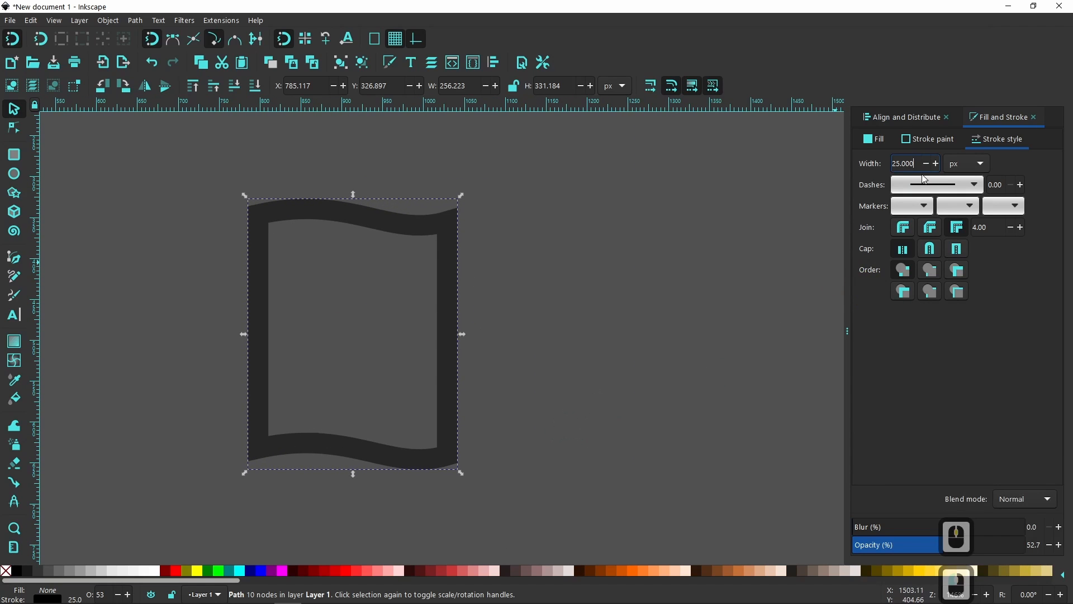
{"action": "left_click_drag", "start_coordinate": [915, 164], "coordinate": [834, 192]}
{"action": "type", "text": "20"}
{"action": "key", "text": "Return"}
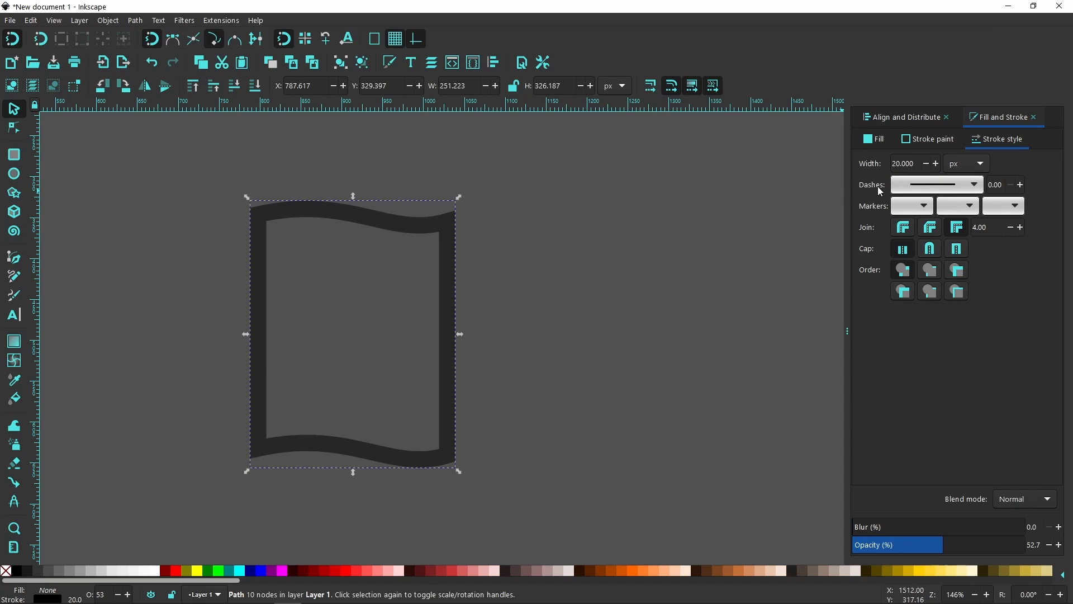
{"action": "left_click", "coordinate": [615, 330]}
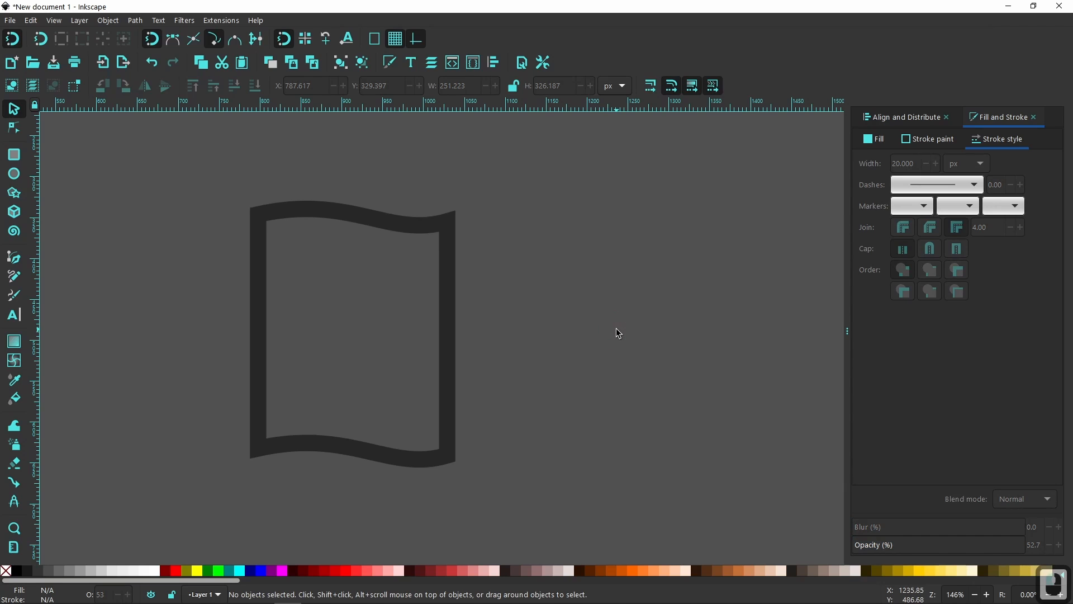
Step: Try a thicker 30 px stroke width on the wavy outline
{"action": "left_click", "coordinate": [450, 329]}
{"action": "left_click_drag", "start_coordinate": [916, 165], "coordinate": [833, 172]}
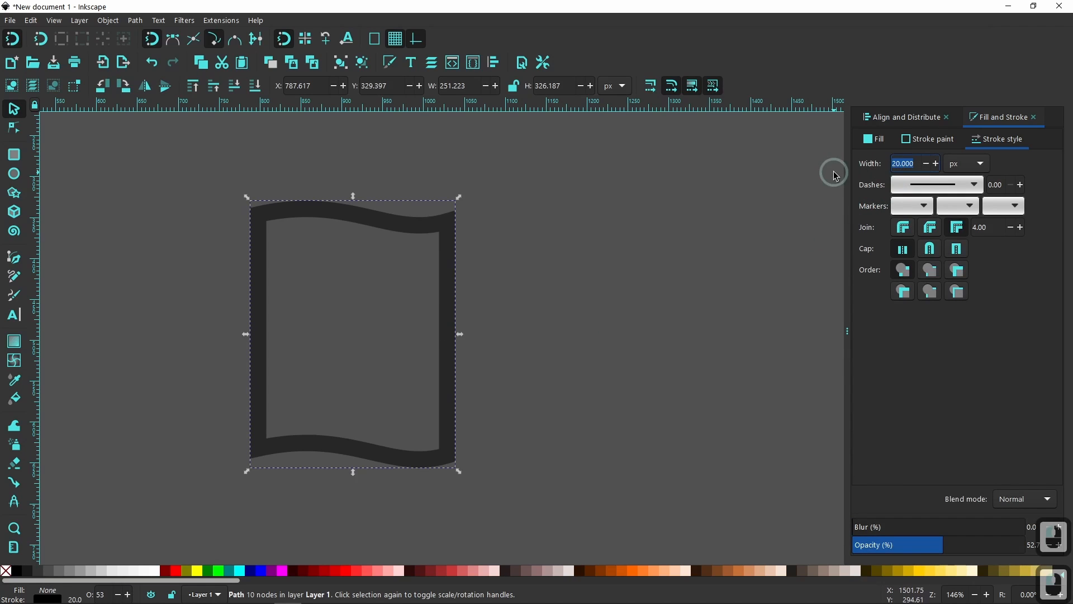
{"action": "type", "text": "30"}
{"action": "key", "text": "Return"}
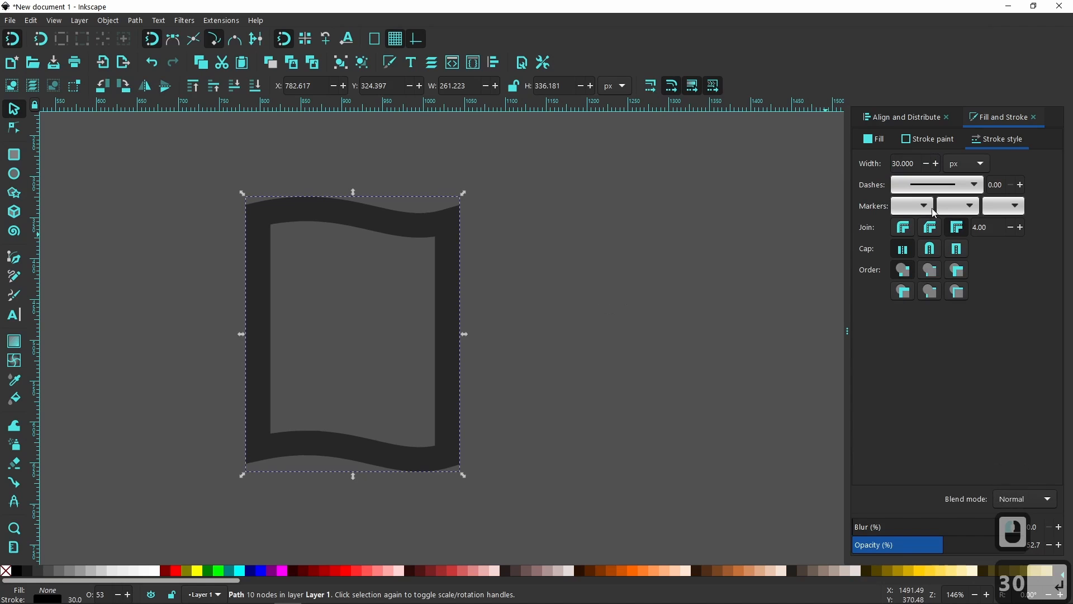
Step: Set the wavy outline's stroke width back to 25 px and deselect it
{"action": "left_click_drag", "start_coordinate": [919, 164], "coordinate": [850, 163]}
{"action": "type", "text": "25"}
{"action": "key", "text": "Return"}
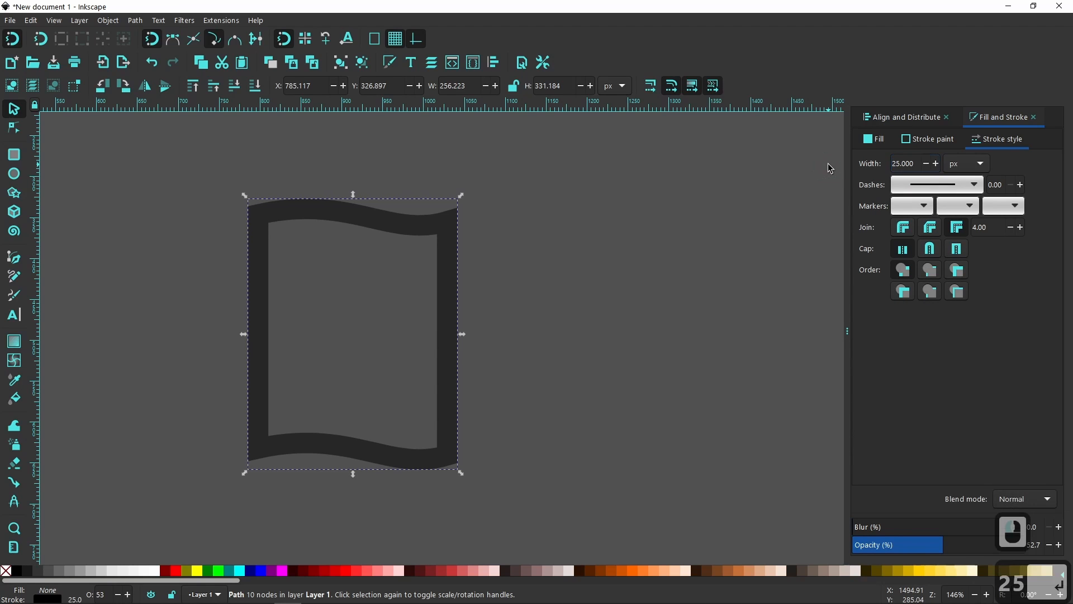
{"action": "left_click", "coordinate": [603, 324]}
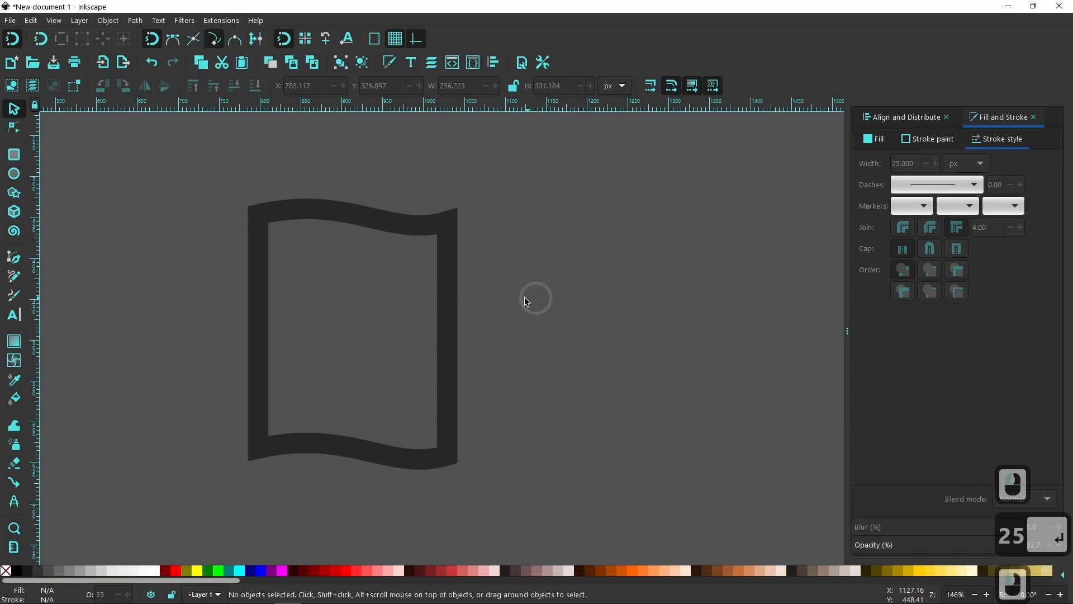
Step: Convert the wavy outline's stroke to a path
{"action": "left_click", "coordinate": [352, 223]}
{"action": "left_click", "coordinate": [135, 20]}
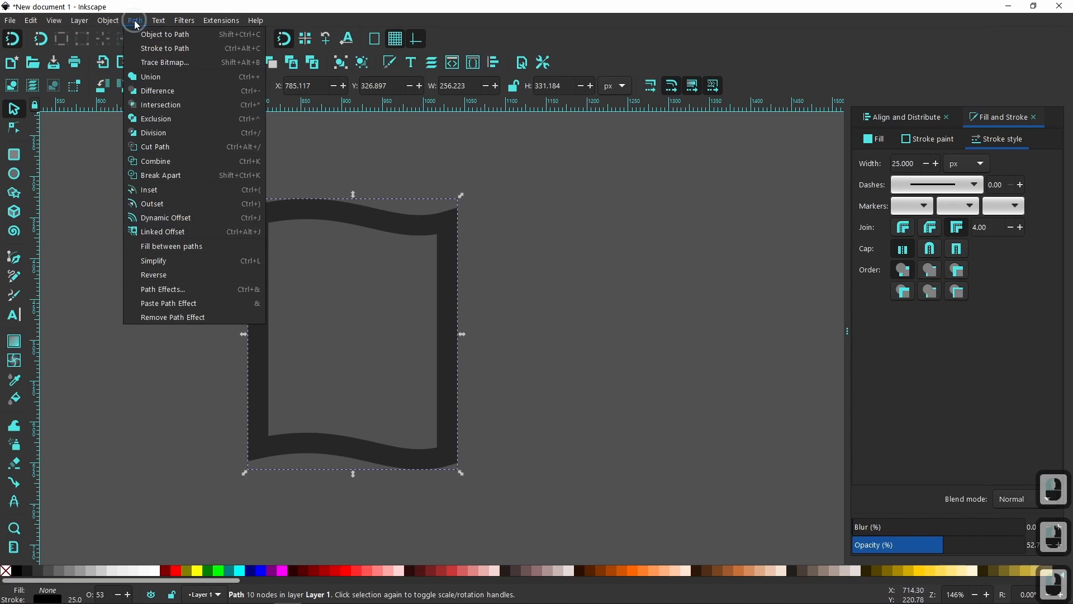
{"action": "left_click", "coordinate": [157, 52]}
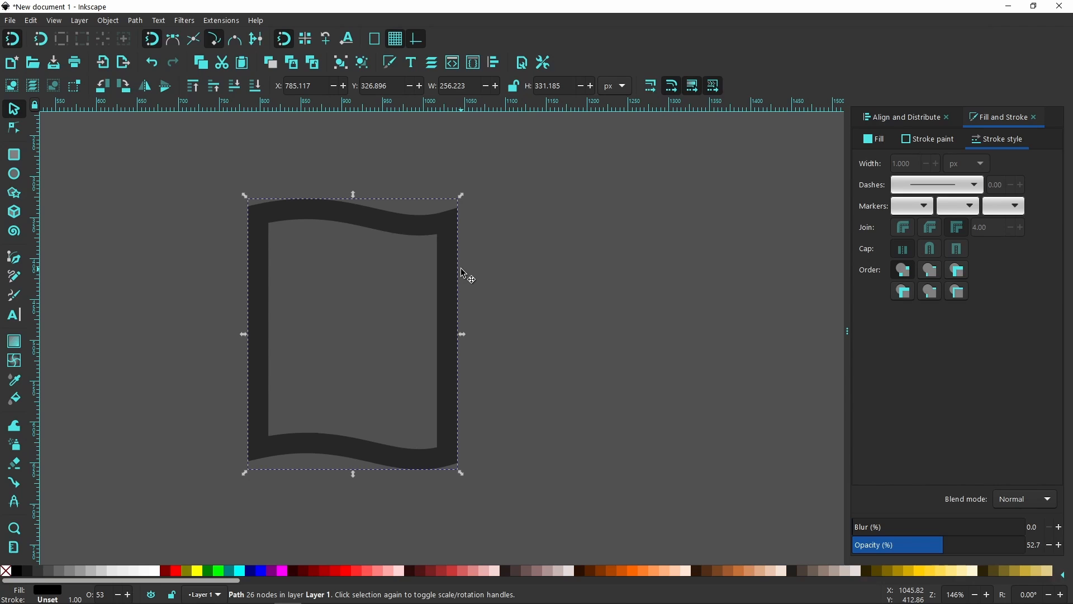
Step: Try moving a node on the frame's inner upper edge straight down, and undo the node move
{"action": "left_click", "coordinate": [14, 128]}
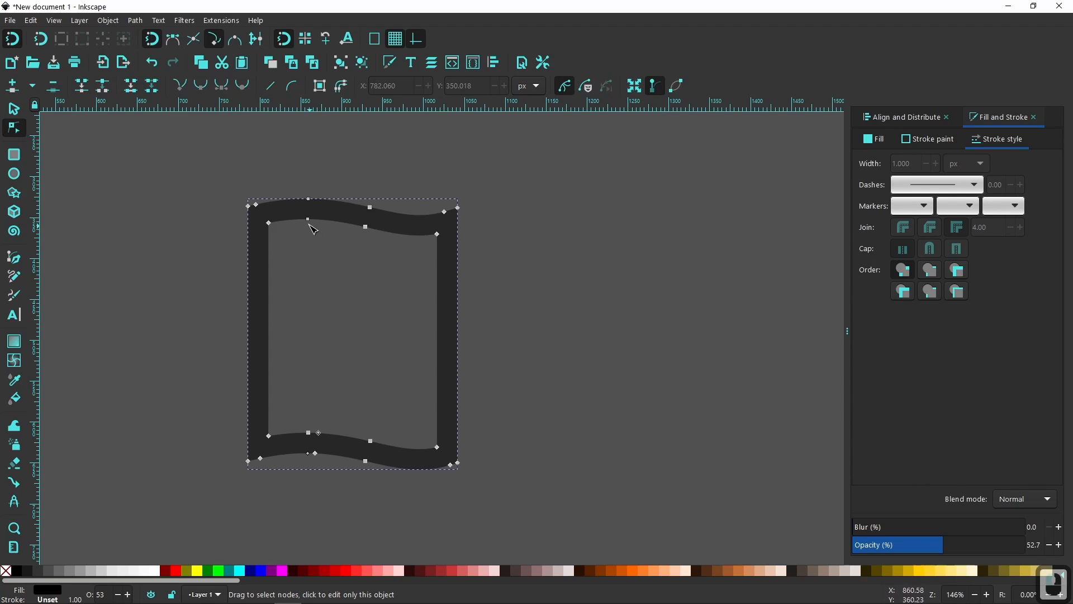
{"action": "left_click_drag", "start_coordinate": [307, 220], "coordinate": [307, 239]}
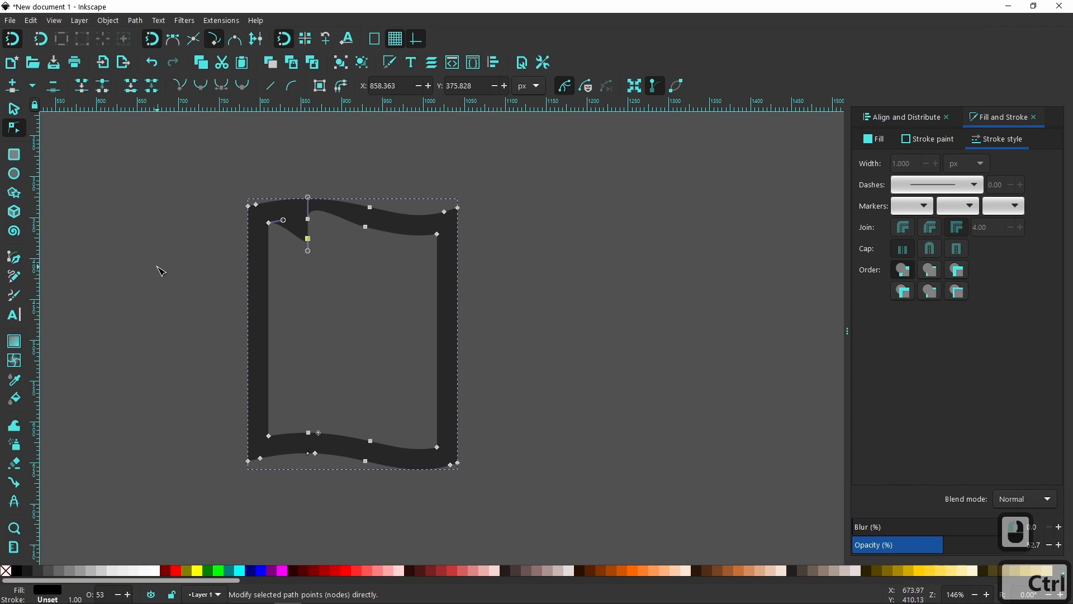
{"action": "left_click", "coordinate": [14, 109]}
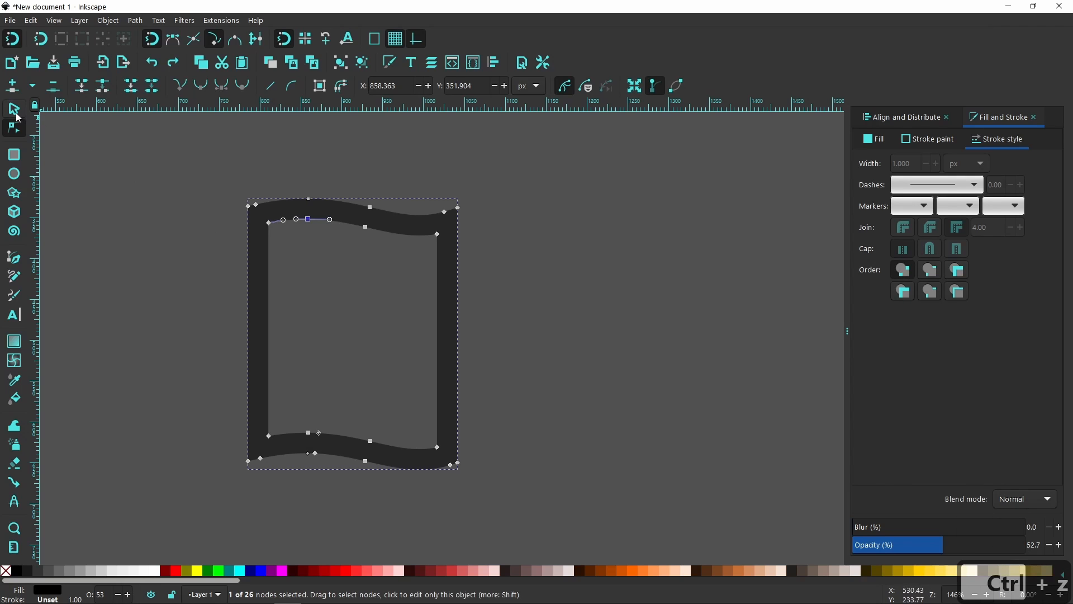
{"action": "key", "text": "ctrl+z"}
Step: Duplicate the black wavy frame, fill the copy with red, and move it straight down about 47 px
{"action": "right_click", "coordinate": [446, 235]}
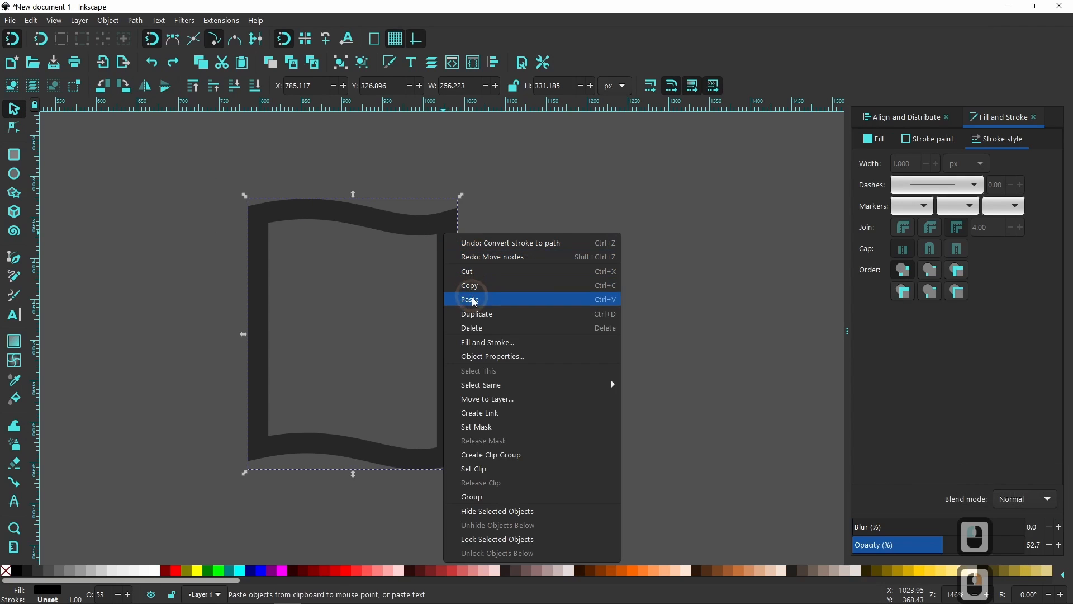
{"action": "left_click", "coordinate": [480, 313]}
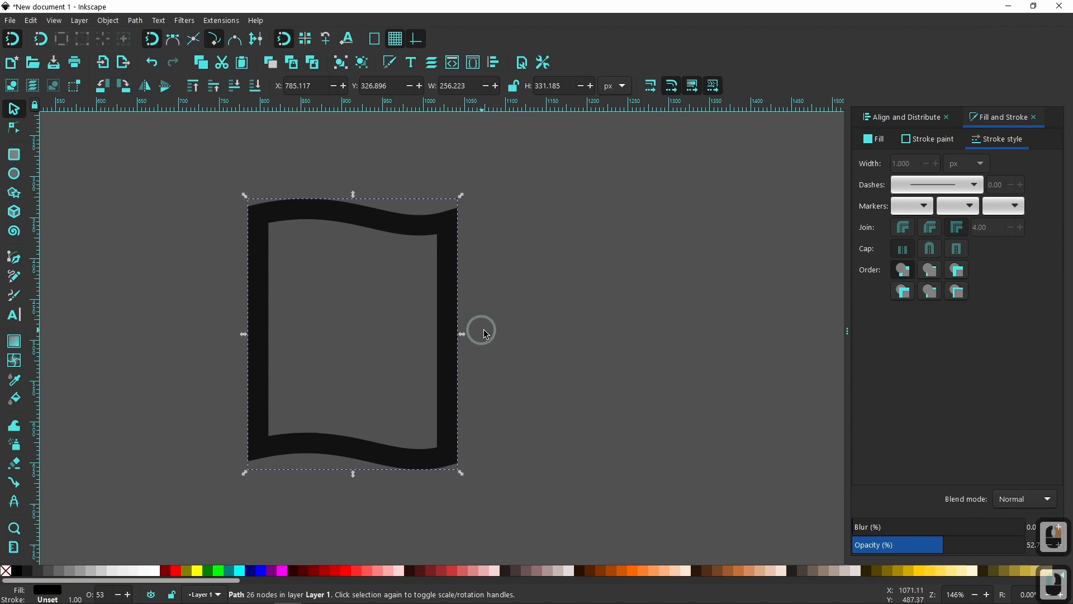
{"action": "left_click", "coordinate": [176, 570]}
{"action": "left_click_drag", "start_coordinate": [360, 210], "coordinate": [364, 251]}
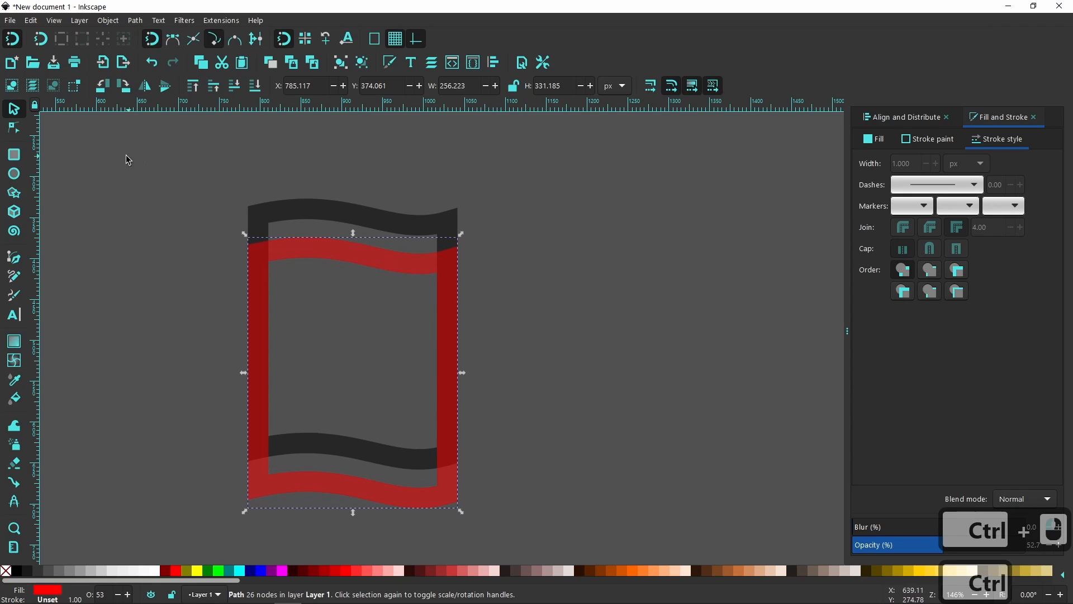
Step: Draw a rectangle about 183 by 193 px across the upper wavy bands of both frames and remove its stroke
{"action": "left_click", "coordinate": [15, 158]}
{"action": "mouse_move", "coordinate": [279, 156]}
{"action": "left_mouse_down"}
{"action": "mouse_move", "coordinate": [335, 292]}
{"action": "mouse_move", "coordinate": [391, 356]}
{"action": "mouse_move", "coordinate": [424, 349]}
{"action": "mouse_move", "coordinate": [428, 316]}
{"action": "left_mouse_up"}
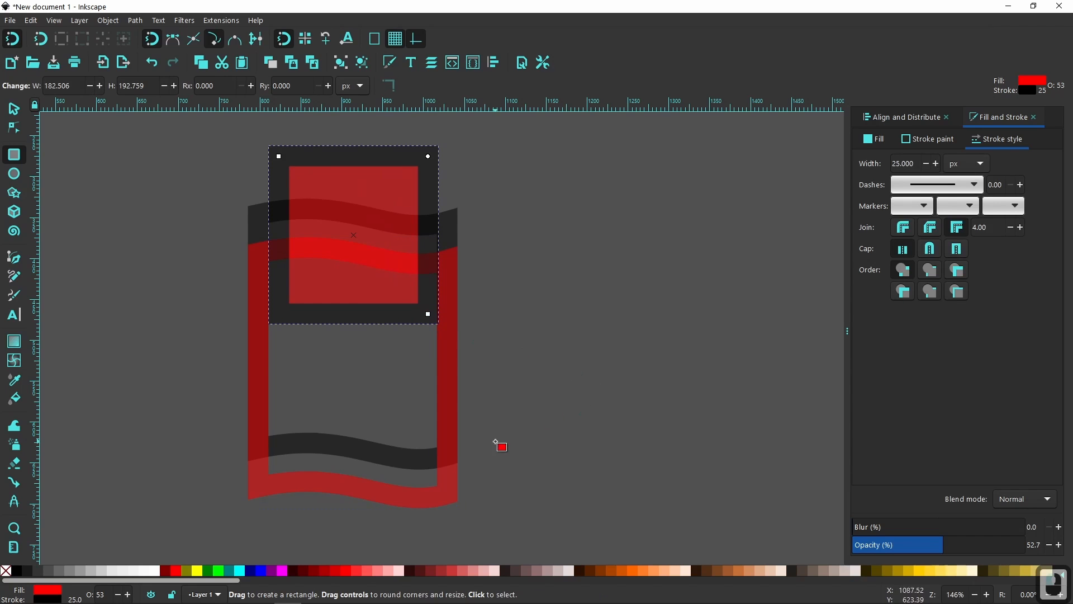
{"action": "left_click", "coordinate": [5, 569], "text": "shift"}
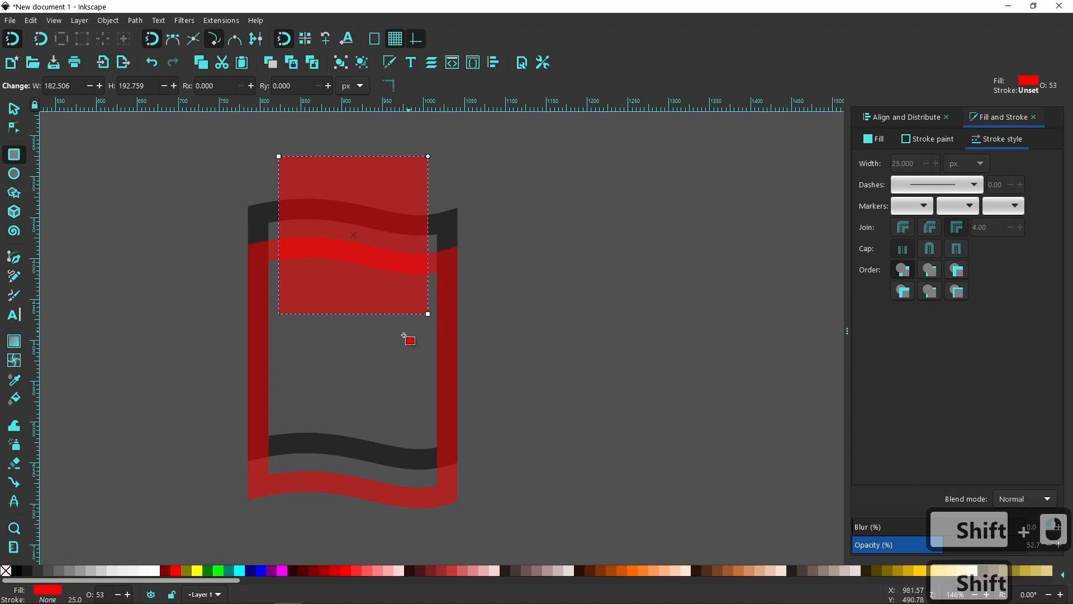
Step: Shrink the rectangle about its centre to roughly 177 by 187 px and centre it horizontally on the red frame
{"action": "left_click", "coordinate": [14, 109]}
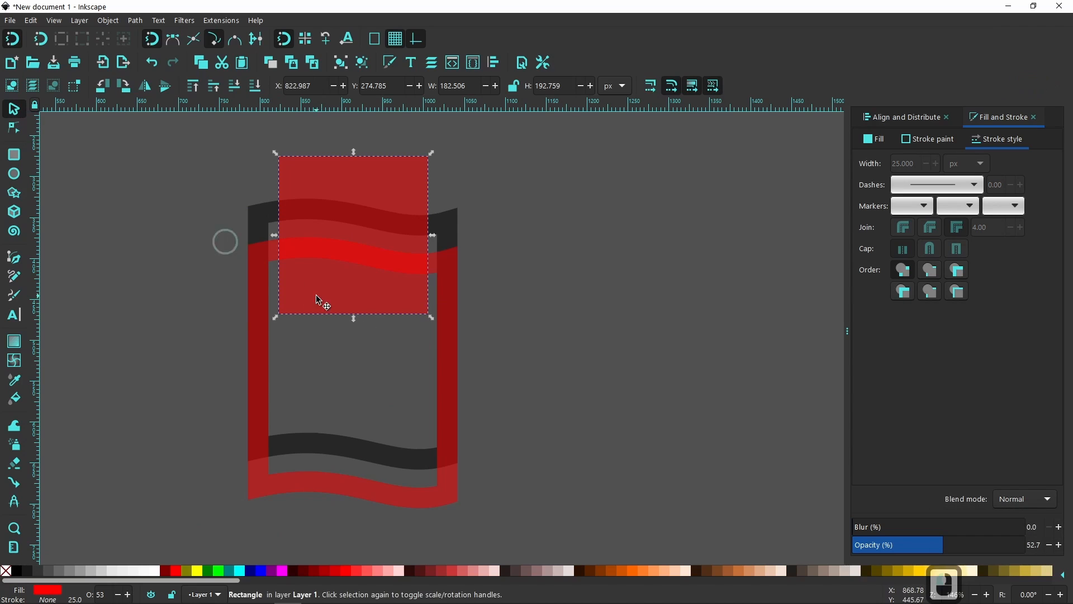
{"action": "left_click_drag", "start_coordinate": [430, 317], "coordinate": [428, 315]}
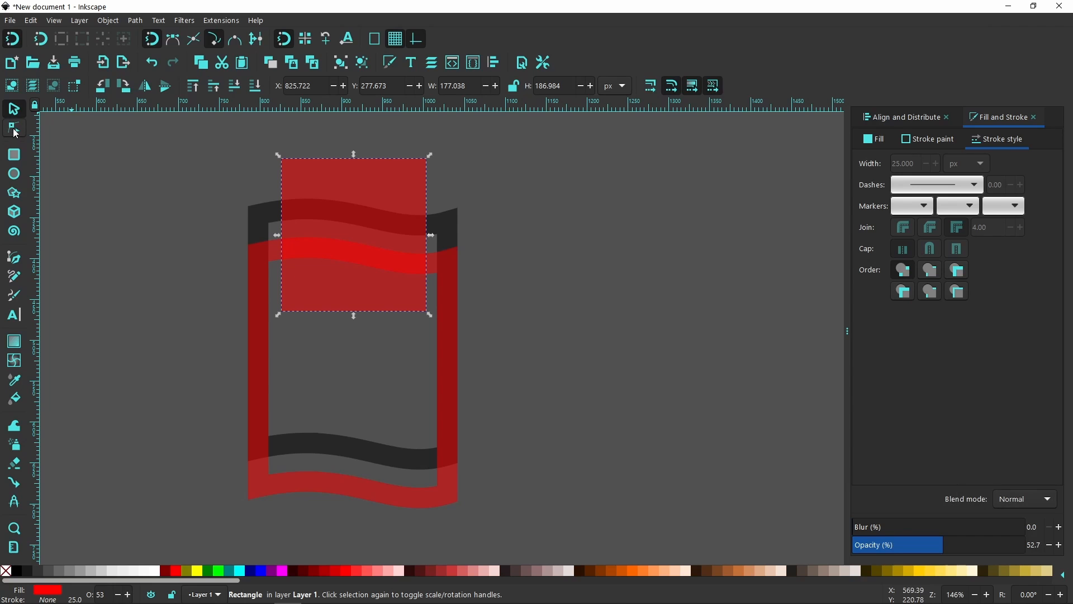
{"action": "left_click", "coordinate": [396, 501], "text": "shift"}
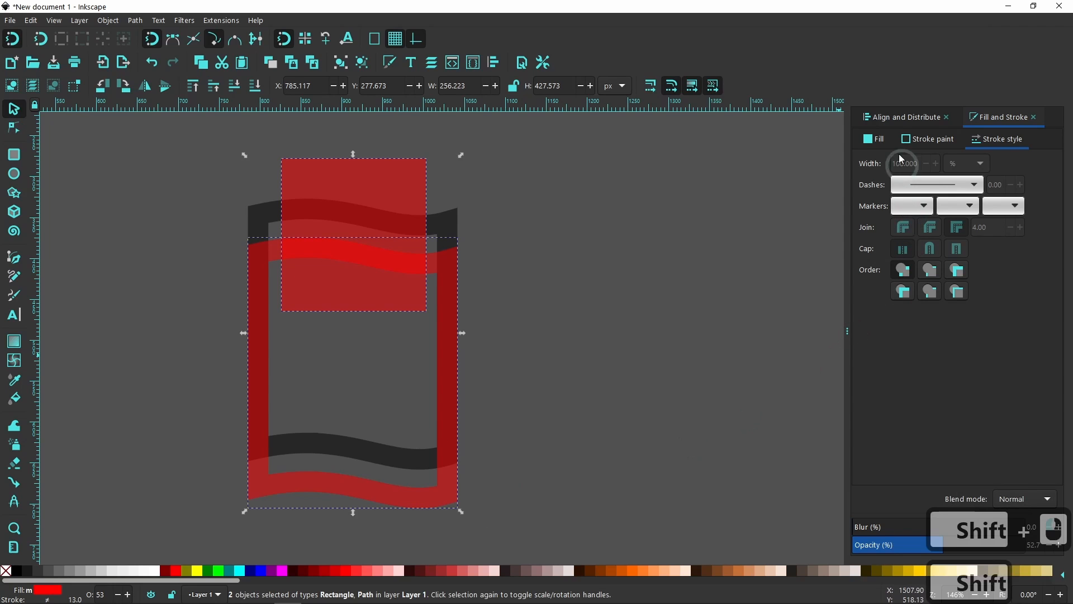
{"action": "left_click", "coordinate": [897, 115]}
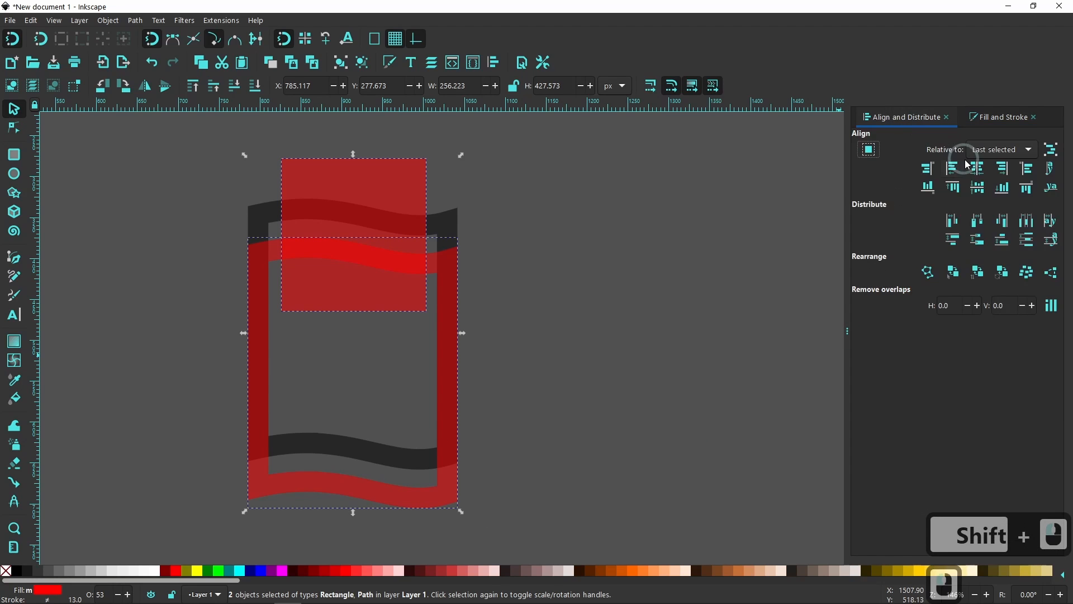
{"action": "left_click", "coordinate": [627, 360]}
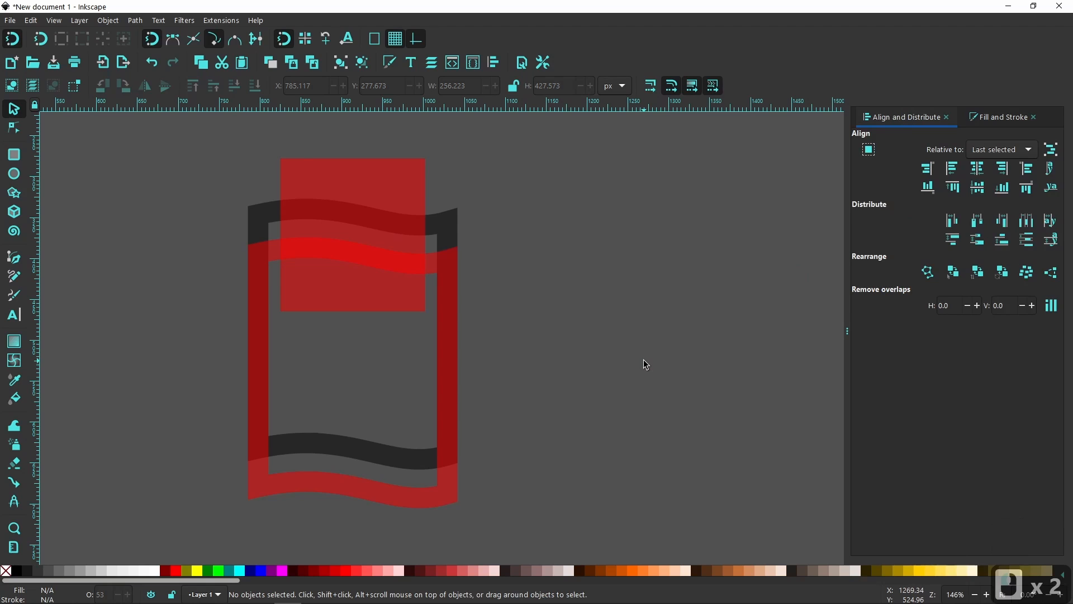
Step: Shrink the rectangle further about its centre, proportionally, to about 167 by 177 px
{"action": "left_click", "coordinate": [386, 300]}
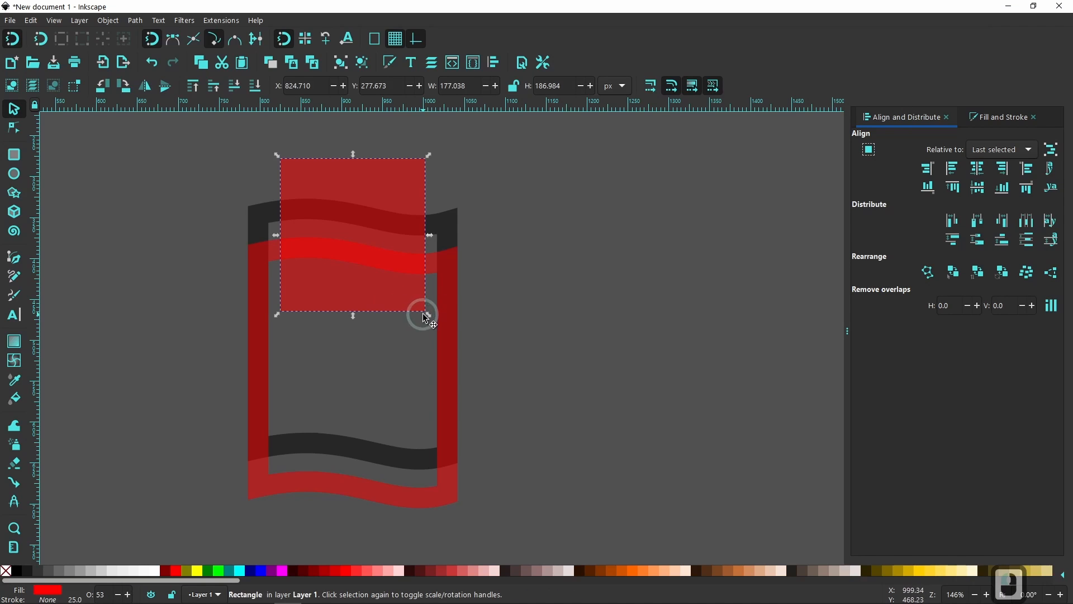
{"action": "left_click_drag", "start_coordinate": [427, 316], "coordinate": [423, 310]}
{"action": "left_click", "coordinate": [587, 334]}
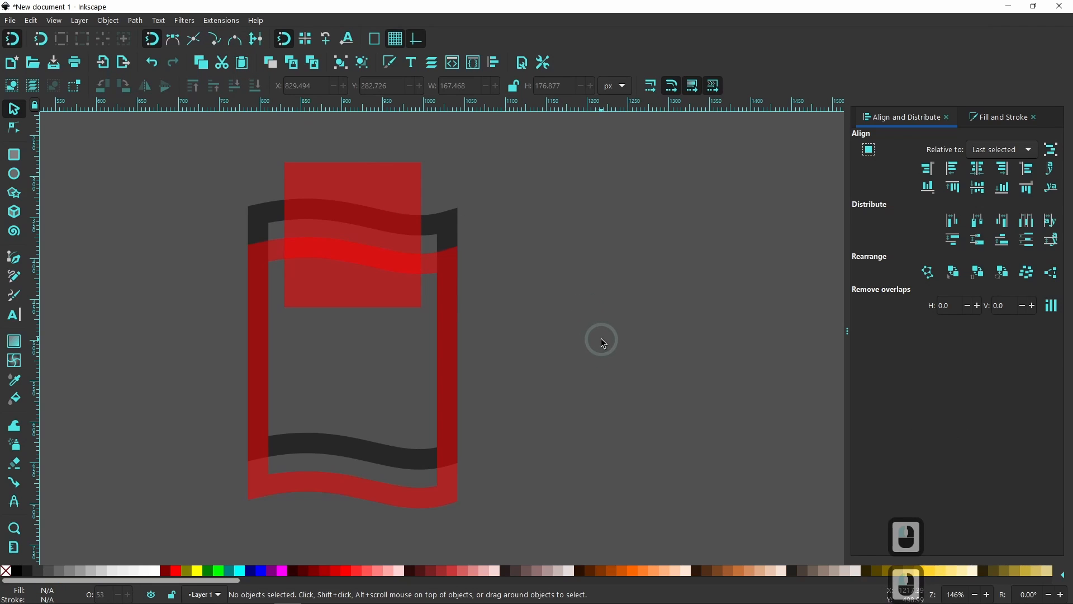
Step: Intersect the rectangle with the red frame to leave only a short wavy strip inside the black frame
{"action": "left_click", "coordinate": [346, 301]}
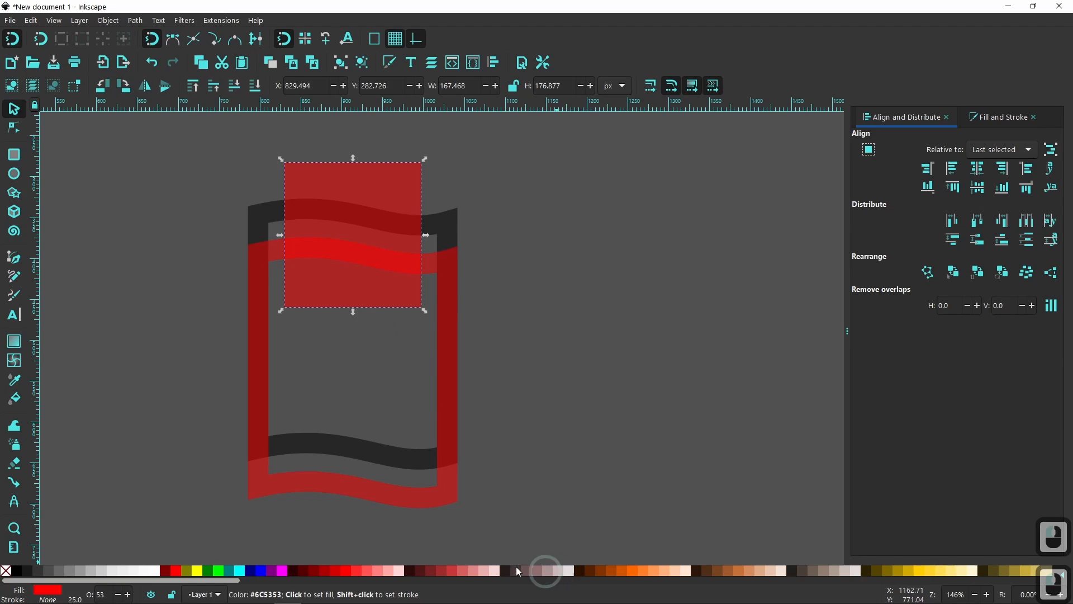
{"action": "left_click", "coordinate": [378, 492], "text": "shift"}
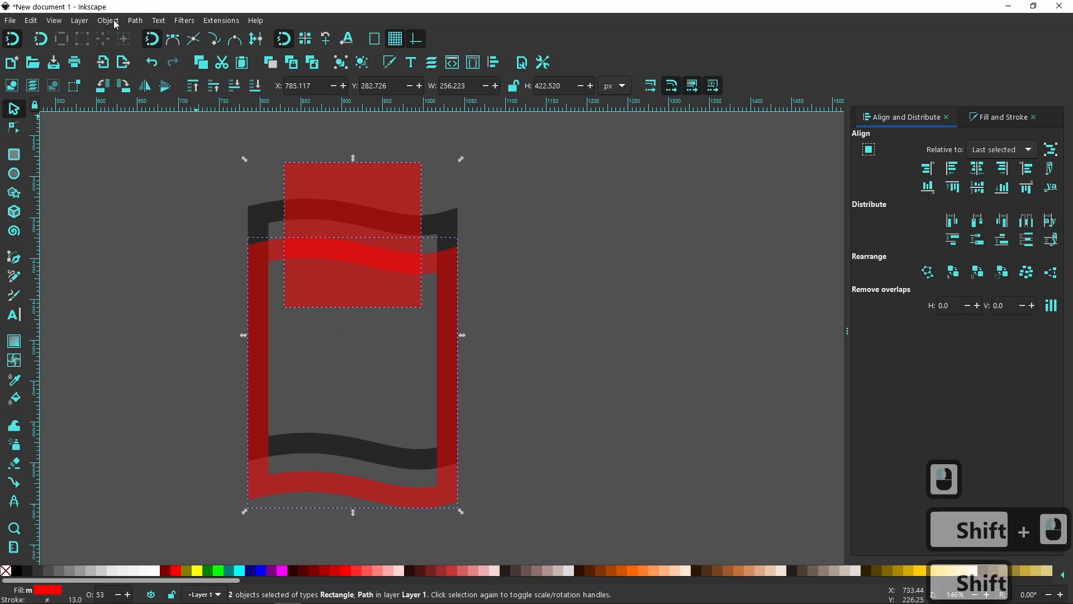
{"action": "left_click", "coordinate": [136, 23]}
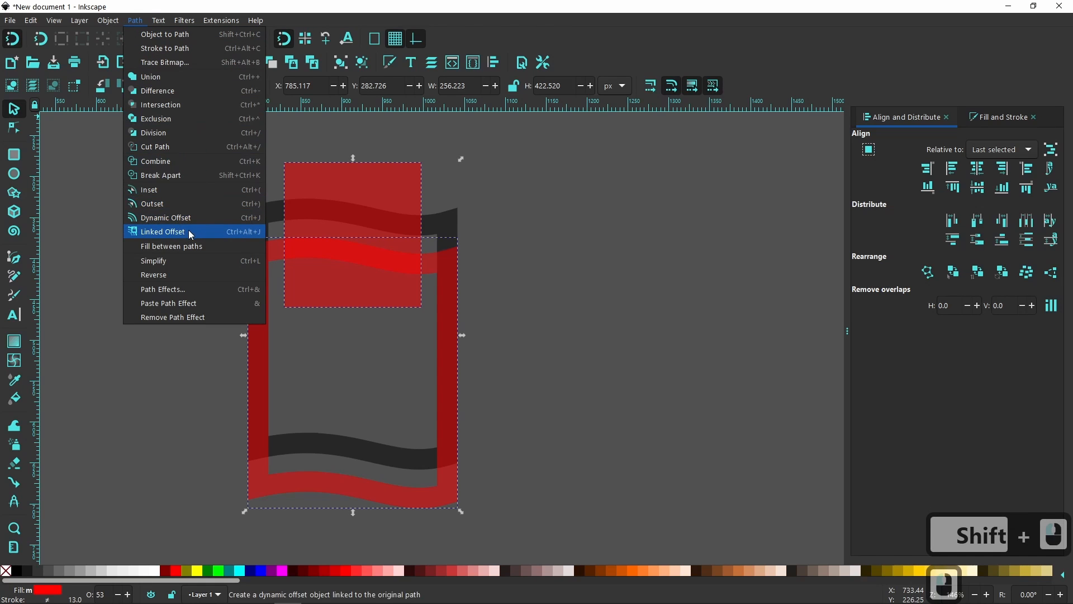
{"action": "left_click", "coordinate": [157, 94]}
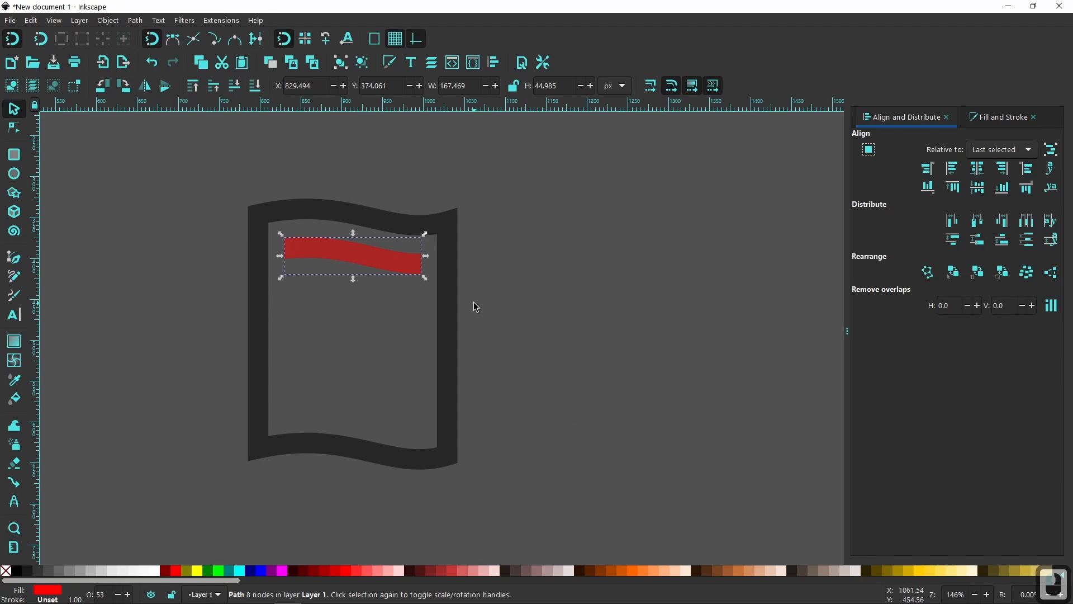
Step: Duplicate the red wavy strip straight down to near the frame's lower inner edge, stamping two more copies in between
{"action": "right_click", "coordinate": [373, 264]}
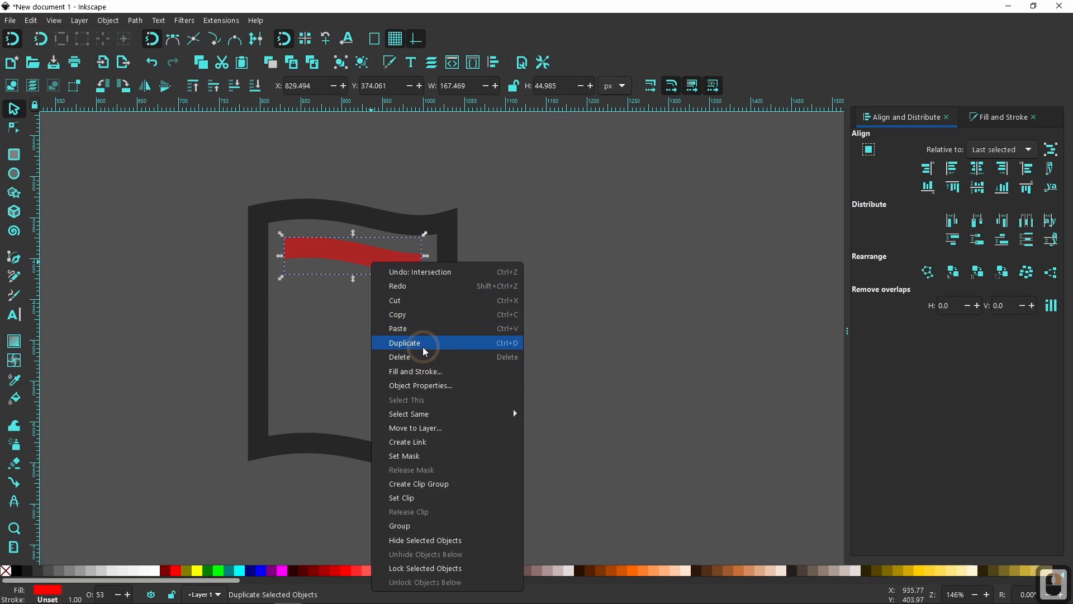
{"action": "left_click", "coordinate": [431, 343]}
{"action": "left_click_drag", "start_coordinate": [362, 259], "coordinate": [357, 418]}
{"action": "key", "text": "ctrl+space"}
{"action": "key", "text": "ctrl+space"}
{"action": "left_click", "coordinate": [589, 407]}
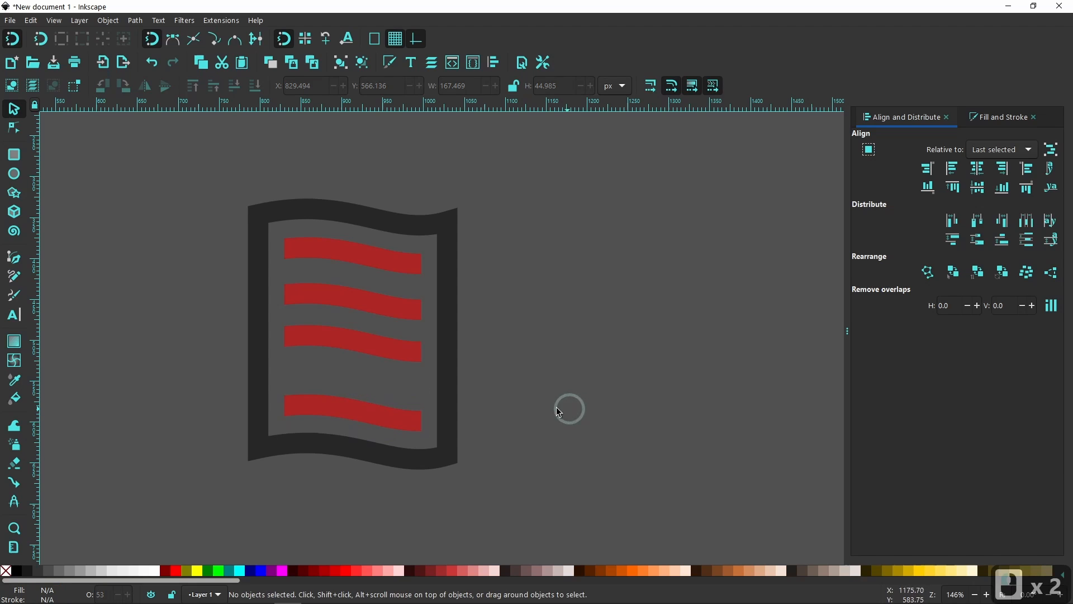
Step: Distribute the four red wavy strips with equal vertical gaps between them
{"action": "left_click", "coordinate": [375, 264]}
{"action": "left_click", "coordinate": [400, 318], "text": "shift"}
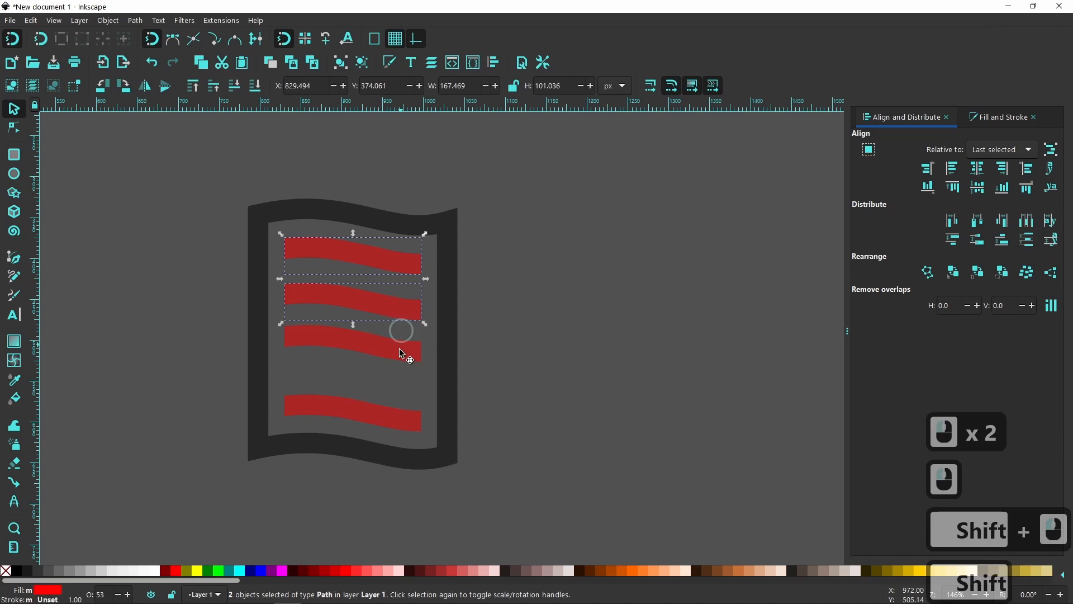
{"action": "left_click", "coordinate": [399, 347], "text": "shift"}
{"action": "left_click", "coordinate": [400, 408], "text": "shift"}
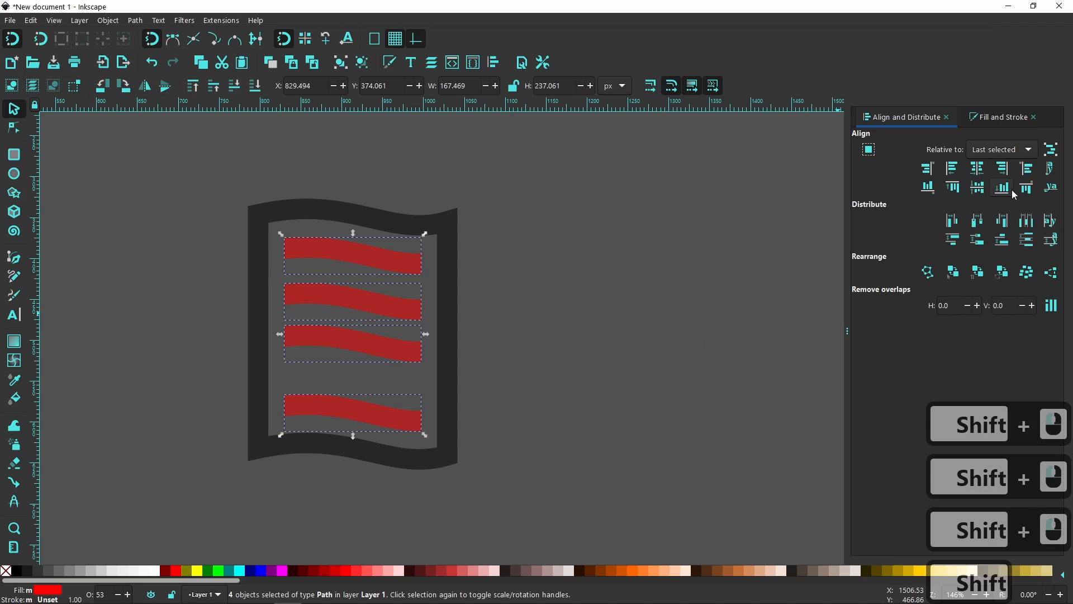
{"action": "left_click", "coordinate": [1027, 240]}
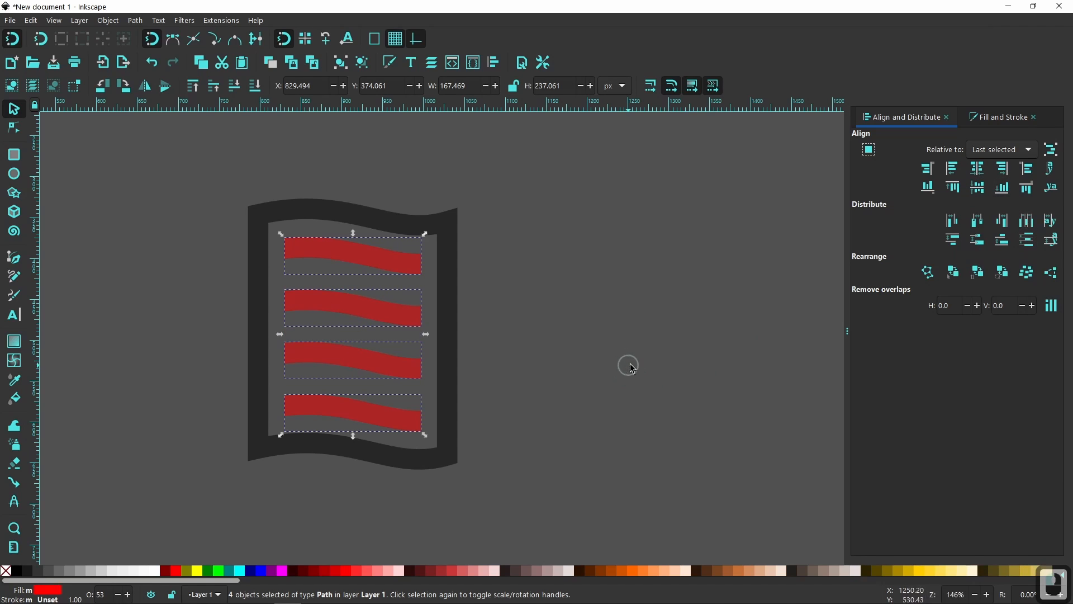
{"action": "left_click", "coordinate": [707, 392]}
Step: Unite the four red wavy strips into a single path
{"action": "left_click", "coordinate": [395, 413]}
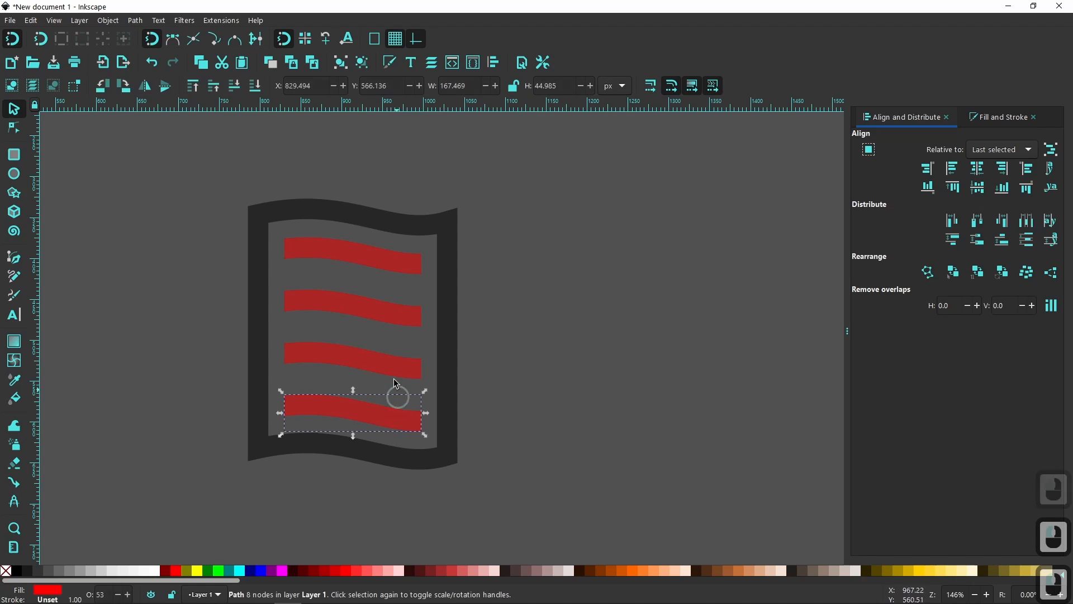
{"action": "left_click", "coordinate": [395, 364], "text": "shift"}
{"action": "left_click", "coordinate": [395, 313], "text": "shift"}
{"action": "left_click", "coordinate": [395, 263], "text": "shift"}
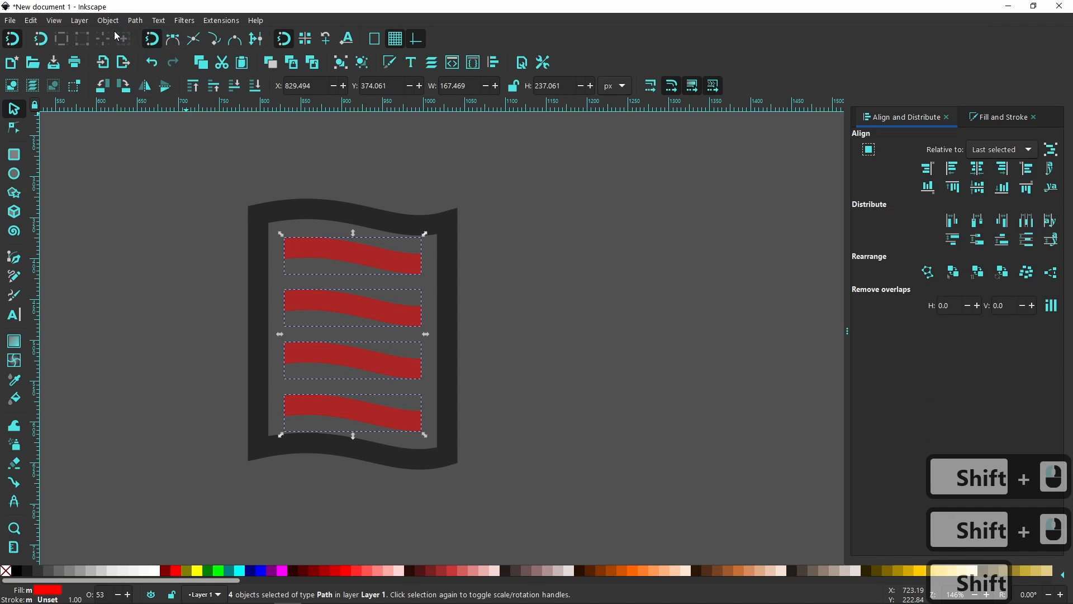
{"action": "left_click", "coordinate": [135, 20]}
{"action": "left_click", "coordinate": [149, 77]}
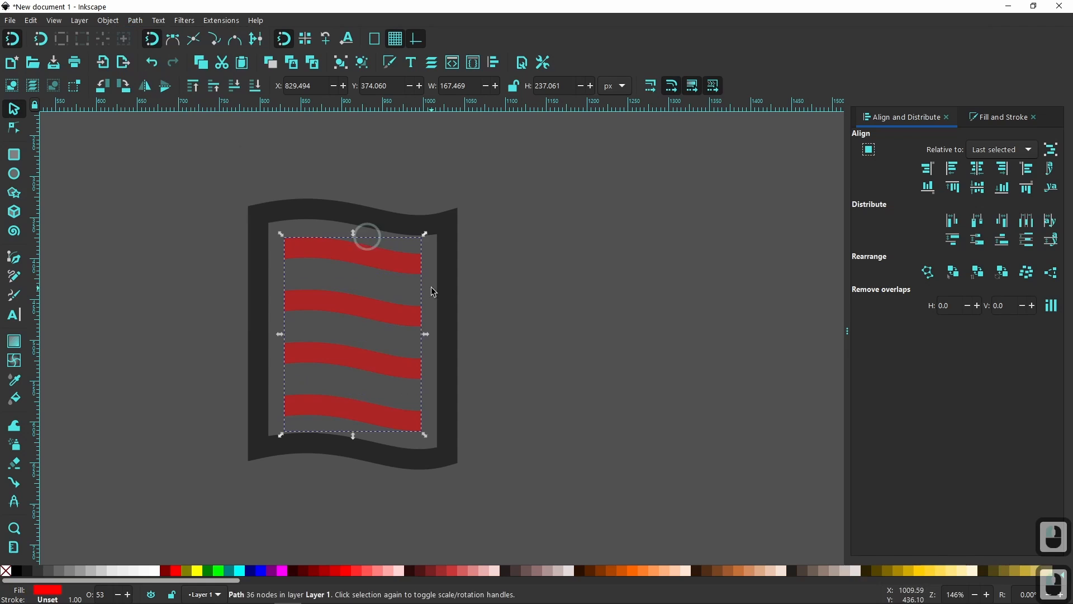
Step: Centre the united red strips on the black frame's horizontal axis, using the frame as the alignment reference
{"action": "left_click", "coordinate": [454, 356], "text": "shift"}
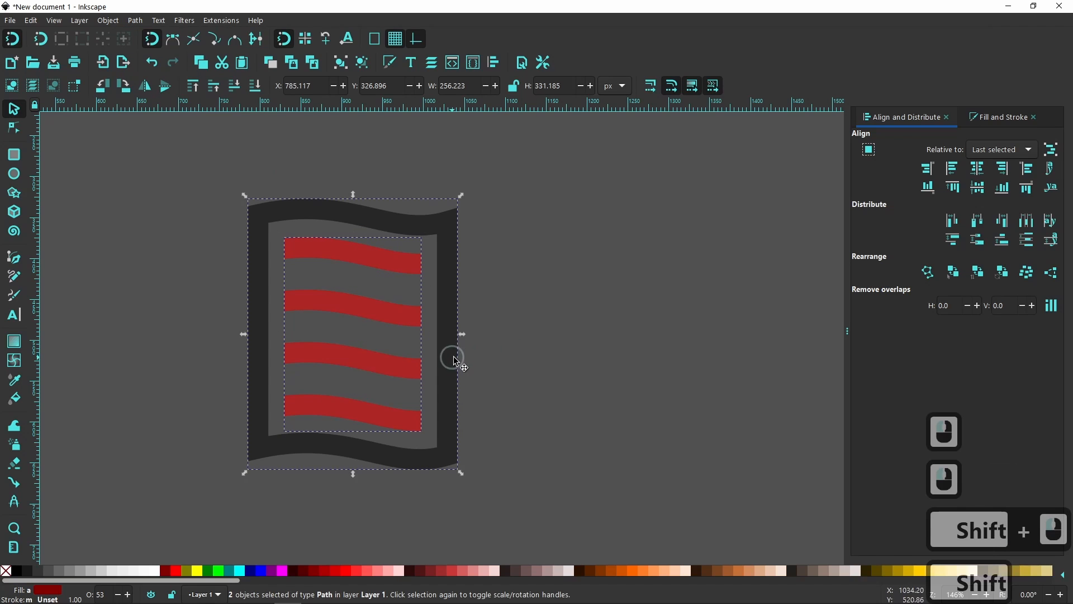
{"action": "left_click", "coordinate": [977, 186]}
{"action": "left_click", "coordinate": [943, 201]}
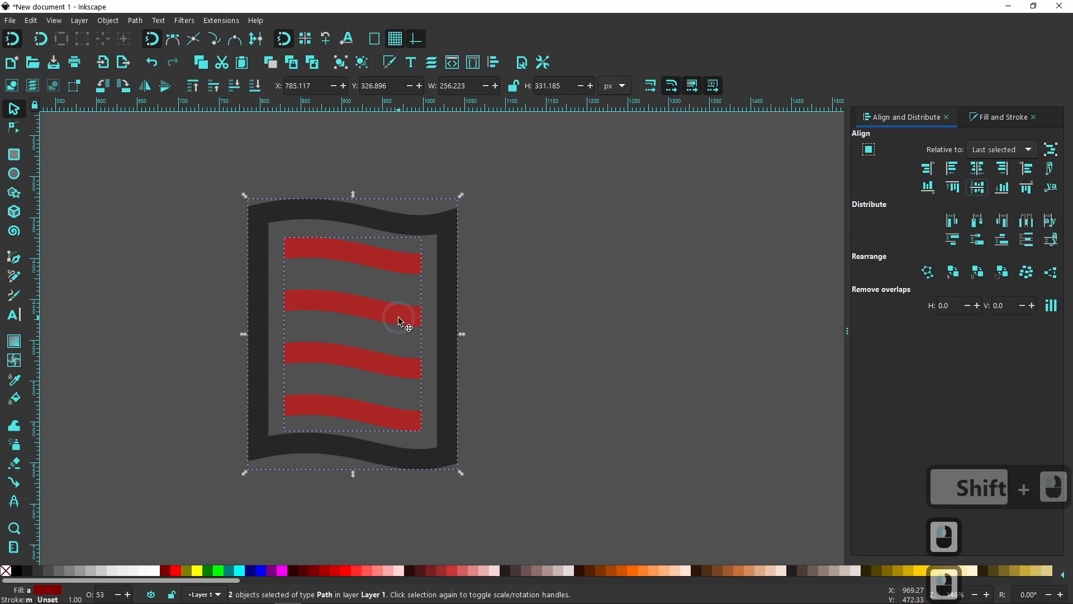
Step: Merge the red strips and the black frame into one black path, and deselect it
{"action": "left_click", "coordinate": [136, 21]}
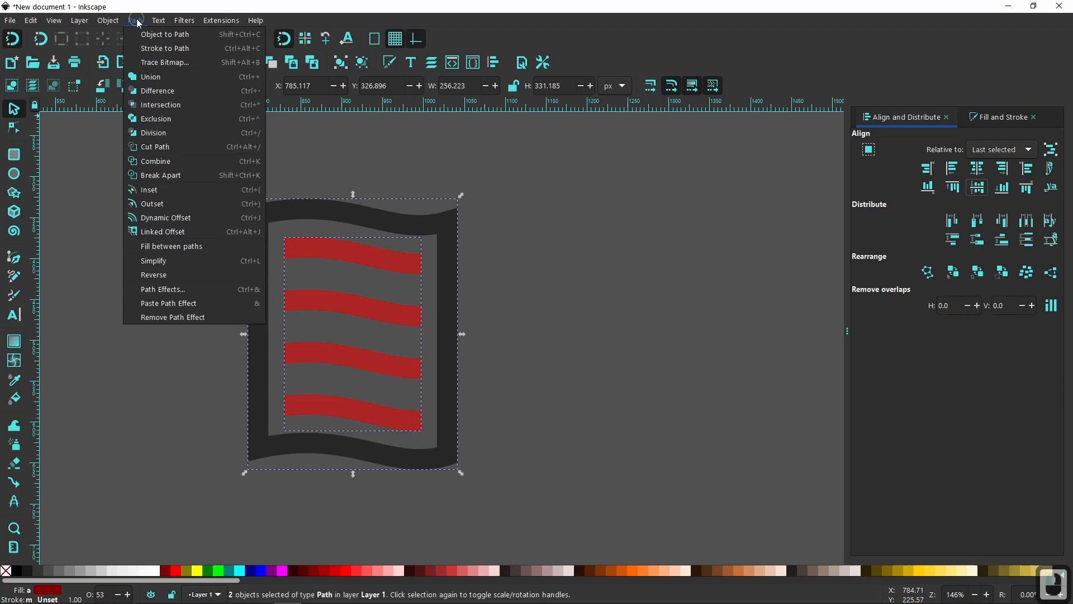
{"action": "left_click", "coordinate": [158, 91]}
{"action": "left_click", "coordinate": [546, 320]}
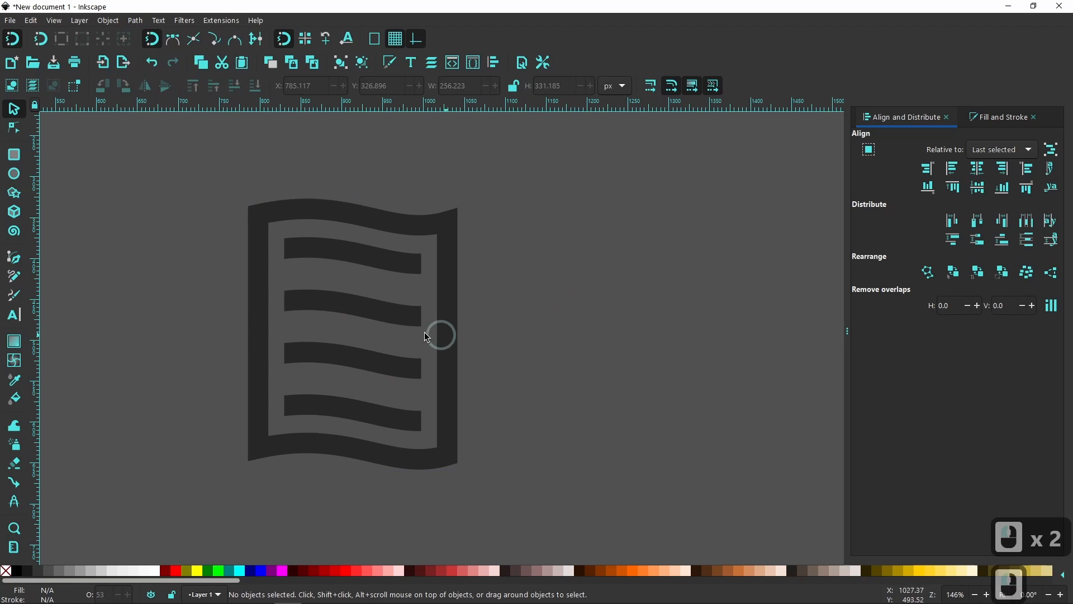
Step: Try the wavy document icon flipped horizontally, and flip it back to its original direction
{"action": "left_click", "coordinate": [447, 322]}
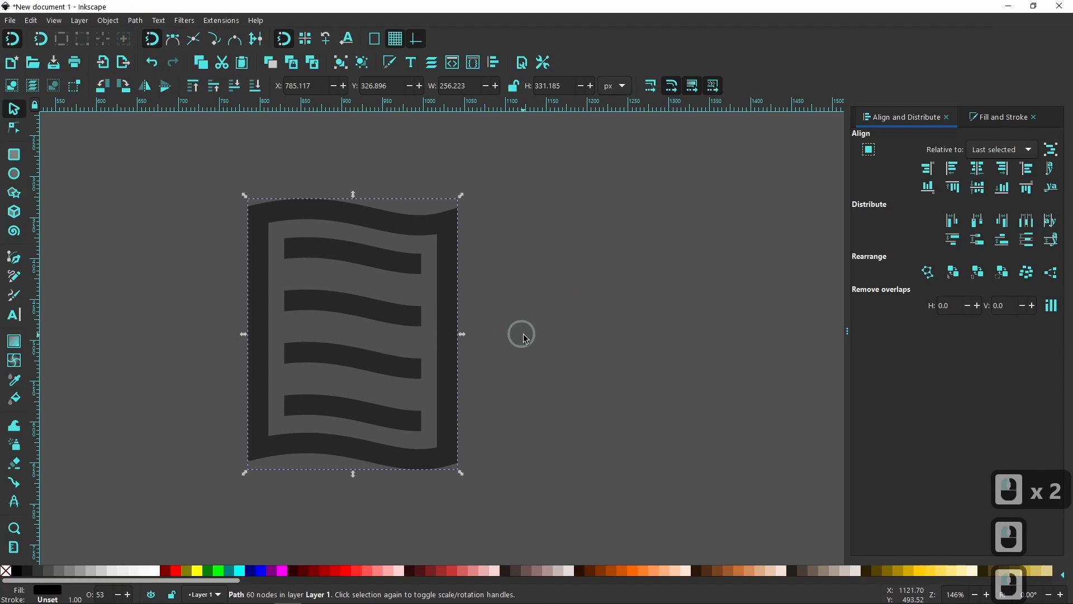
{"action": "left_click", "coordinate": [144, 85]}
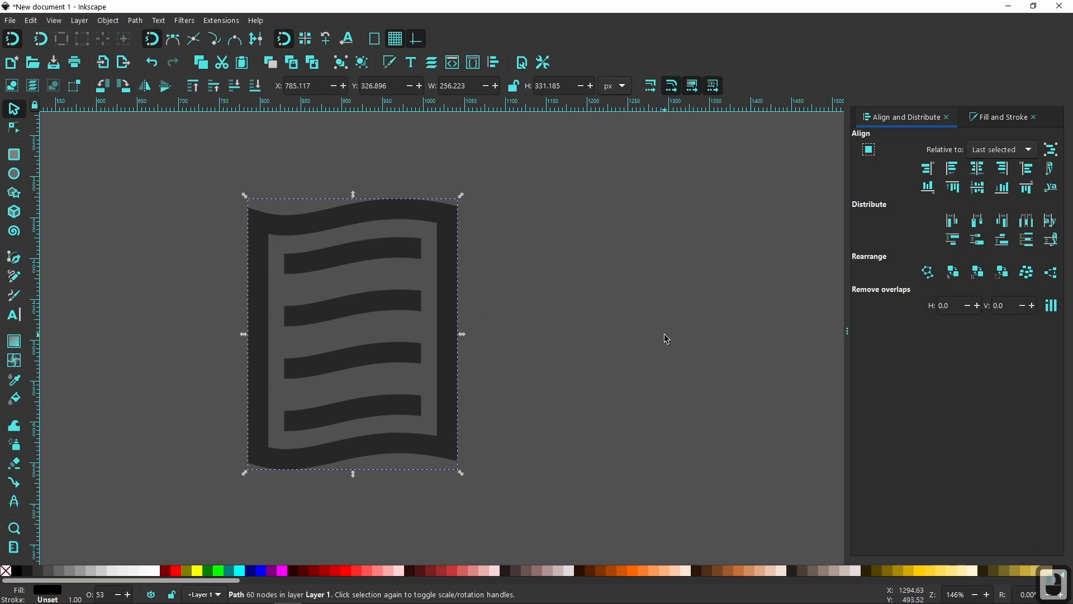
{"action": "left_click_drag", "start_coordinate": [535, 369], "coordinate": [526, 328]}
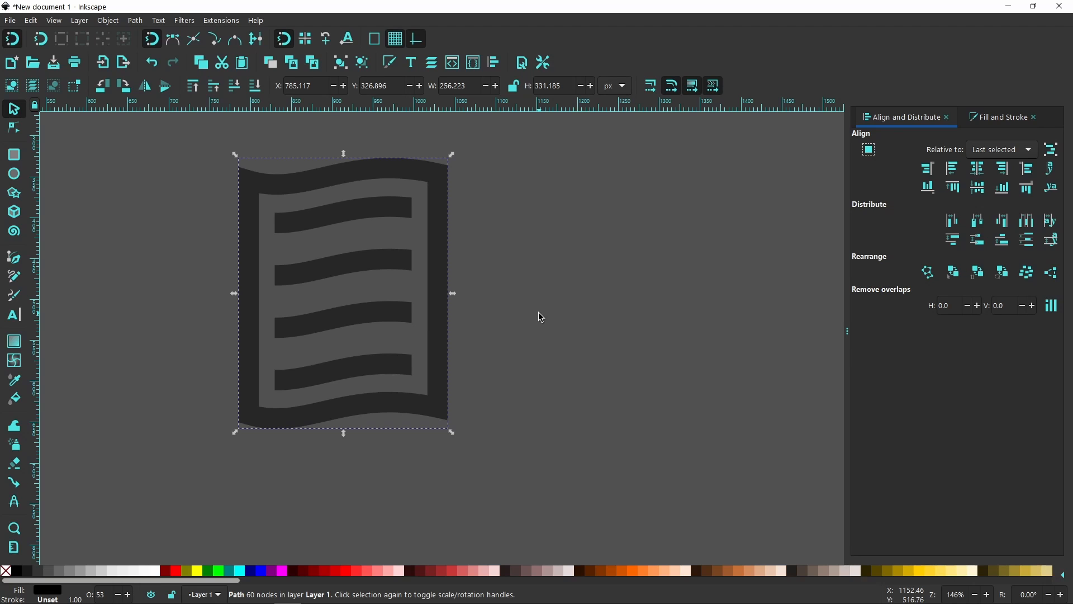
{"action": "left_click", "coordinate": [148, 89]}
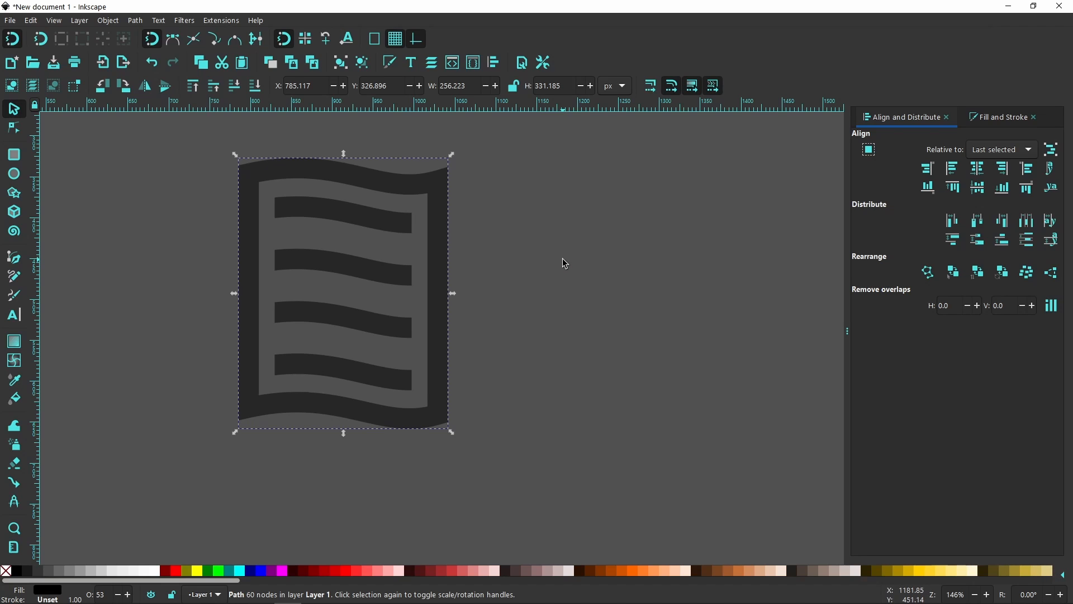
Step: Move the wavy document icon about 5 px left and 7 px up, and deselect it
{"action": "left_click_drag", "start_coordinate": [493, 302], "coordinate": [485, 330]}
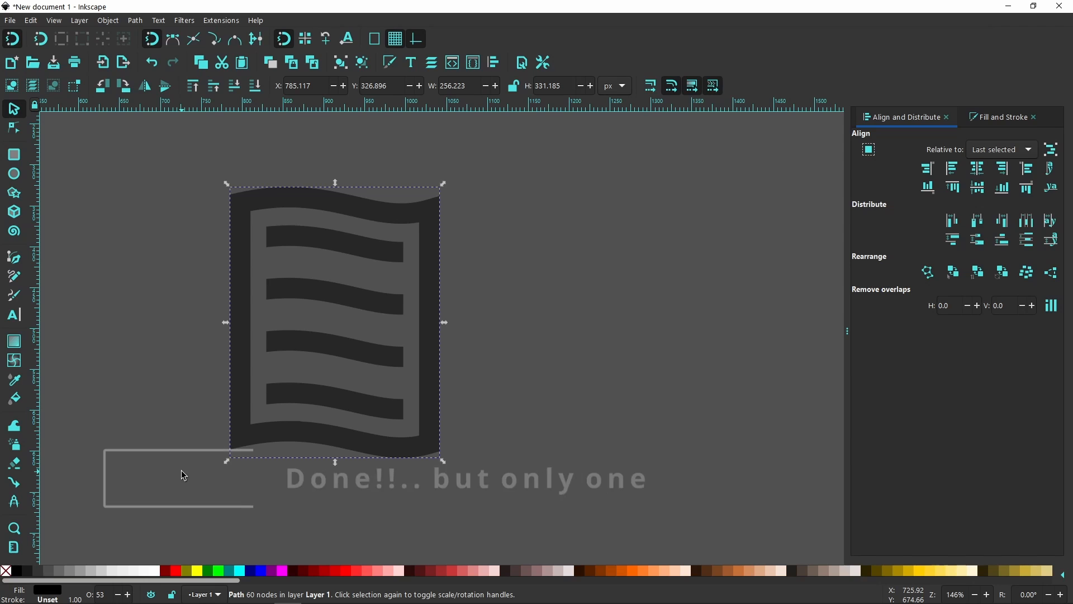
{"action": "mouse_move", "coordinate": [408, 457]}
{"action": "left_mouse_down"}
{"action": "mouse_move", "coordinate": [423, 433]}
{"action": "mouse_move", "coordinate": [409, 442]}
{"action": "left_mouse_up"}
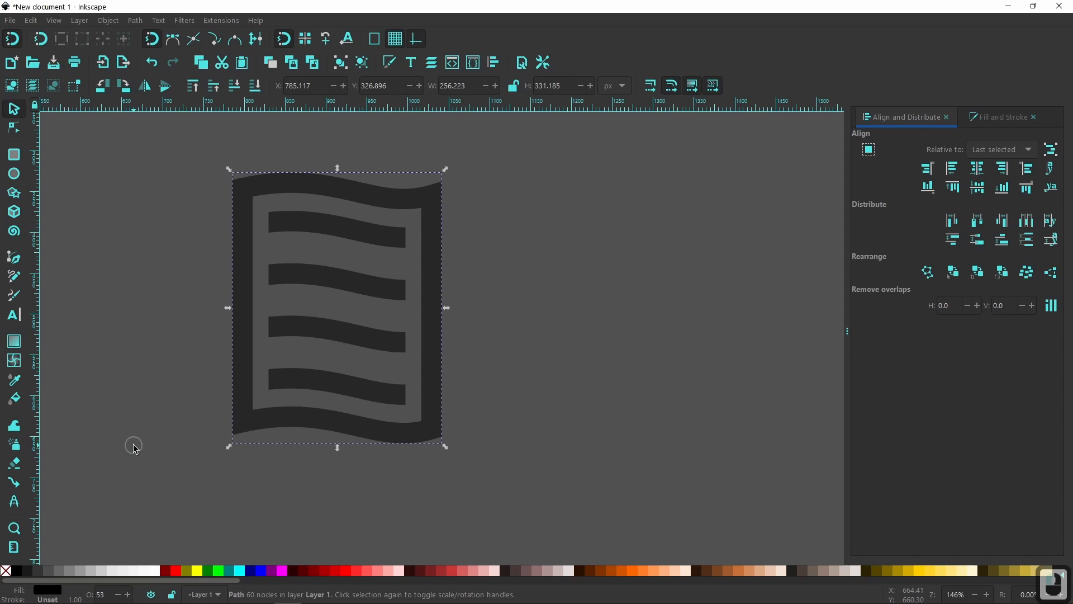
{"action": "left_click", "coordinate": [300, 462]}
{"action": "left_click_drag", "start_coordinate": [336, 333], "coordinate": [330, 328]}
{"action": "left_click", "coordinate": [481, 403]}
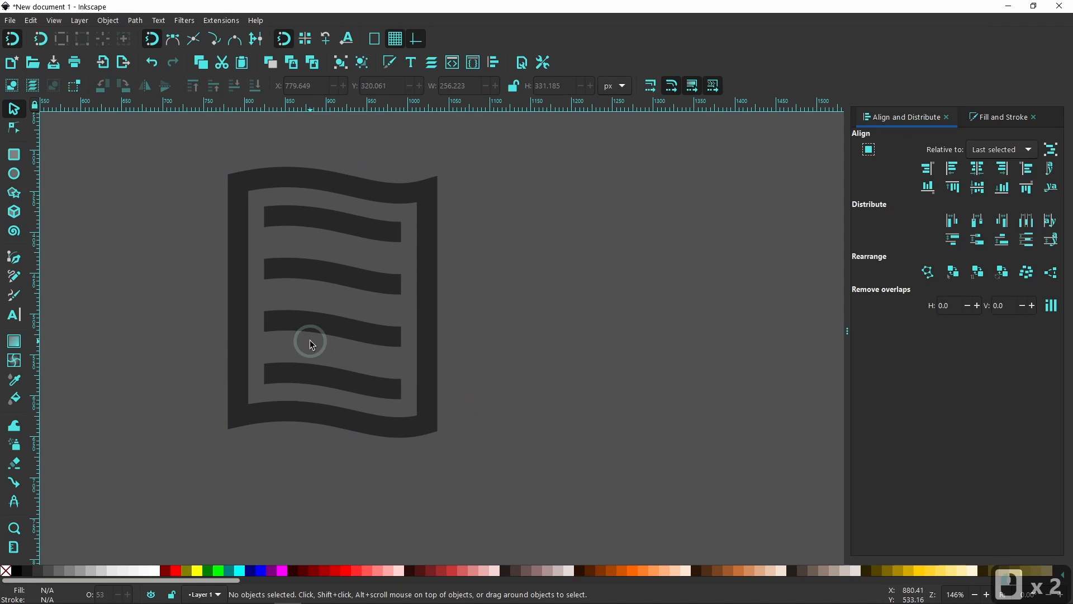
Step: Flip the wavy document icon horizontally
{"action": "scroll", "coordinate": [297, 383], "scroll_direction": "up", "scroll_amount": 2}
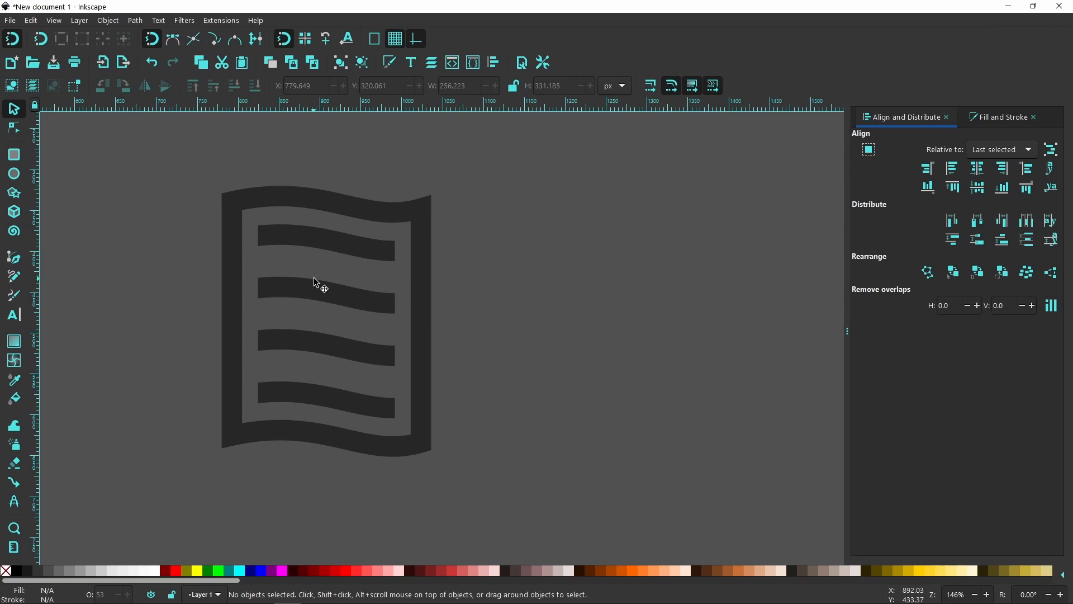
{"action": "left_click", "coordinate": [311, 239]}
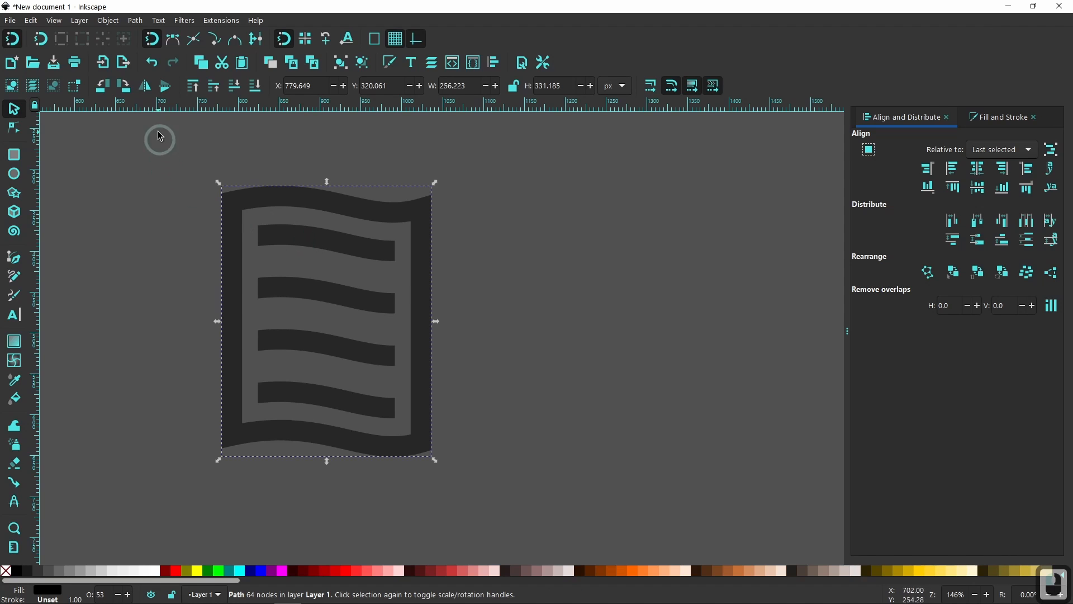
{"action": "left_click", "coordinate": [145, 87]}
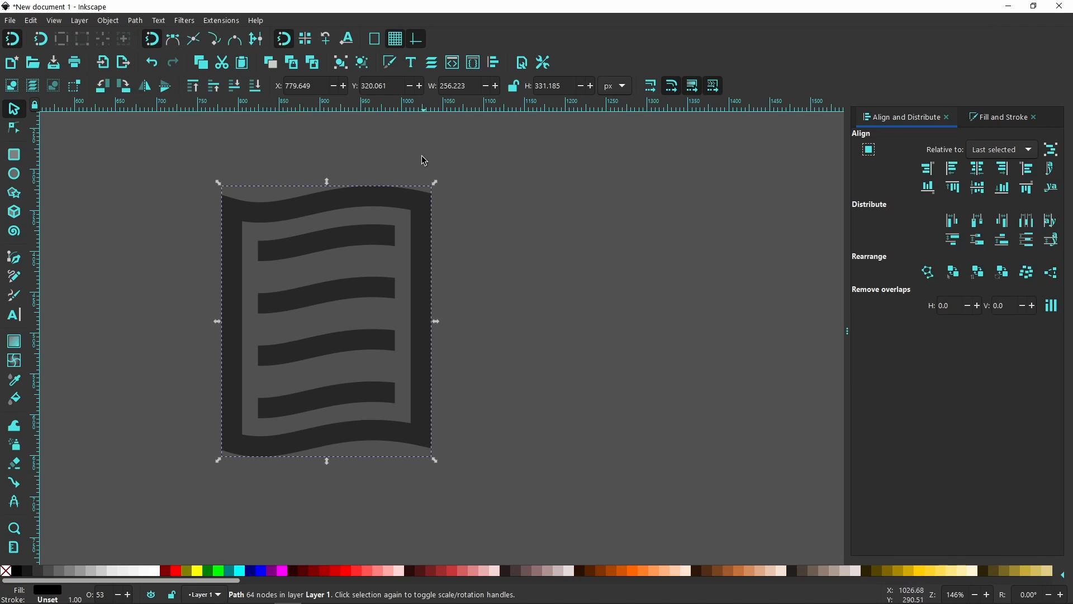
Step: Turn on snapping to paths and place a horizontal guide along the wavy document icon's lowest edge
{"action": "left_click", "coordinate": [434, 105]}
{"action": "left_click_drag", "start_coordinate": [345, 504], "coordinate": [346, 504]}
{"action": "left_click", "coordinate": [171, 39]}
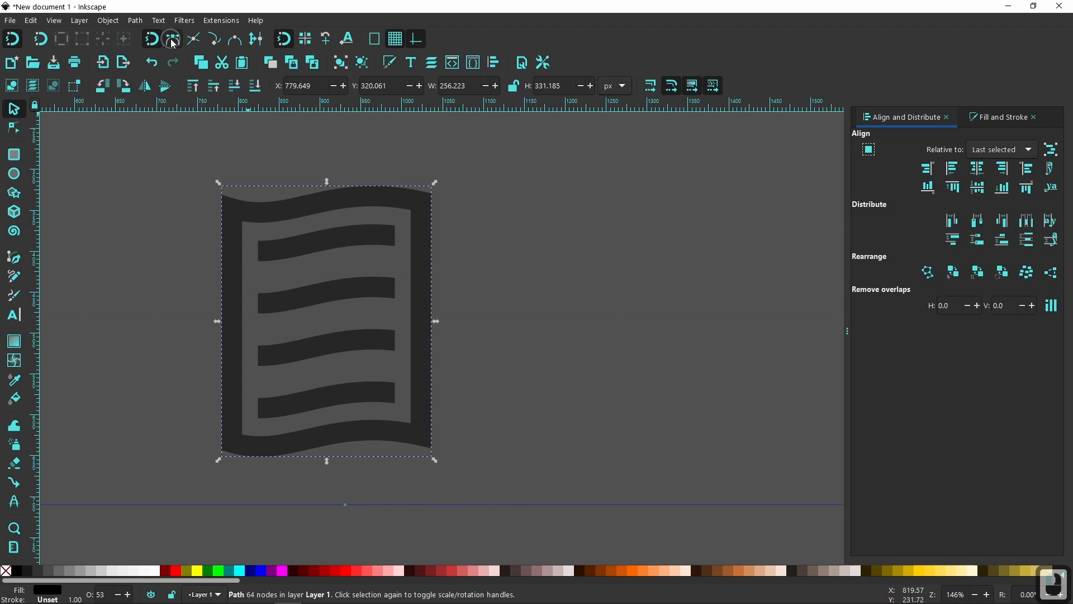
{"action": "left_click_drag", "start_coordinate": [343, 504], "coordinate": [253, 458]}
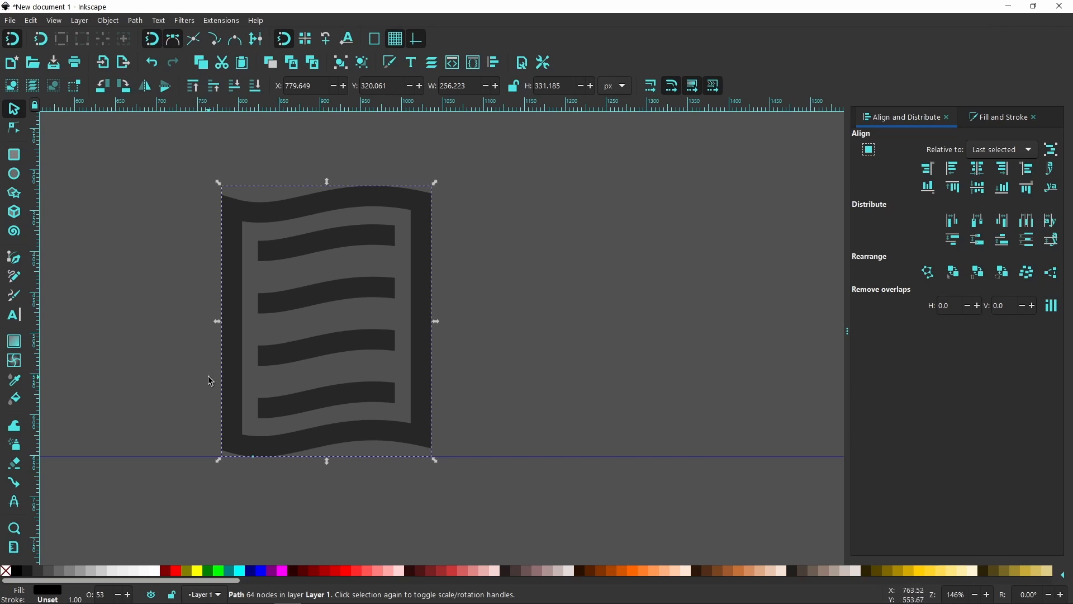
Step: Draw a closed trapezoid about 257 × 229 px on the guide, as wide as the icon, with a 60° left side and vertical right side
{"action": "scroll", "coordinate": [265, 387], "scroll_direction": "up", "scroll_amount": 1, "text": "ctrl"}
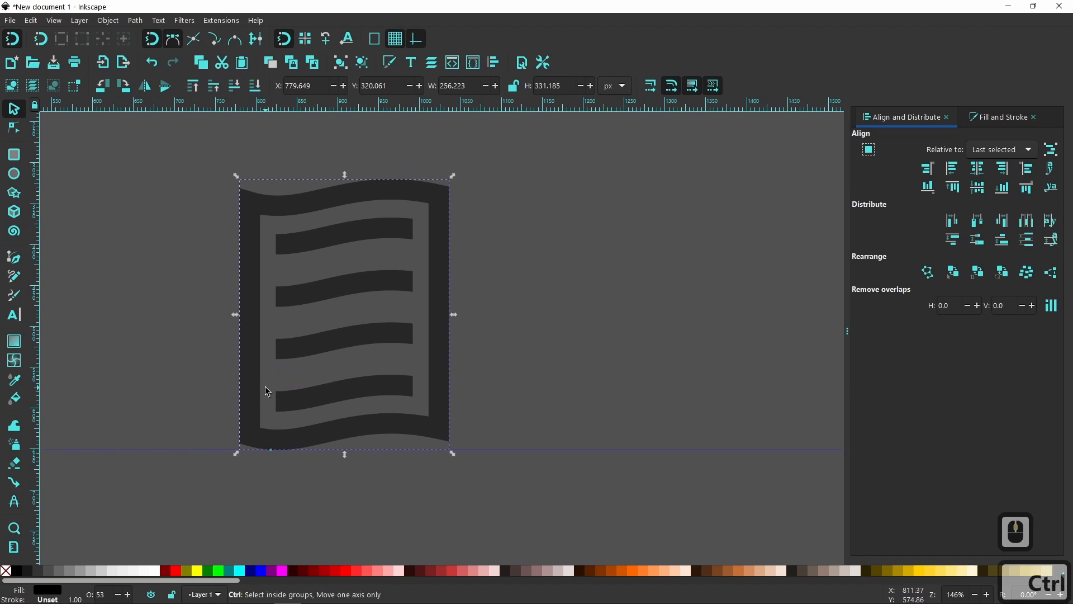
{"action": "key", "text": "ctrl"}
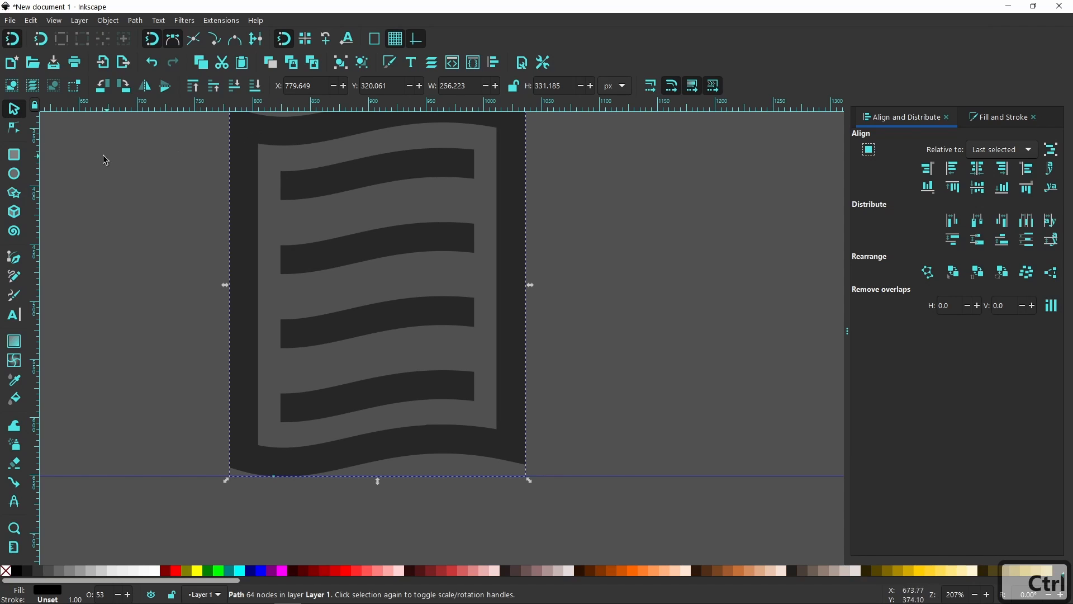
{"action": "left_click", "coordinate": [15, 263]}
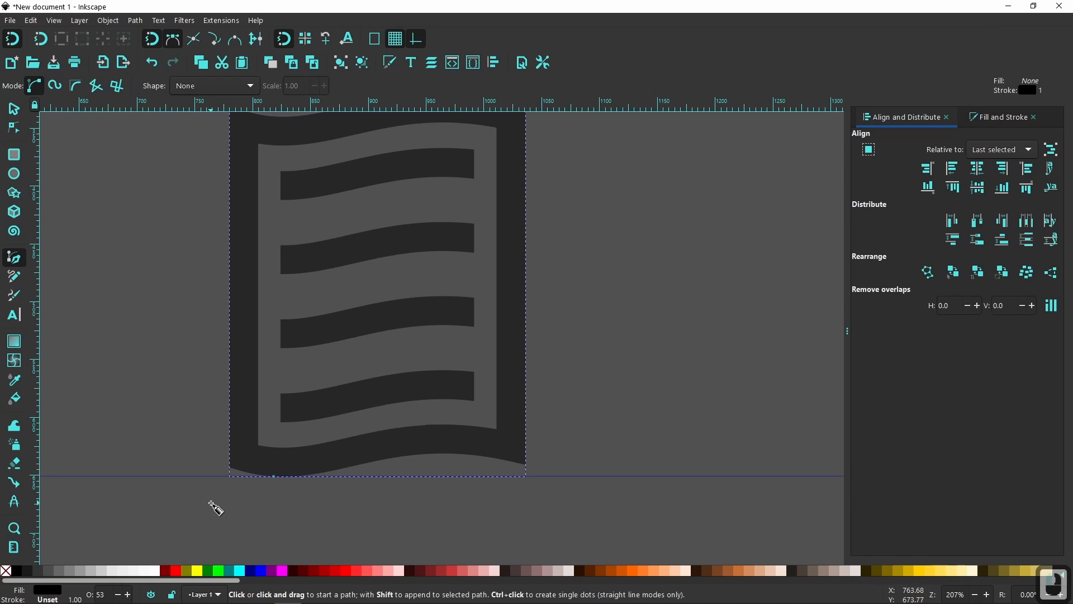
{"action": "key", "text": "ctrl"}
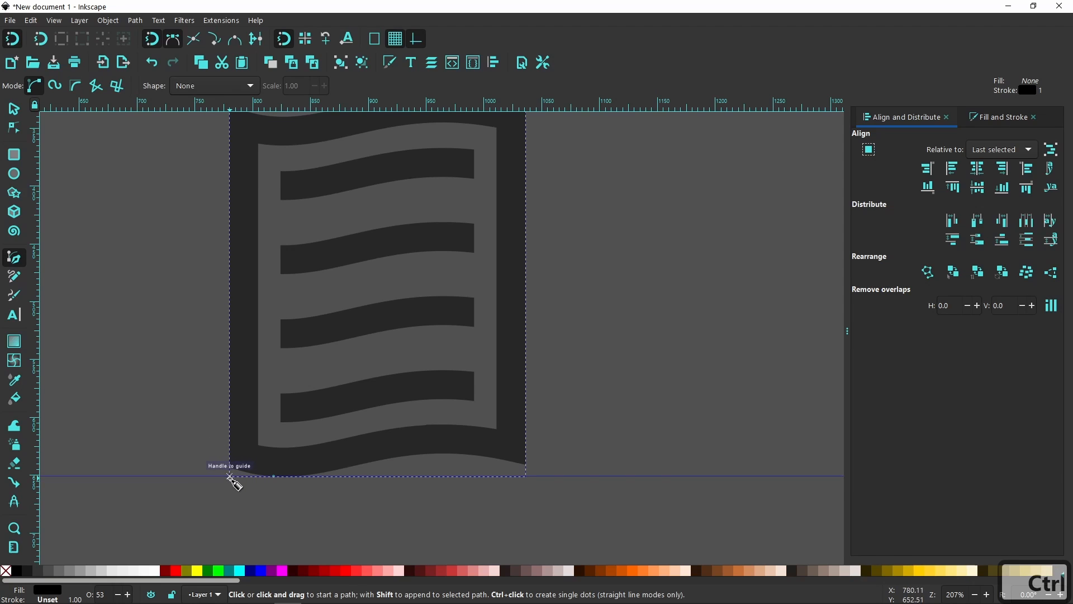
{"action": "left_click", "coordinate": [229, 476]}
{"action": "key", "text": "ctrl"}
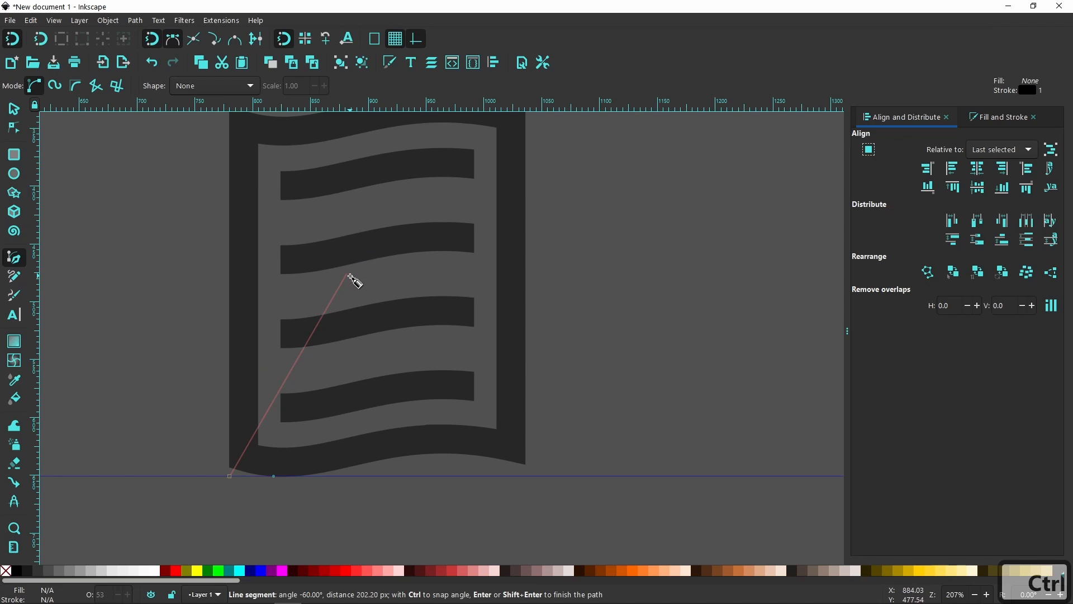
{"action": "left_click", "coordinate": [384, 213], "text": "ctrl"}
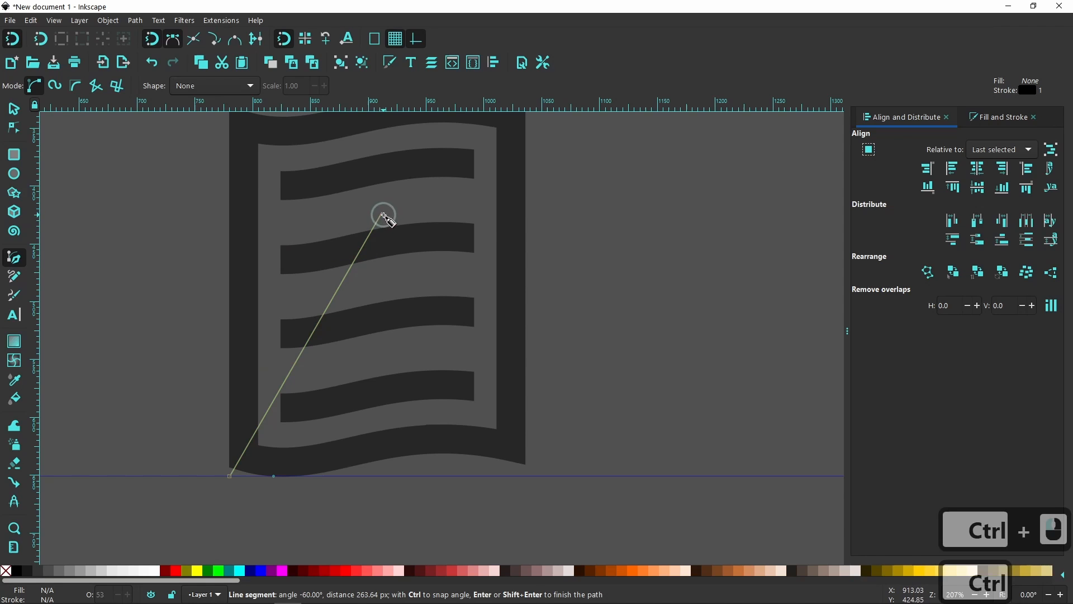
{"action": "left_click", "coordinate": [526, 213], "text": "ctrl"}
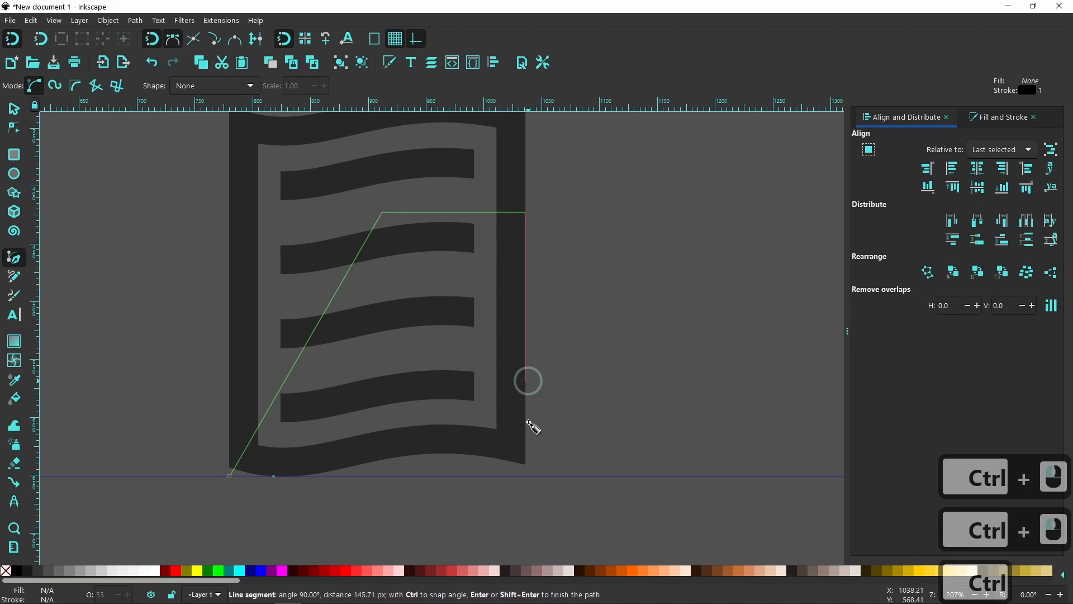
{"action": "left_click", "coordinate": [526, 477], "text": "ctrl"}
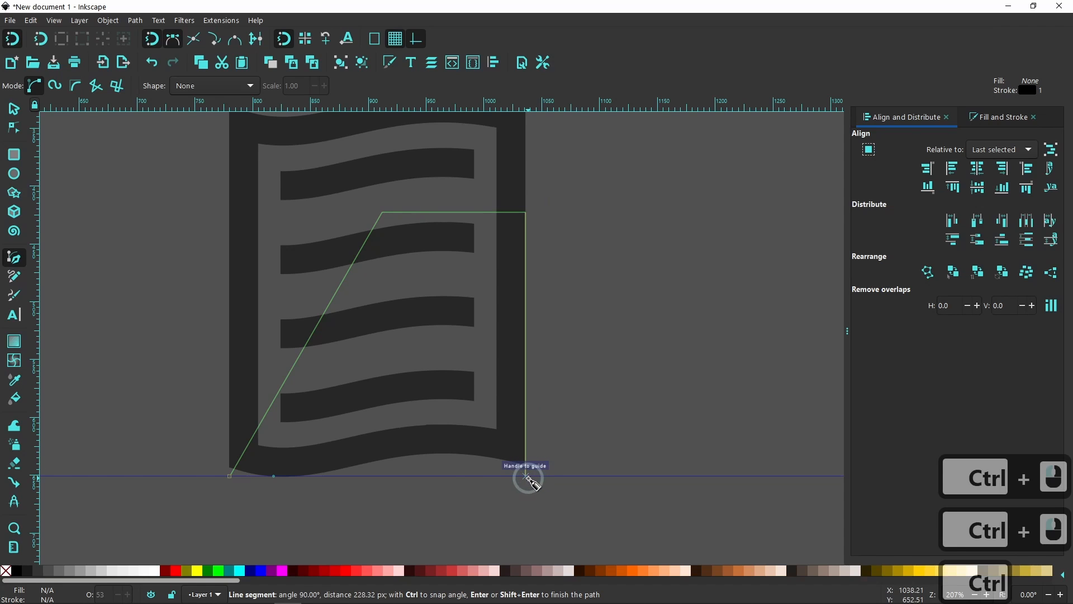
{"action": "left_click", "coordinate": [230, 477], "text": "ctrl"}
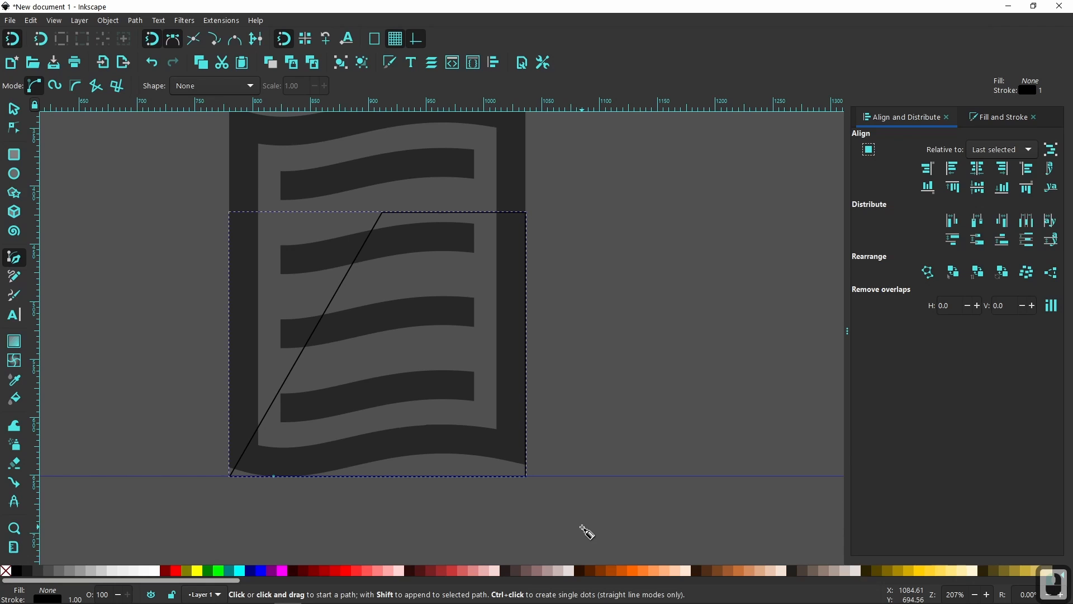
Step: Move the trapezoid outline about 295 px right, clear of the document icon, and delete the horizontal guide
{"action": "left_click", "coordinate": [13, 108]}
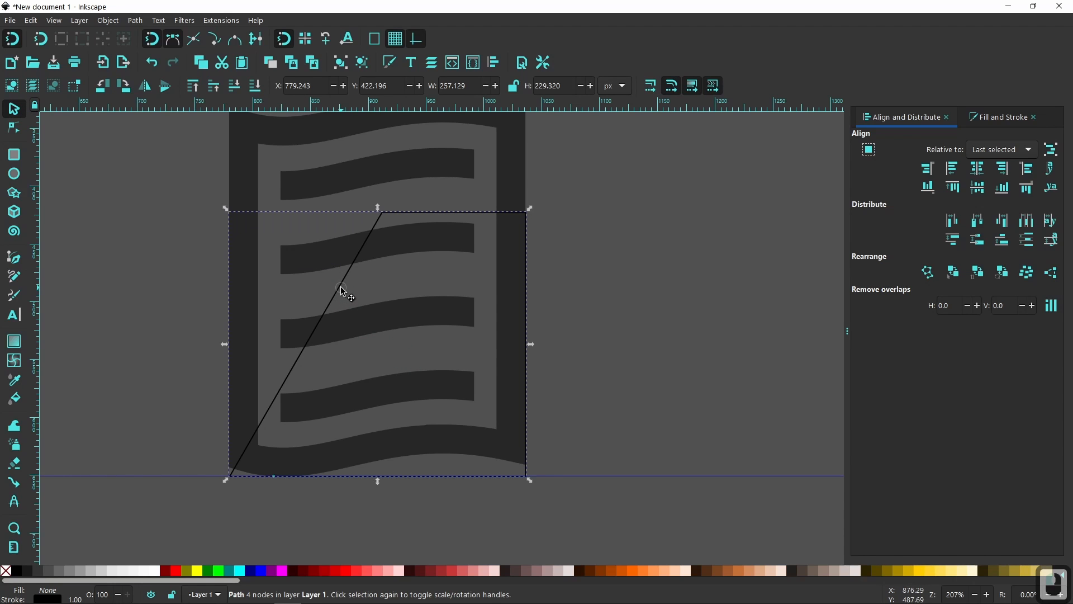
{"action": "left_click_drag", "start_coordinate": [340, 286], "coordinate": [684, 295]}
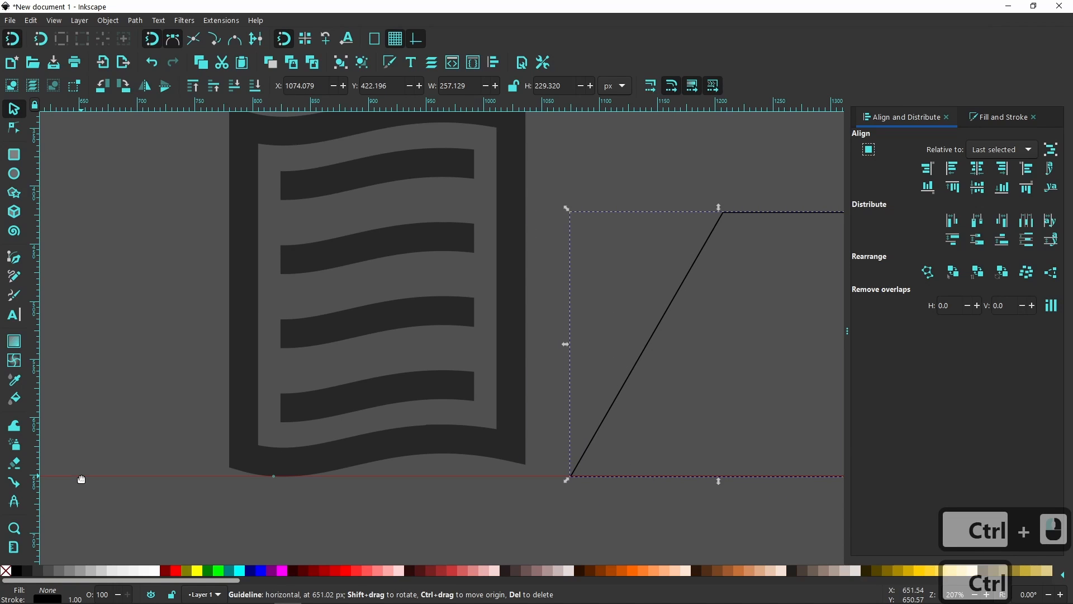
{"action": "key", "text": "Delete"}
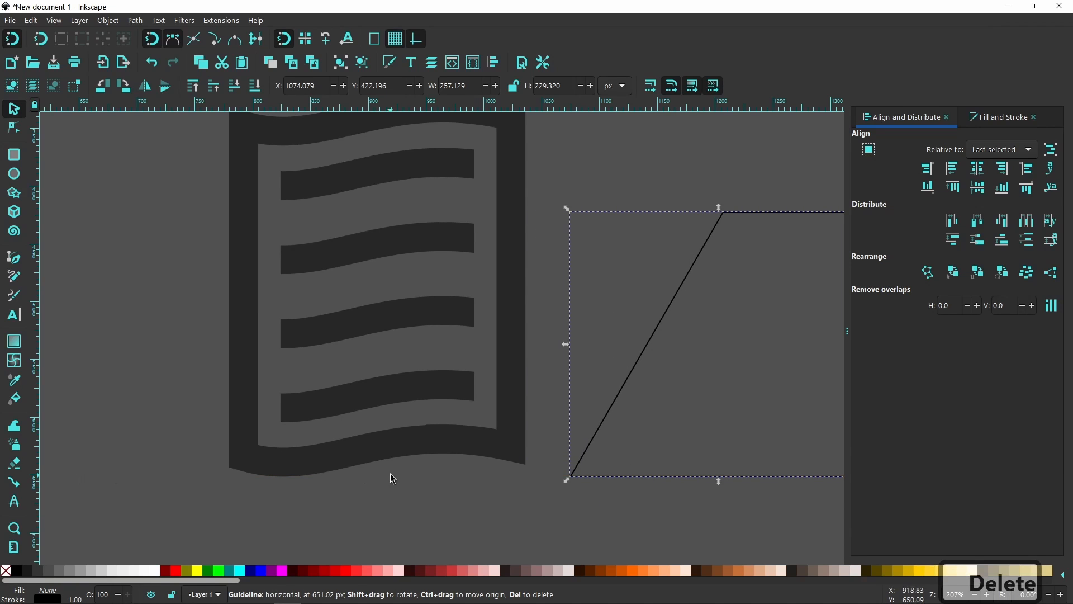
{"action": "left_click", "coordinate": [12, 112]}
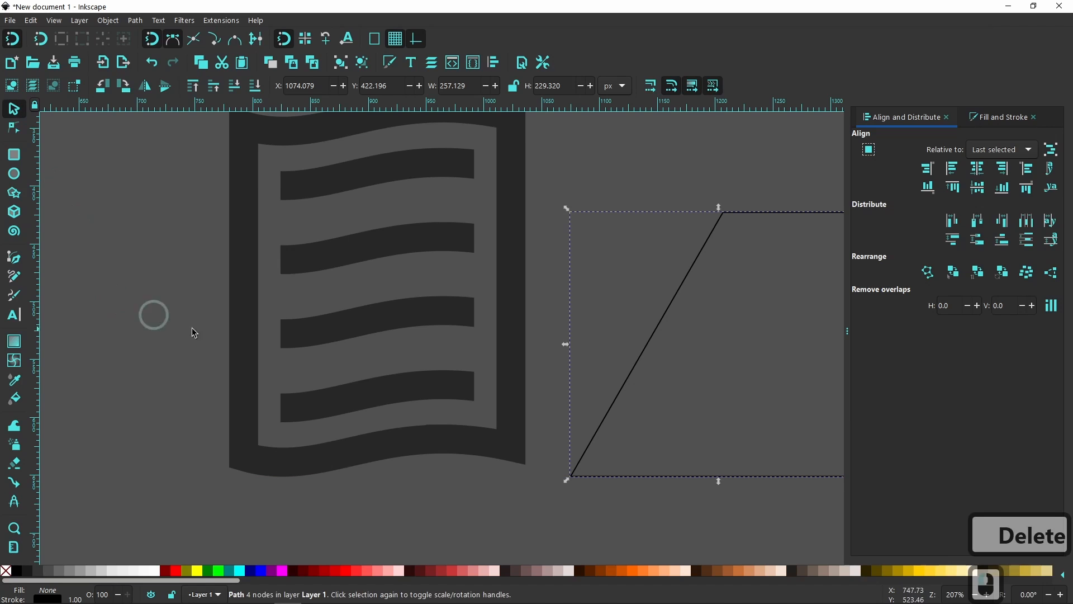
{"action": "key", "text": "1"}
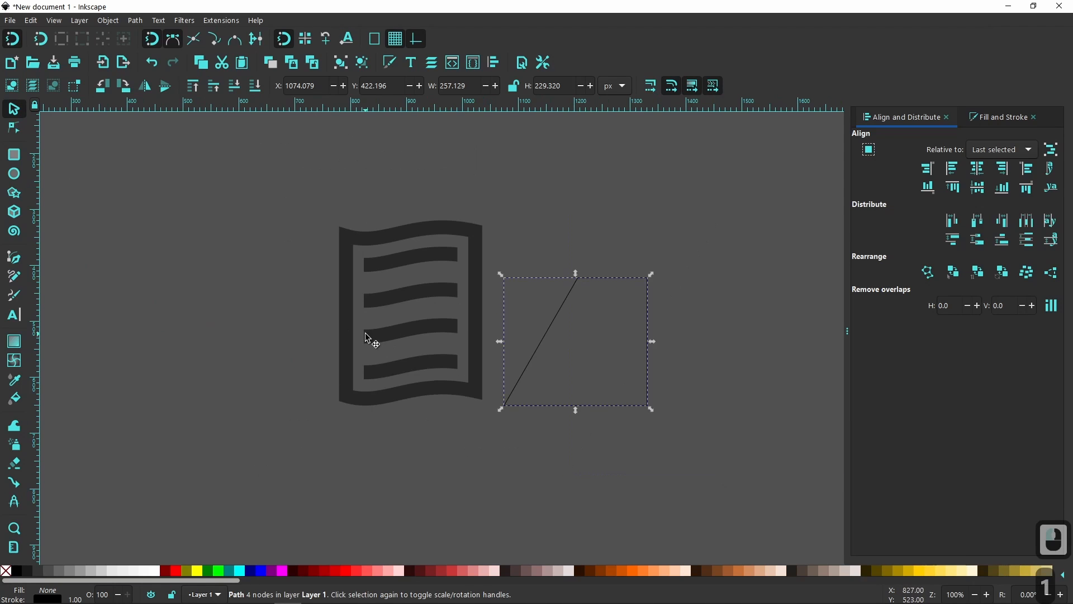
{"action": "left_click", "coordinate": [673, 457]}
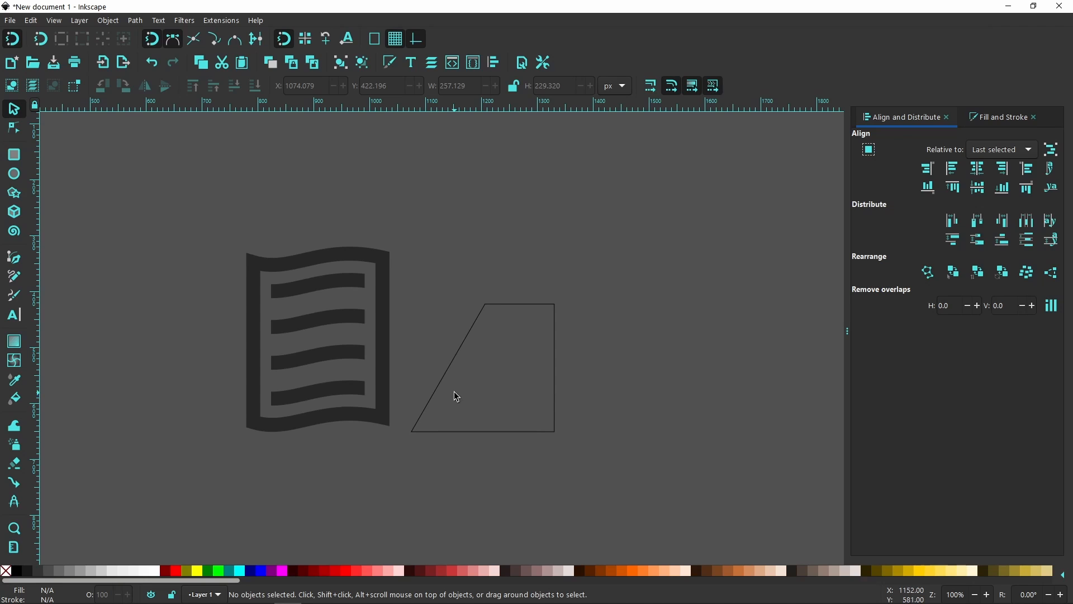
Step: Apply the Perspective extension to the document icon, using the trapezoid outline as the target shape
{"action": "left_click", "coordinate": [448, 369]}
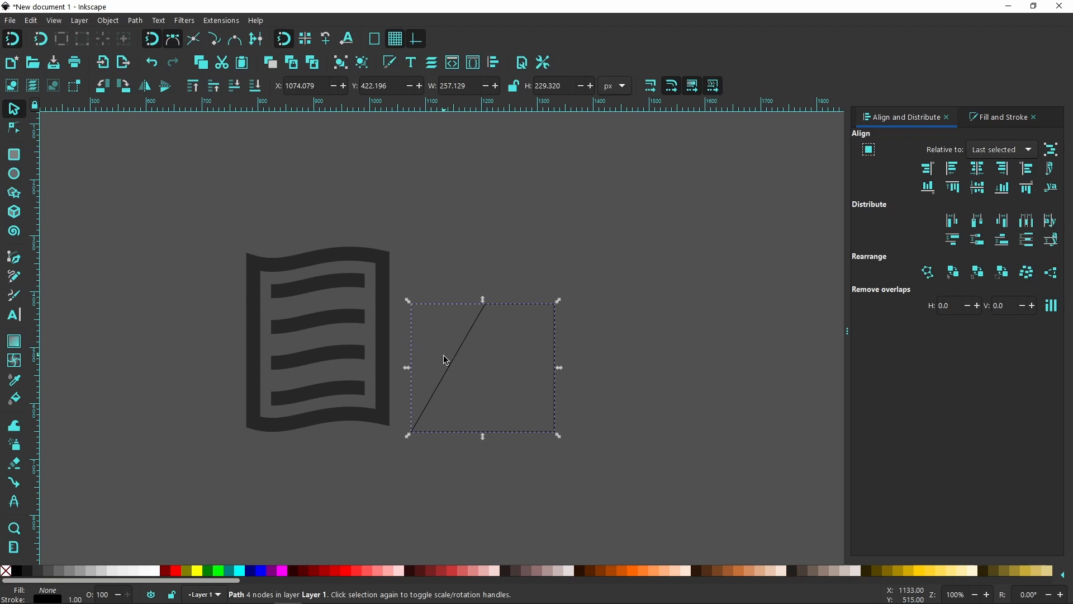
{"action": "left_click_drag", "start_coordinate": [445, 360], "coordinate": [405, 351]}
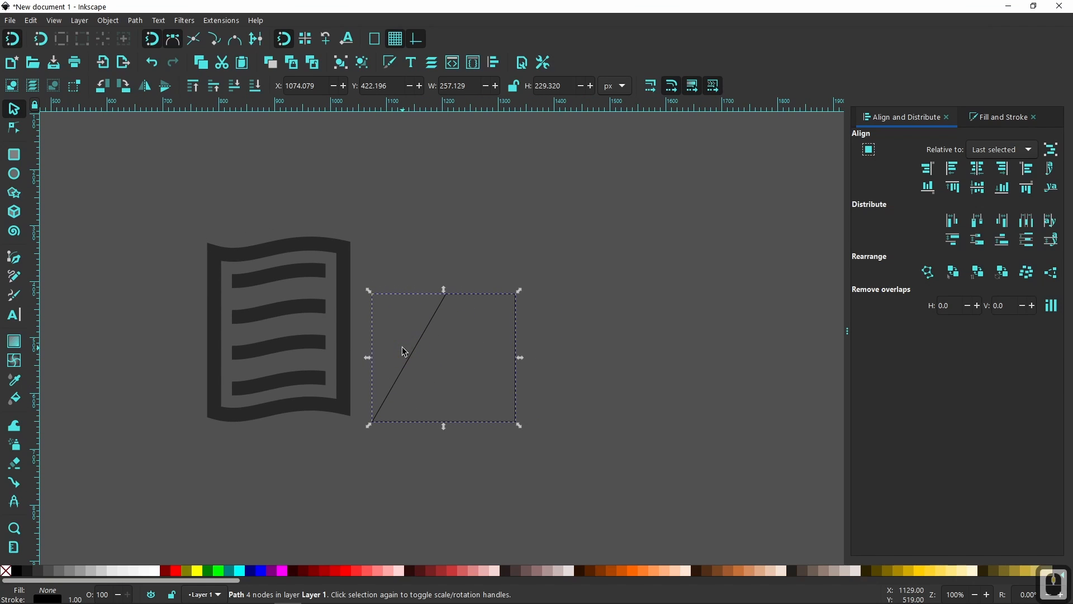
{"action": "left_click", "coordinate": [345, 314]}
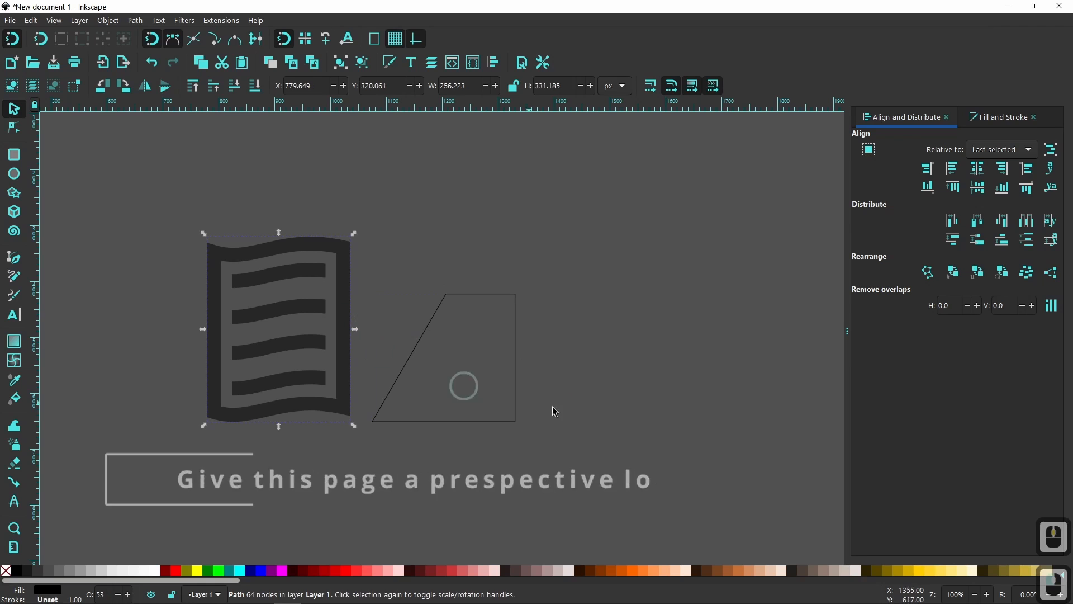
{"action": "key", "text": "shift"}
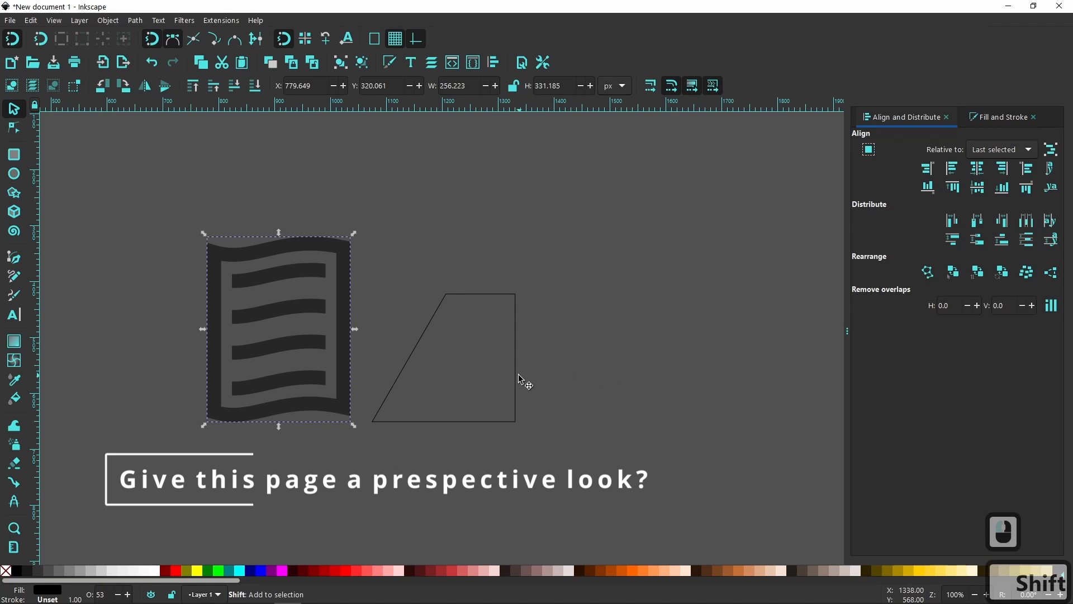
{"action": "left_click", "coordinate": [515, 381], "text": "shift"}
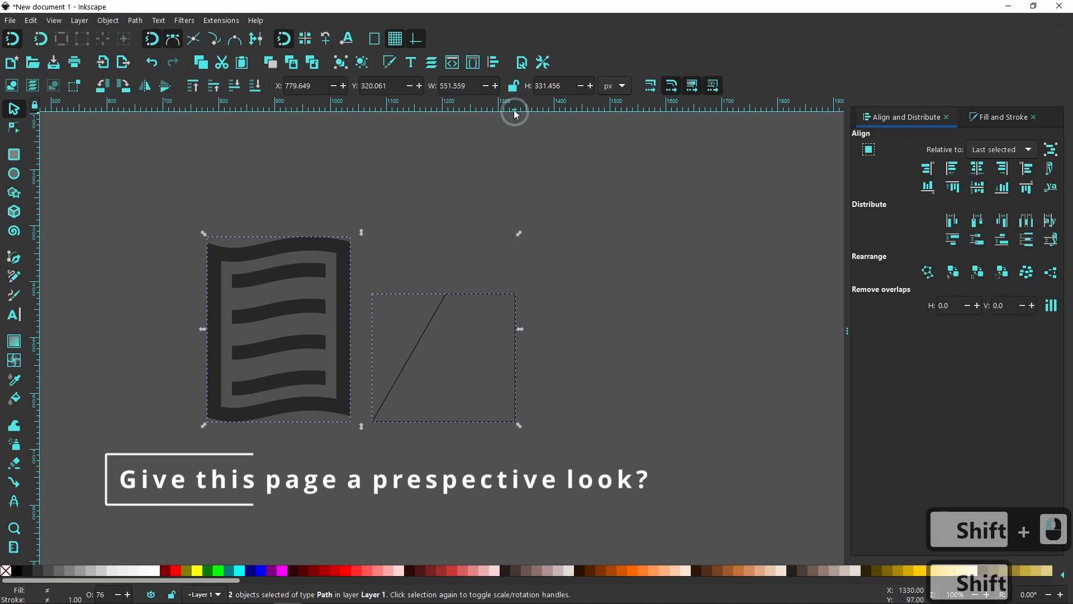
{"action": "left_click", "coordinate": [222, 20]}
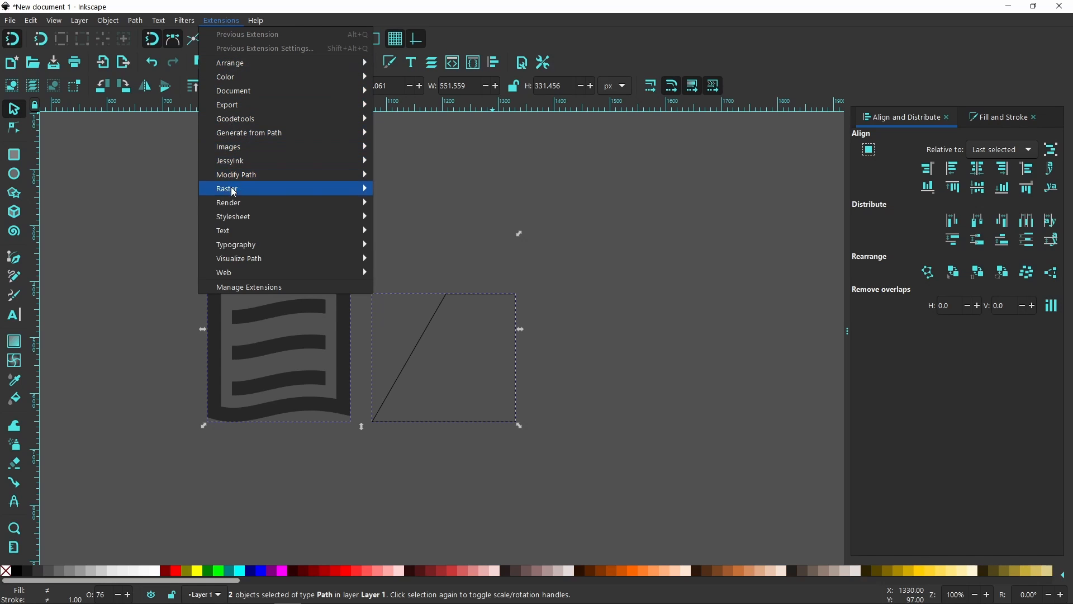
{"action": "mouse_move", "coordinate": [240, 179]}
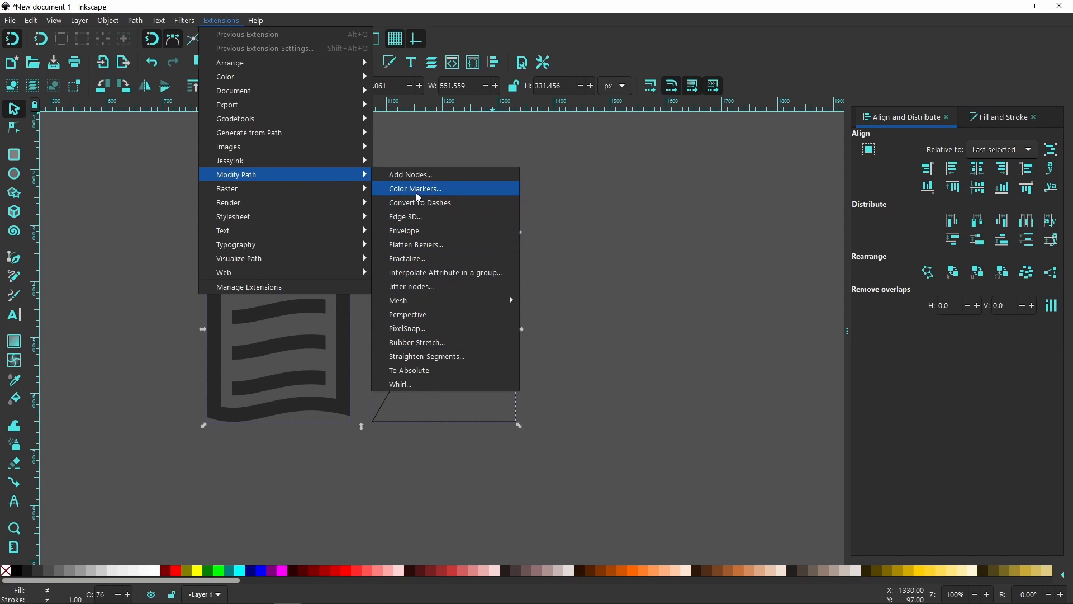
{"action": "left_click", "coordinate": [427, 317]}
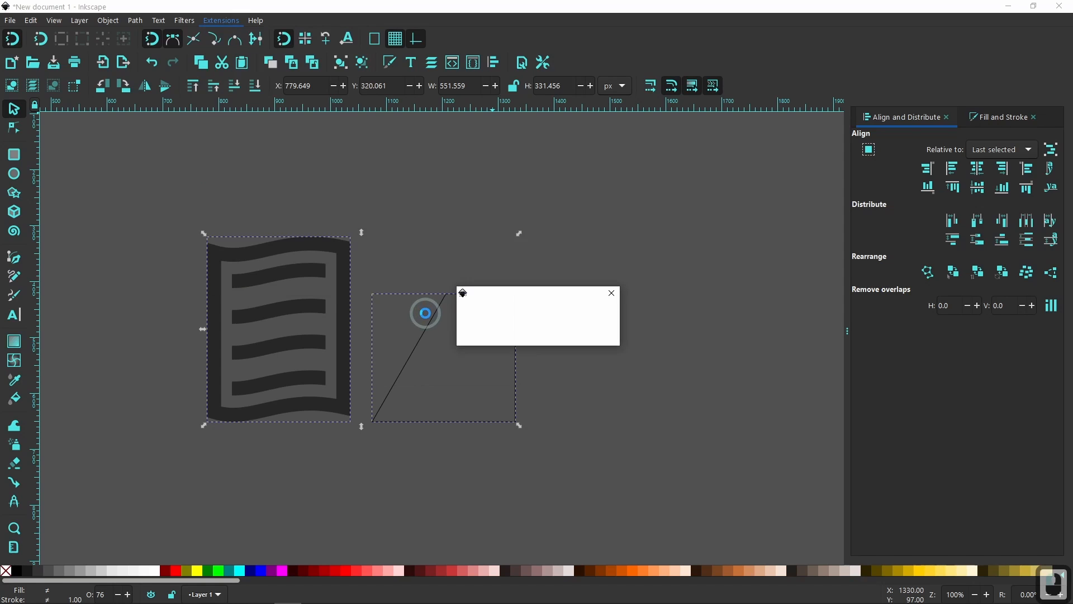
{"action": "left_click", "coordinate": [584, 355]}
Step: Move the perspective document icon about 290 px left and 4 px down off the trapezoid, and delete the trapezoid outline
{"action": "left_click", "coordinate": [476, 348]}
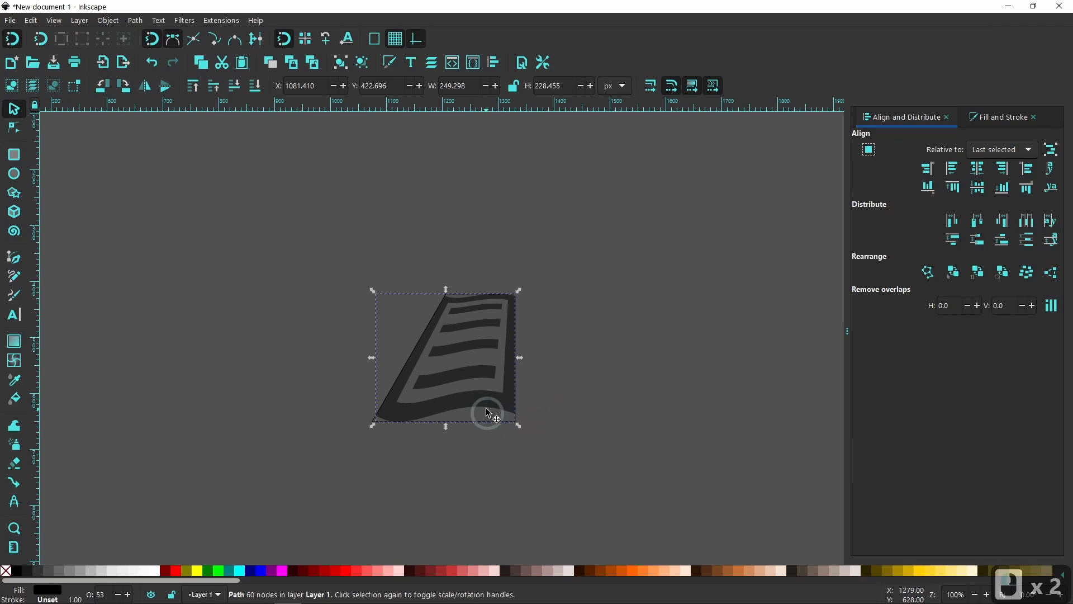
{"action": "left_click_drag", "start_coordinate": [475, 349], "coordinate": [313, 347]}
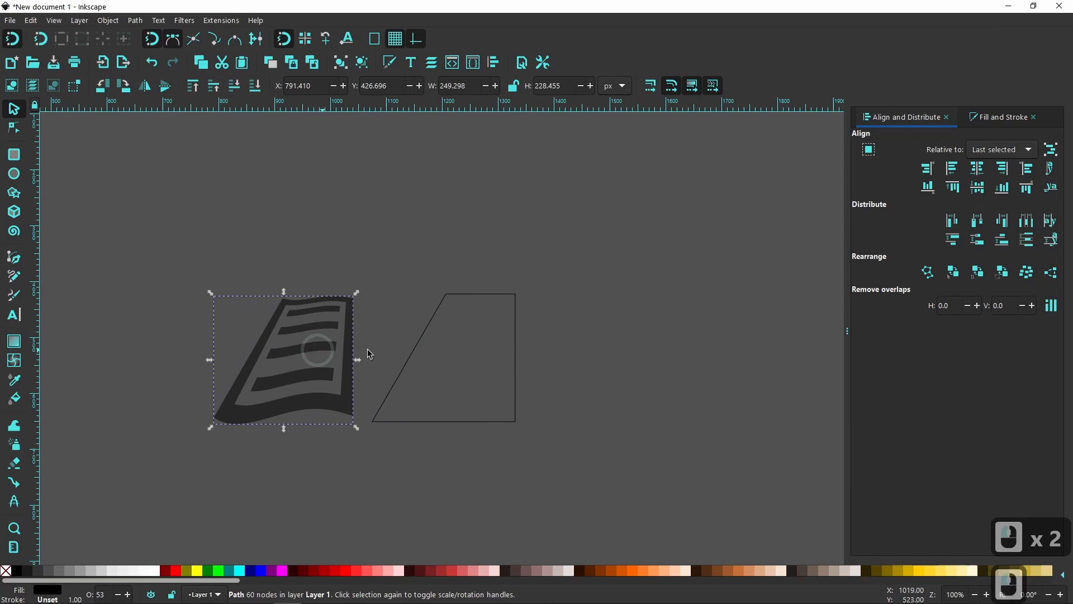
{"action": "left_click", "coordinate": [419, 338]}
{"action": "key", "text": "Delete"}
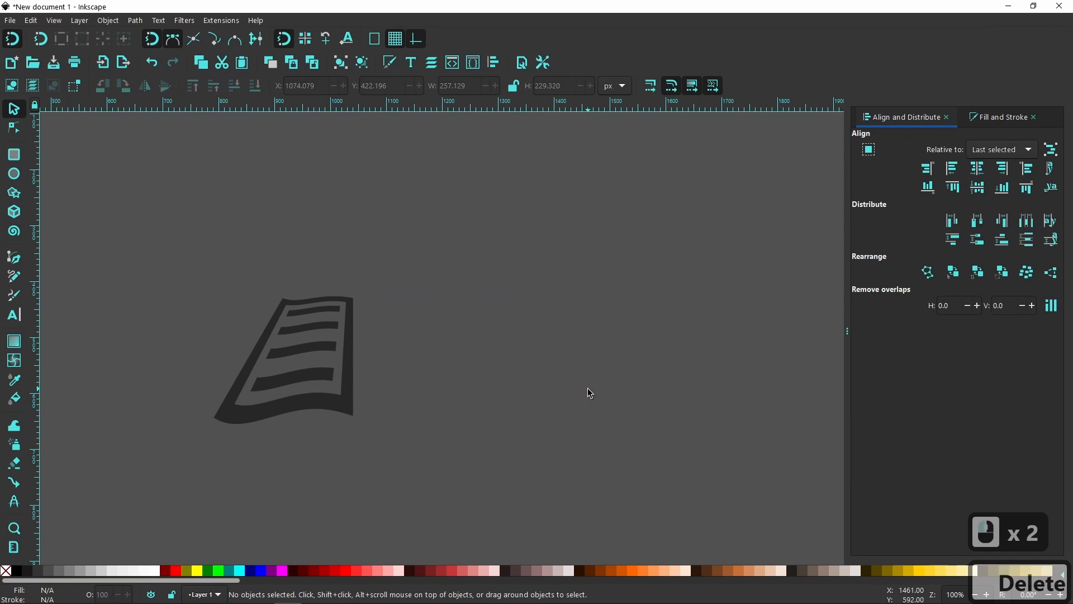
Step: Duplicate the perspective document icon in place
{"action": "left_click", "coordinate": [314, 353]}
{"action": "scroll", "coordinate": [316, 349], "scroll_direction": "up", "scroll_amount": 1}
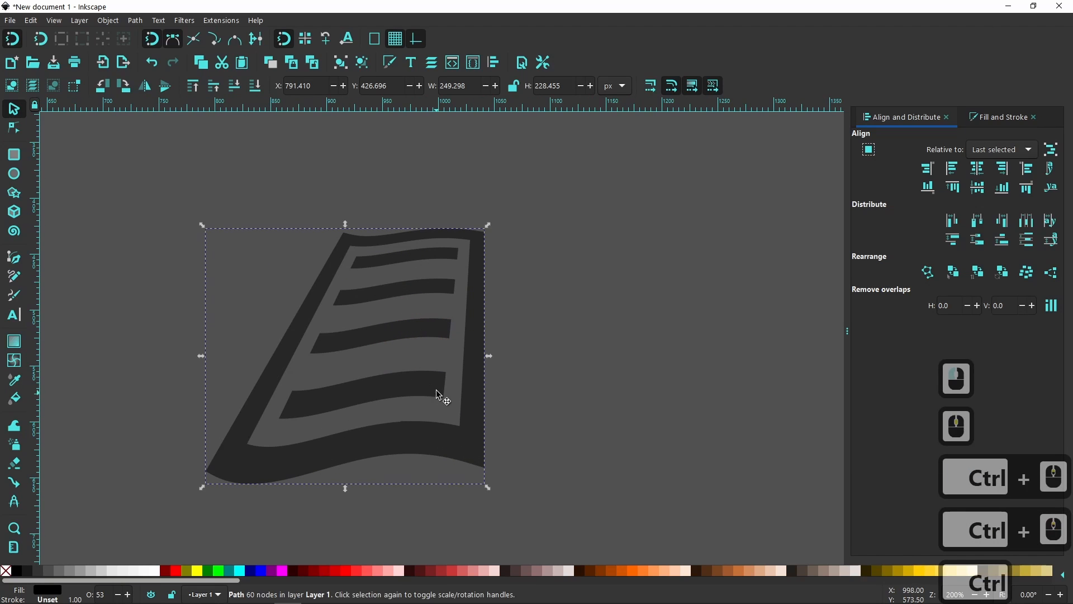
{"action": "scroll", "coordinate": [408, 370], "scroll_direction": "up", "scroll_amount": 2}
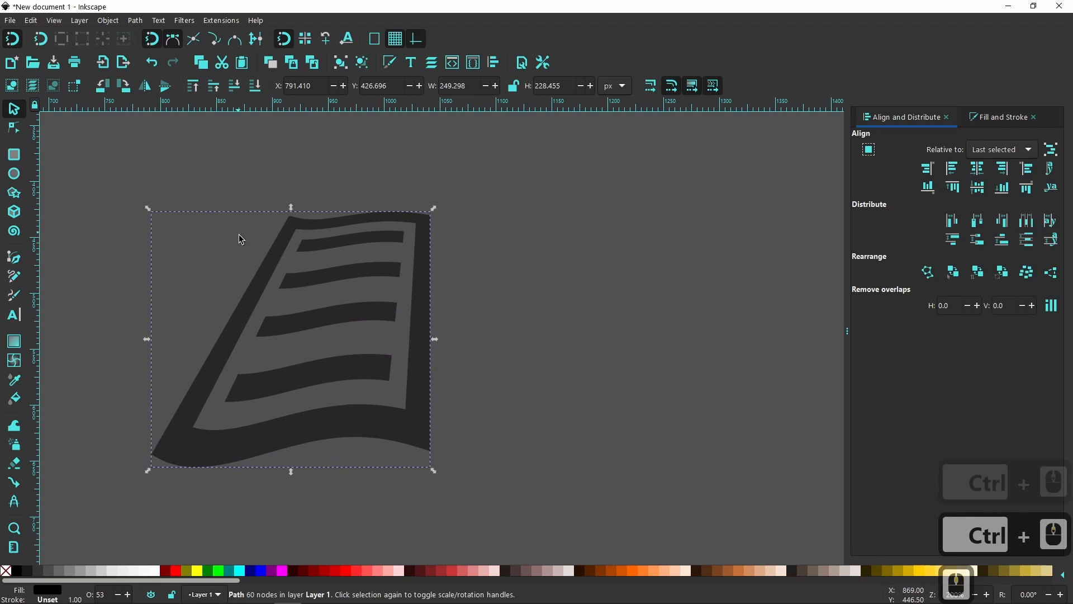
{"action": "right_click", "coordinate": [271, 269]}
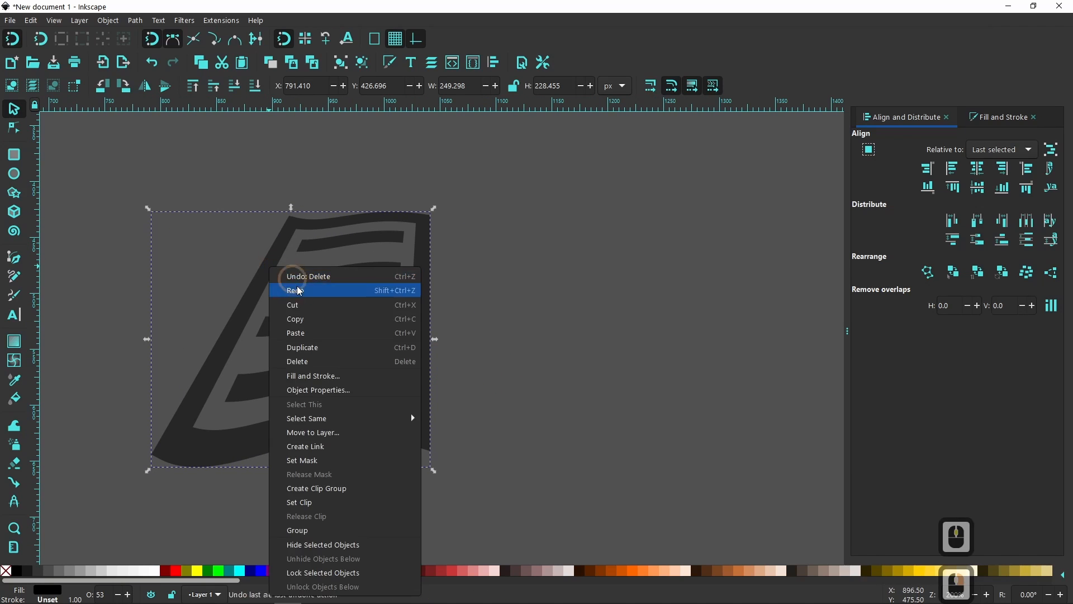
{"action": "left_click", "coordinate": [303, 347]}
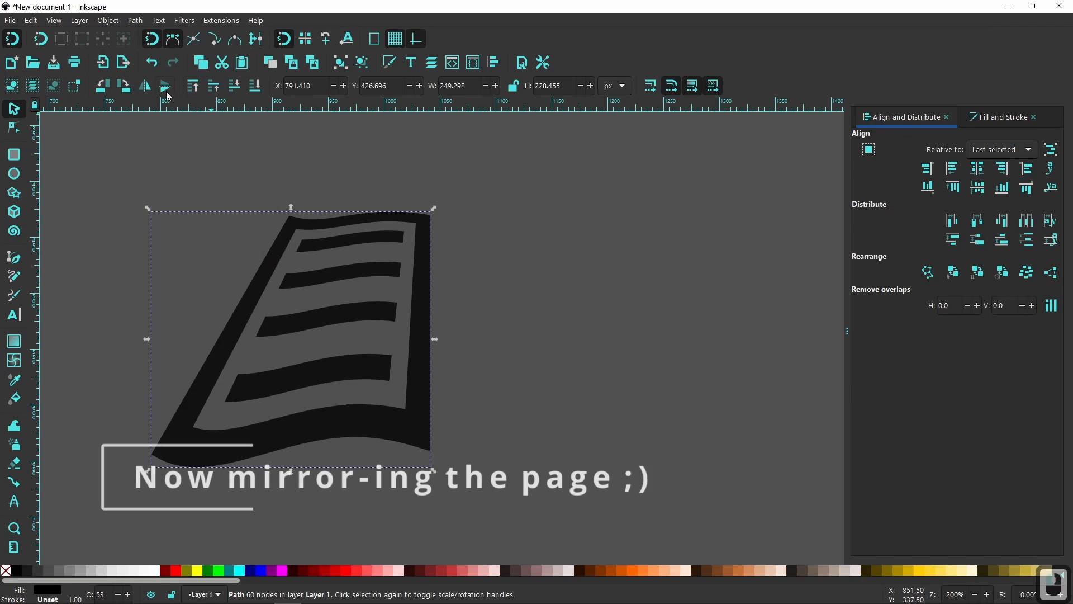
Step: Mirror the duplicated page horizontally and, with cusp-node snapping enabled, move it about 249 px right against the original page's inner edge
{"action": "left_click", "coordinate": [146, 87]}
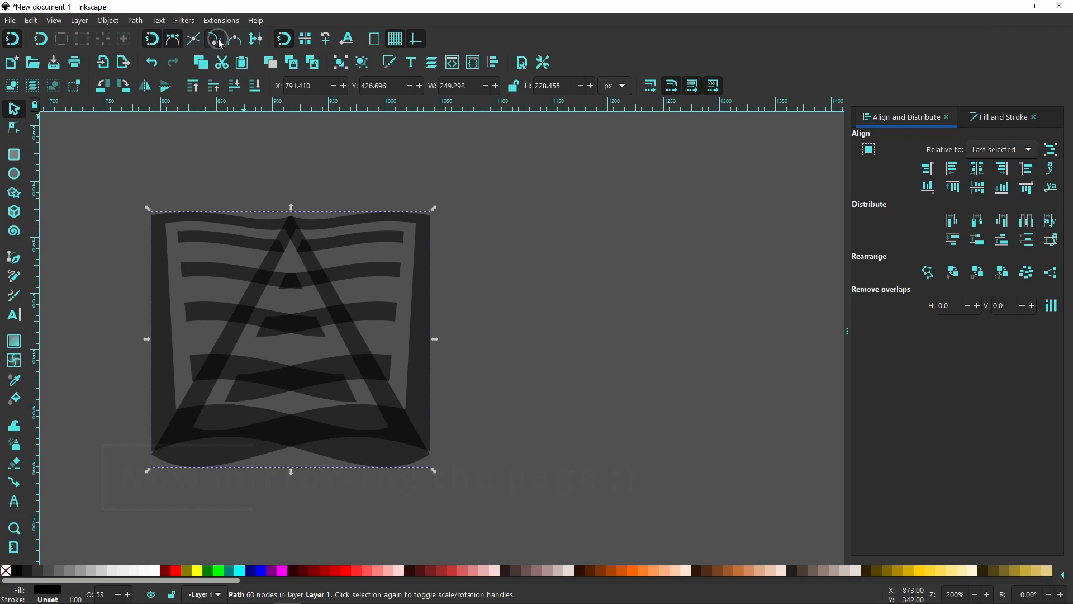
{"action": "left_click", "coordinate": [174, 41]}
{"action": "double_click", "coordinate": [164, 208]}
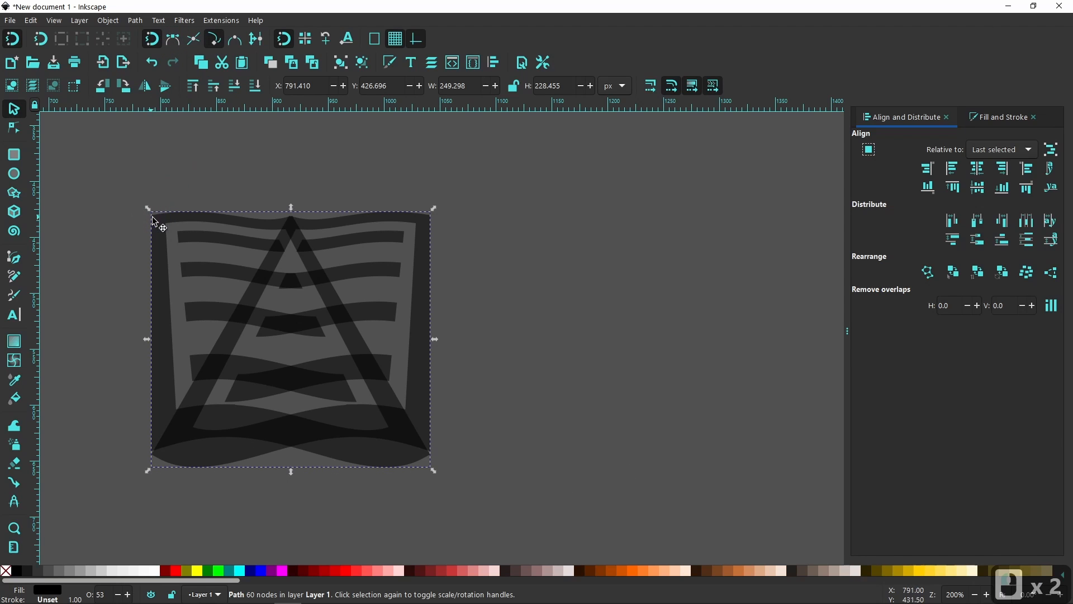
{"action": "left_click_drag", "start_coordinate": [151, 216], "coordinate": [443, 216]}
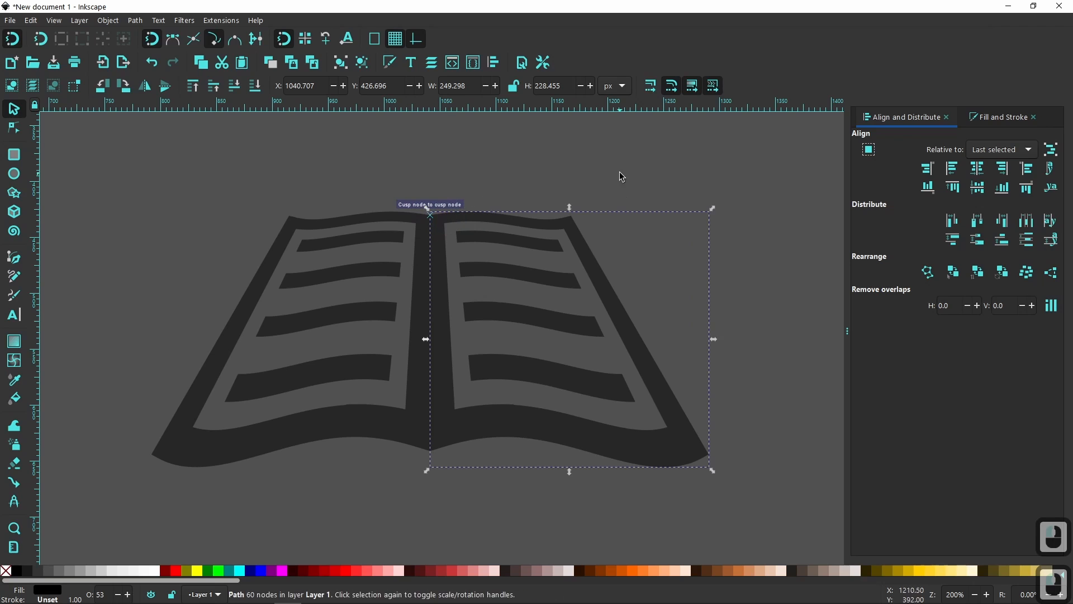
{"action": "left_click", "coordinate": [752, 304]}
{"action": "scroll", "coordinate": [449, 453], "scroll_direction": "up", "scroll_amount": 8}
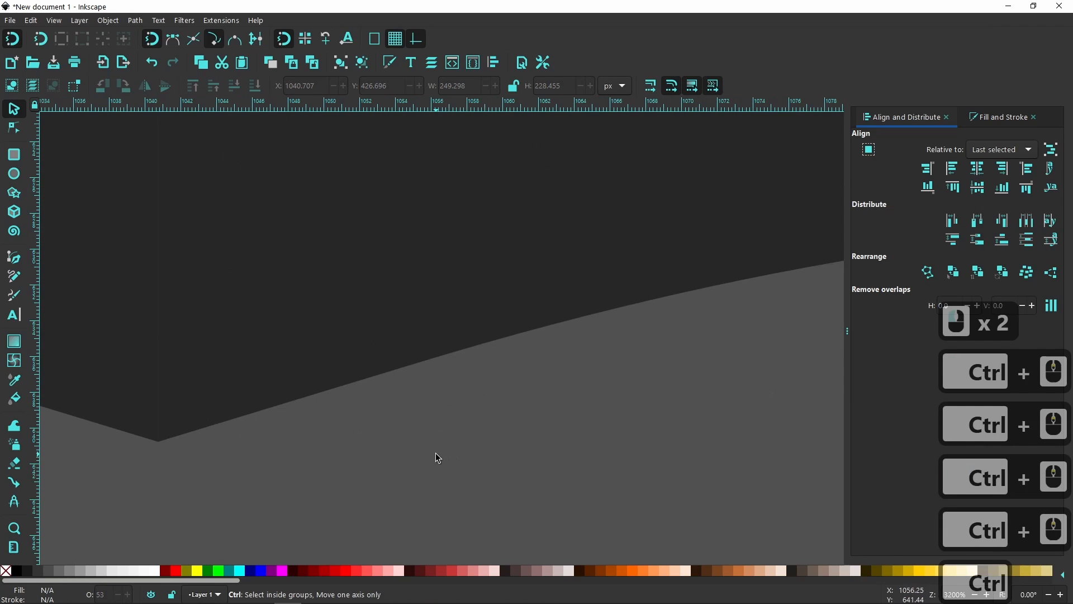
{"action": "scroll", "coordinate": [435, 455], "scroll_direction": "down", "scroll_amount": 8}
{"action": "left_click_drag", "start_coordinate": [460, 355], "coordinate": [443, 320]}
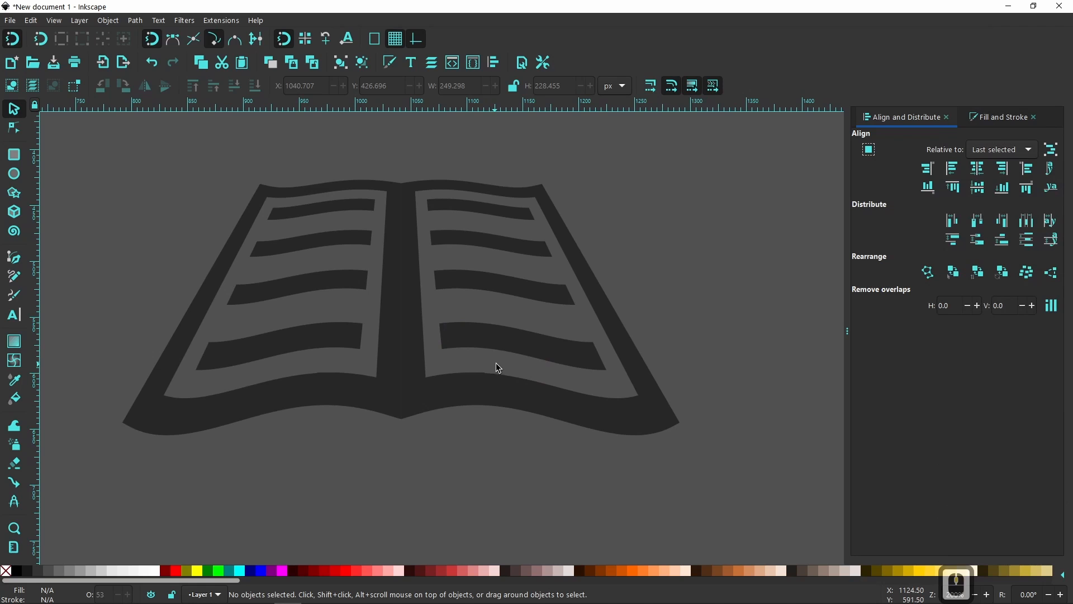
Step: Merge the two mirrored pages into one open-book path with Union
{"action": "left_click", "coordinate": [431, 403]}
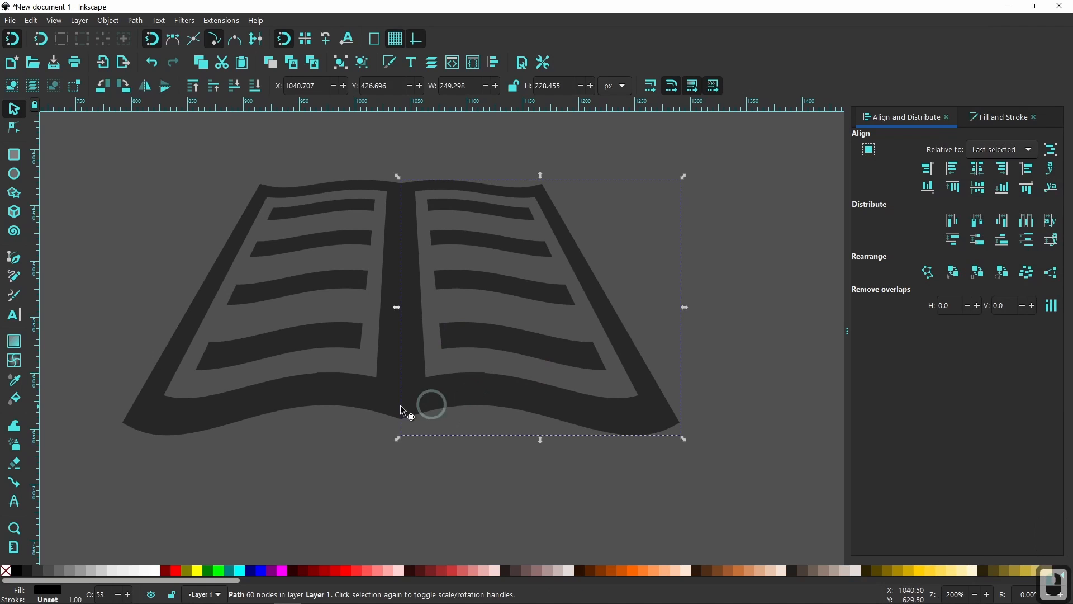
{"action": "left_click", "coordinate": [322, 396], "text": "shift"}
{"action": "left_click", "coordinate": [135, 20]}
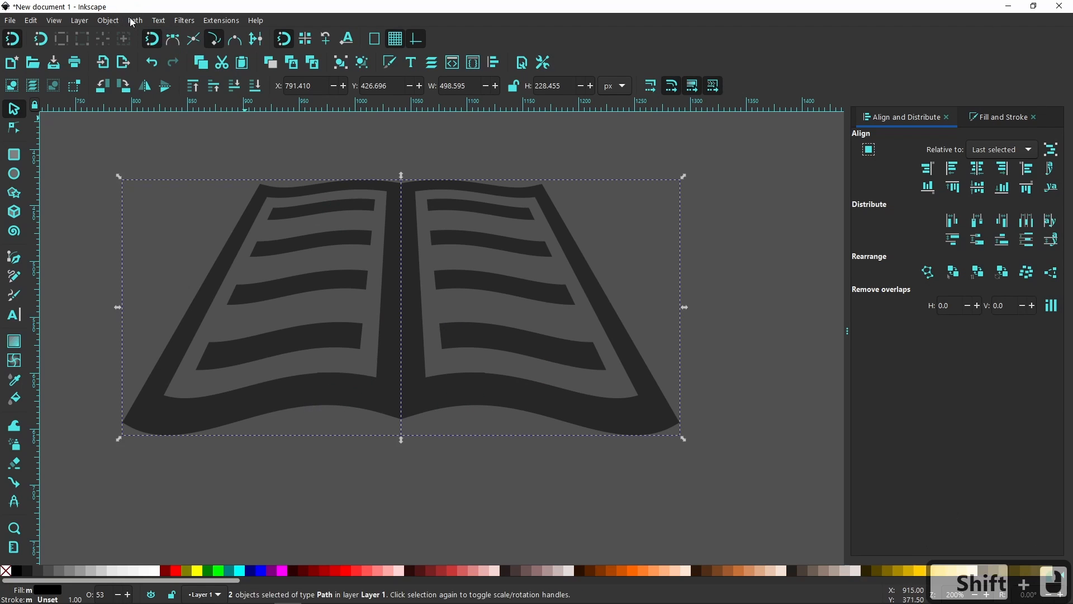
{"action": "left_click", "coordinate": [157, 56]}
{"action": "left_click", "coordinate": [551, 460]}
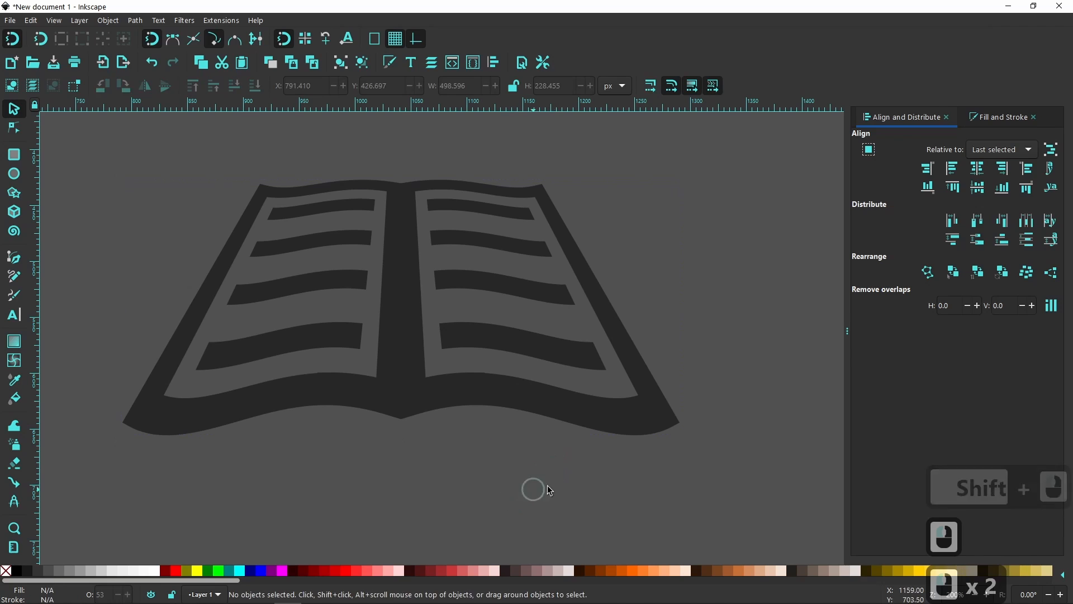
Step: Duplicate the open-book path in place and fill the copy red
{"action": "left_click", "coordinate": [422, 395]}
{"action": "right_click", "coordinate": [421, 395]}
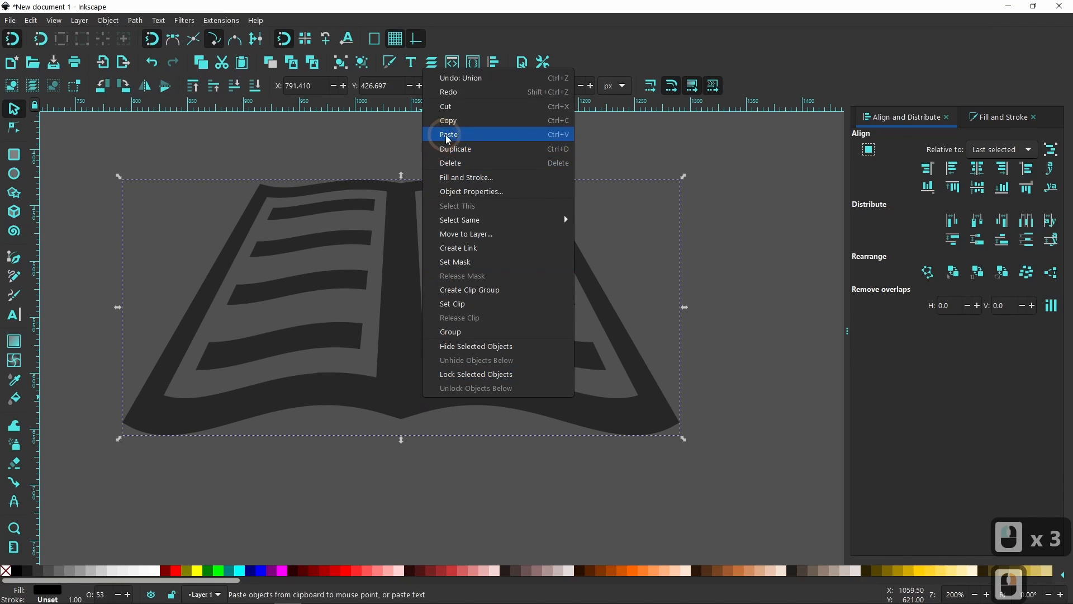
{"action": "left_click", "coordinate": [458, 151]}
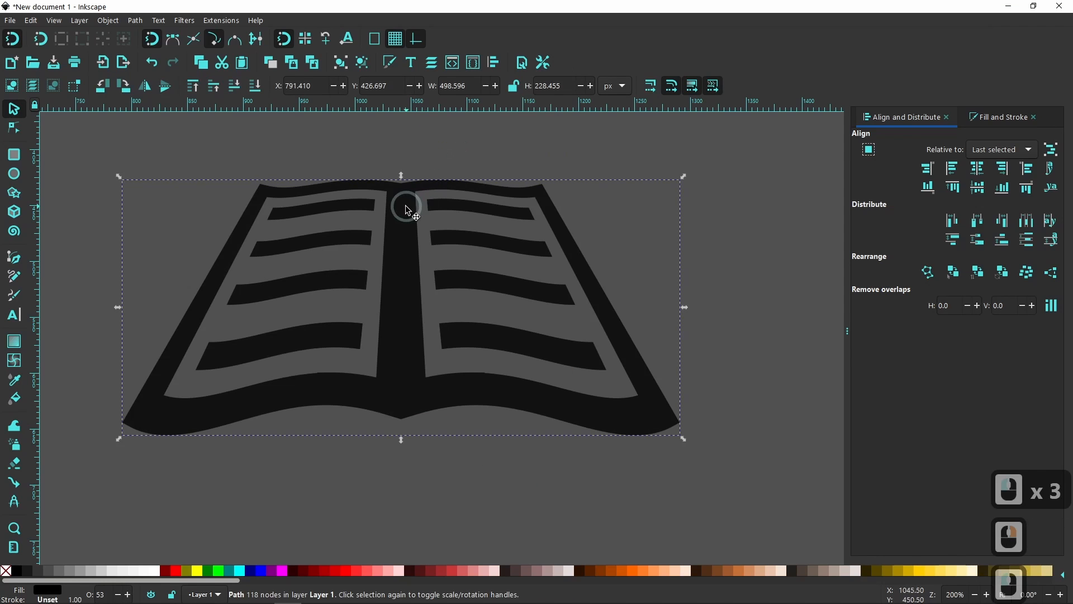
{"action": "left_click", "coordinate": [176, 572]}
Step: Move the red book copy about 46.5 px straight down and lower it behind the black book
{"action": "left_click_drag", "start_coordinate": [399, 254], "coordinate": [400, 307]}
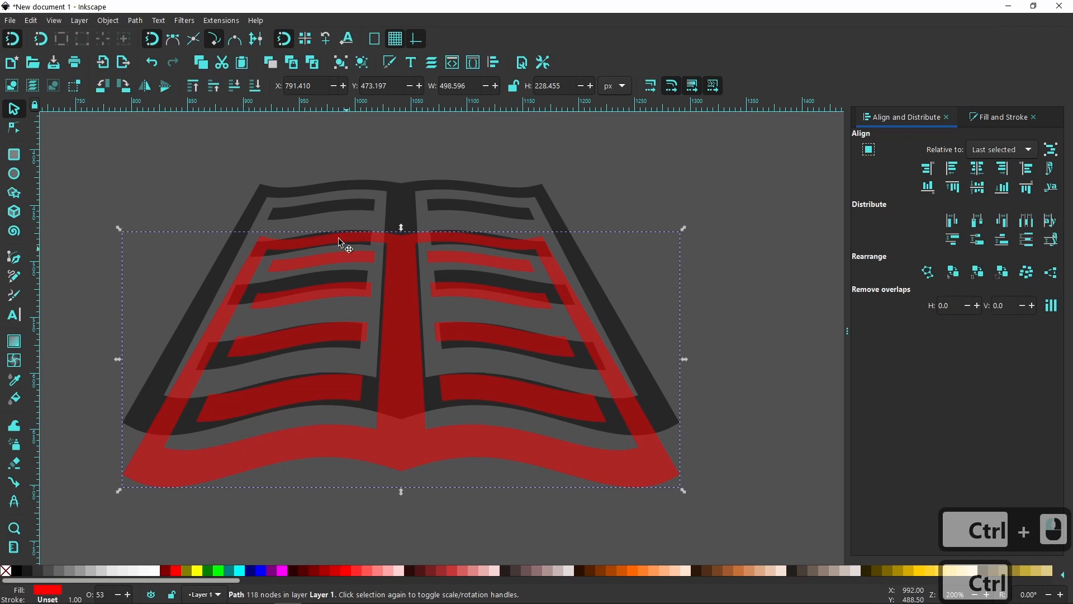
{"action": "left_click", "coordinate": [256, 87]}
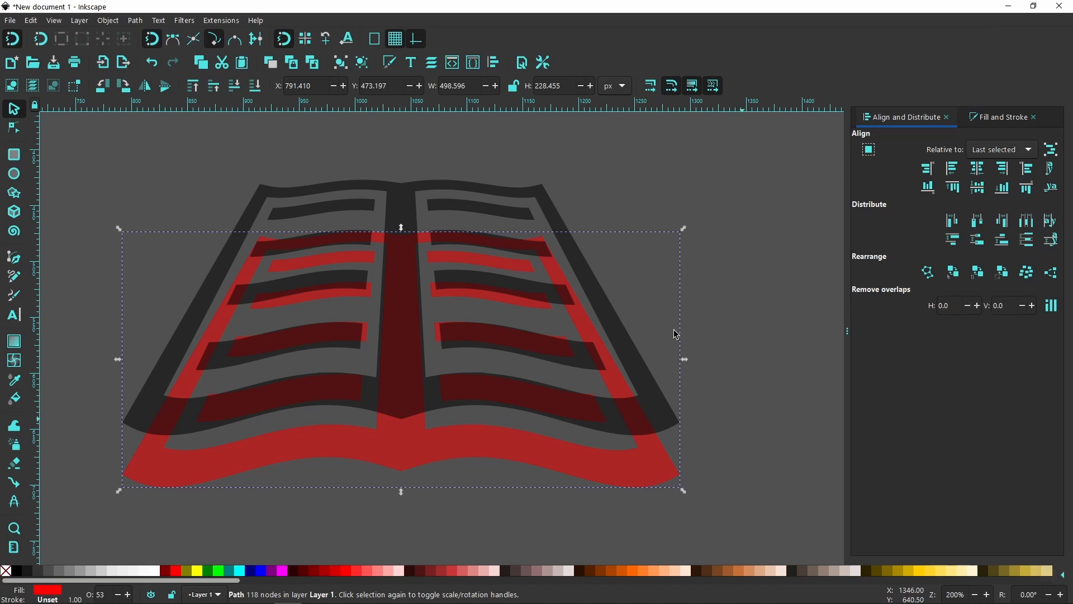
Step: Break apart the red book copy and unite all its pieces into one solid silhouette
{"action": "left_click", "coordinate": [138, 21]}
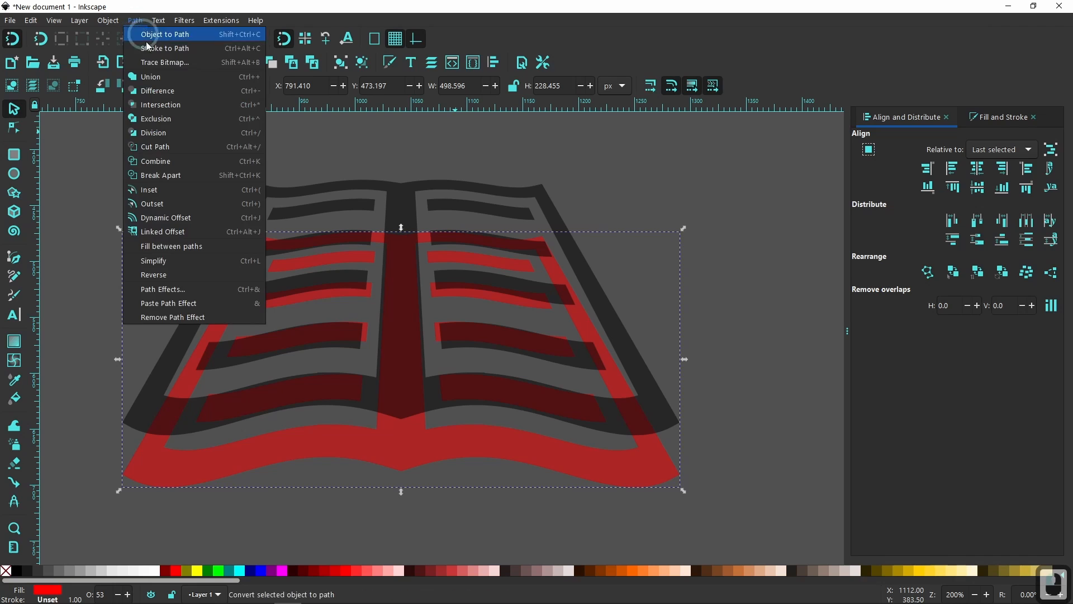
{"action": "left_click", "coordinate": [158, 175]}
{"action": "left_click", "coordinate": [362, 63]}
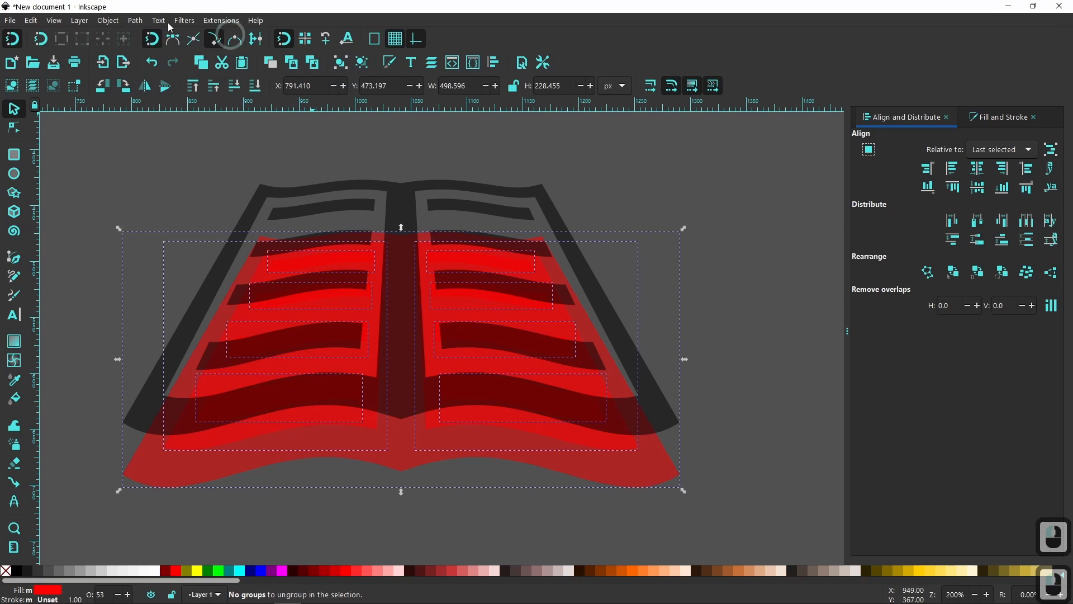
{"action": "left_click", "coordinate": [135, 21]}
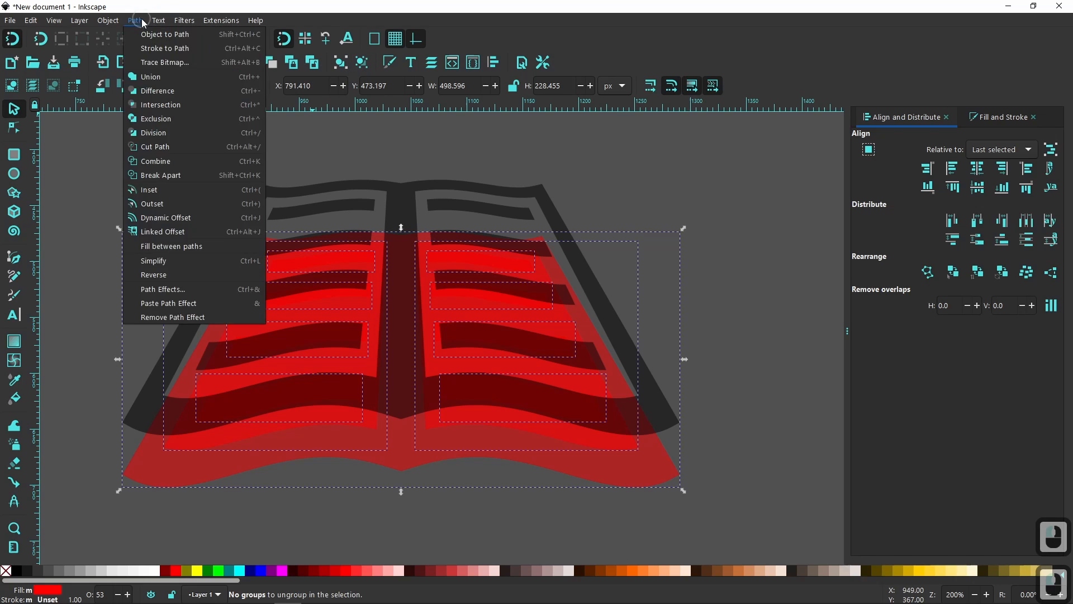
{"action": "left_click", "coordinate": [152, 76]}
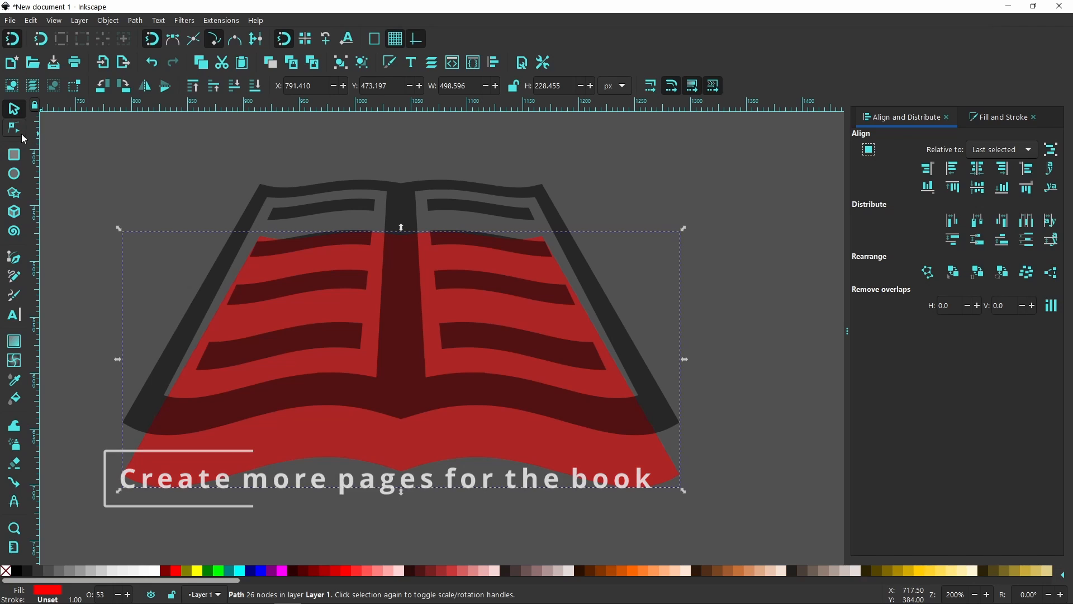
Step: Draw a closed six-point Bezier outline about 499 px wide and 47 px high, bridging the lower corners of the black and red books
{"action": "left_click", "coordinate": [14, 260]}
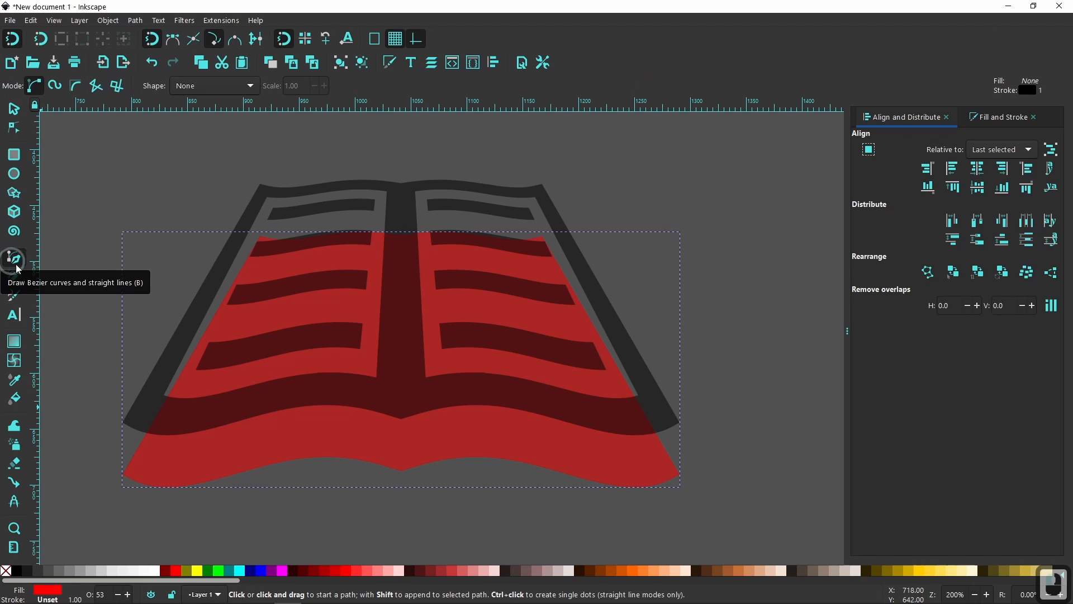
{"action": "left_click", "coordinate": [123, 474]}
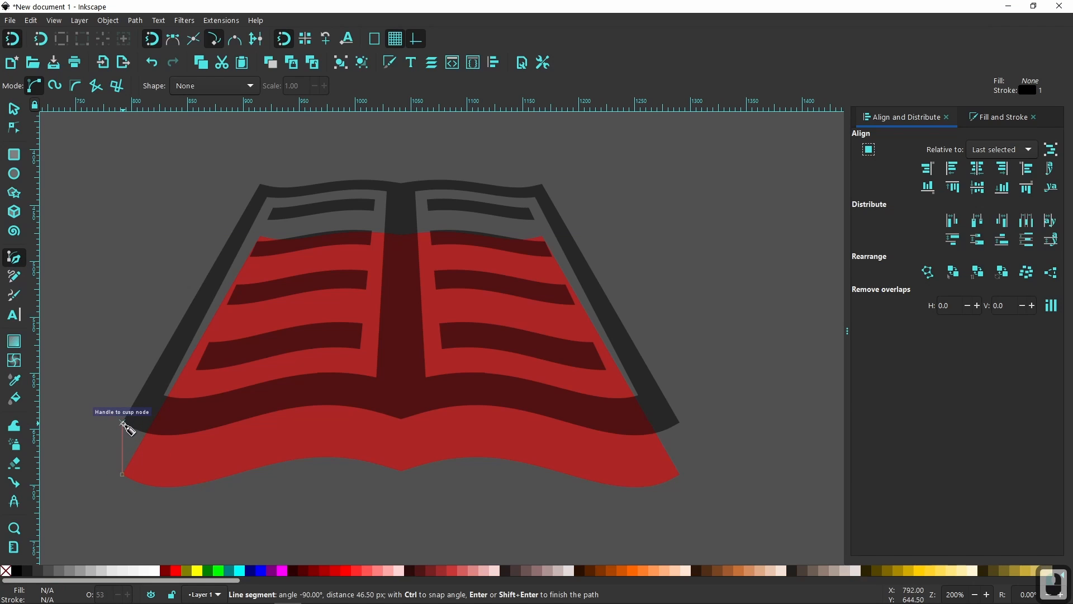
{"action": "left_click", "coordinate": [123, 424]}
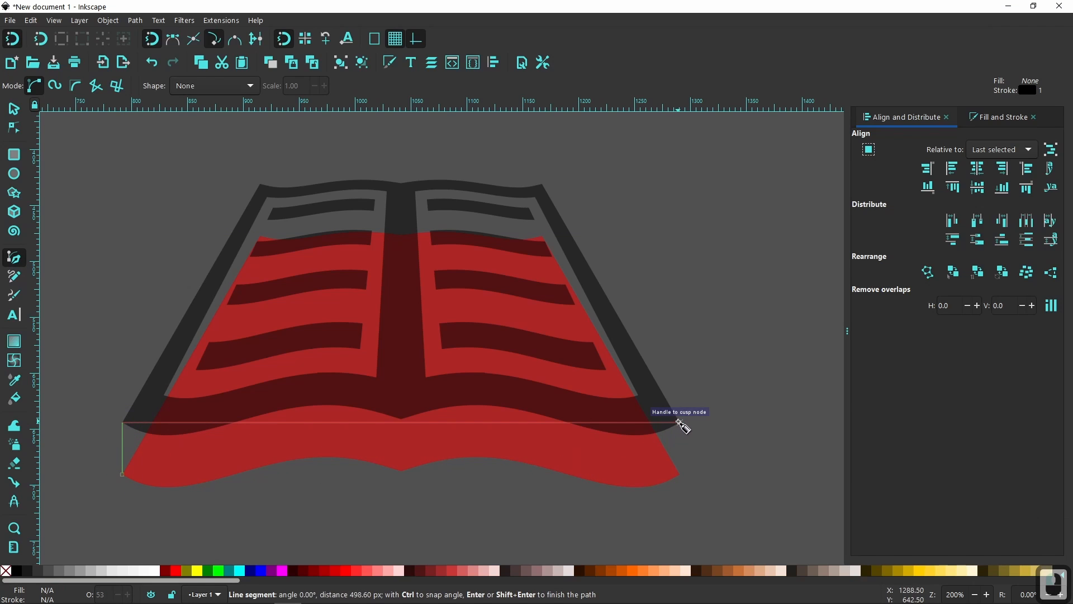
{"action": "left_click", "coordinate": [682, 426]}
{"action": "left_click", "coordinate": [681, 474]}
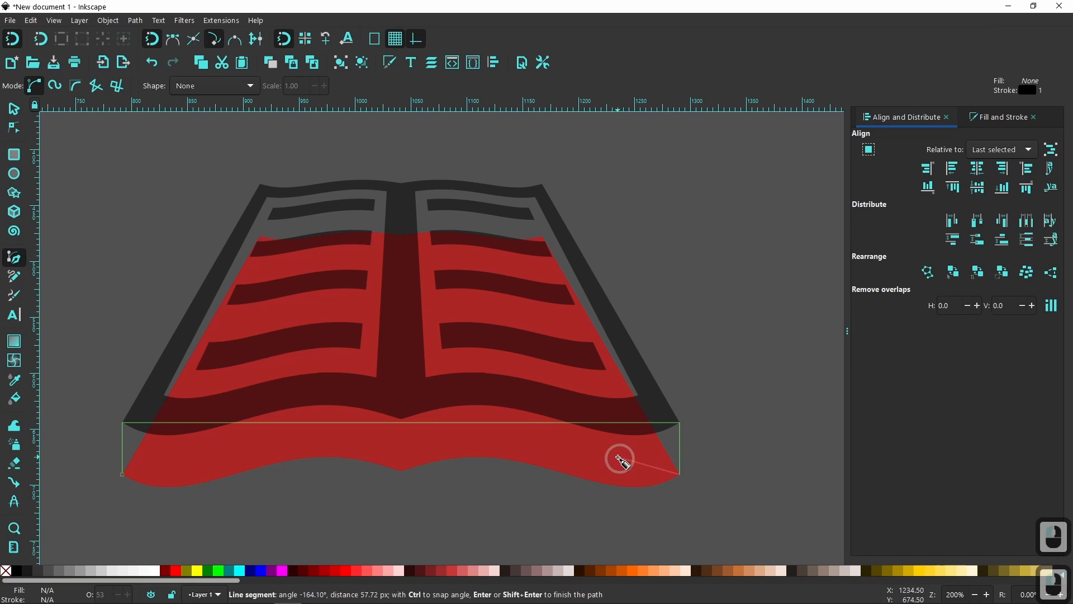
{"action": "left_click", "coordinate": [614, 451]}
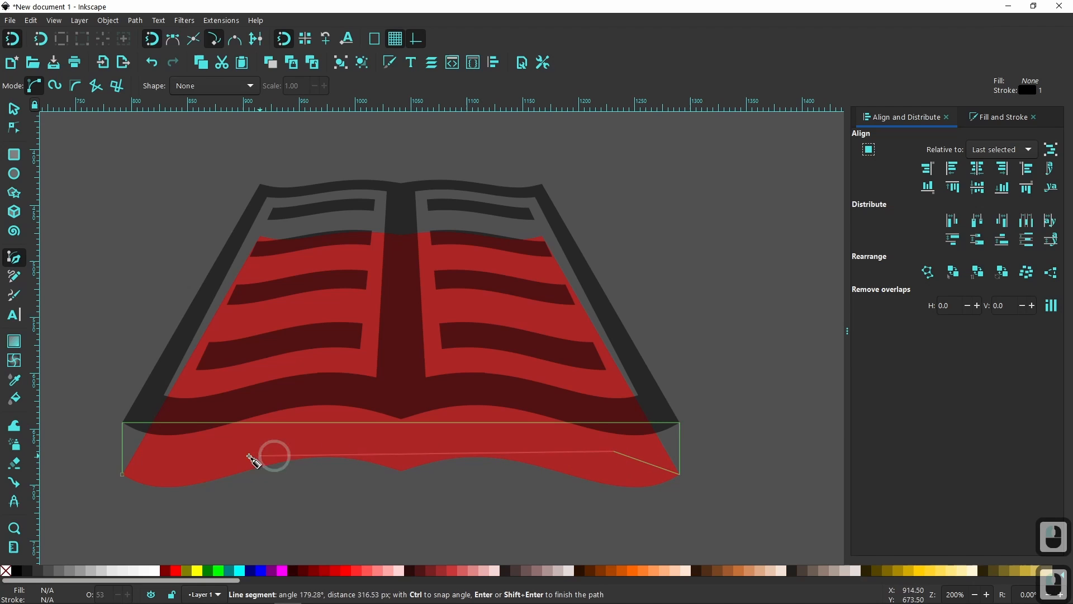
{"action": "left_click", "coordinate": [153, 451], "text": "ctrl"}
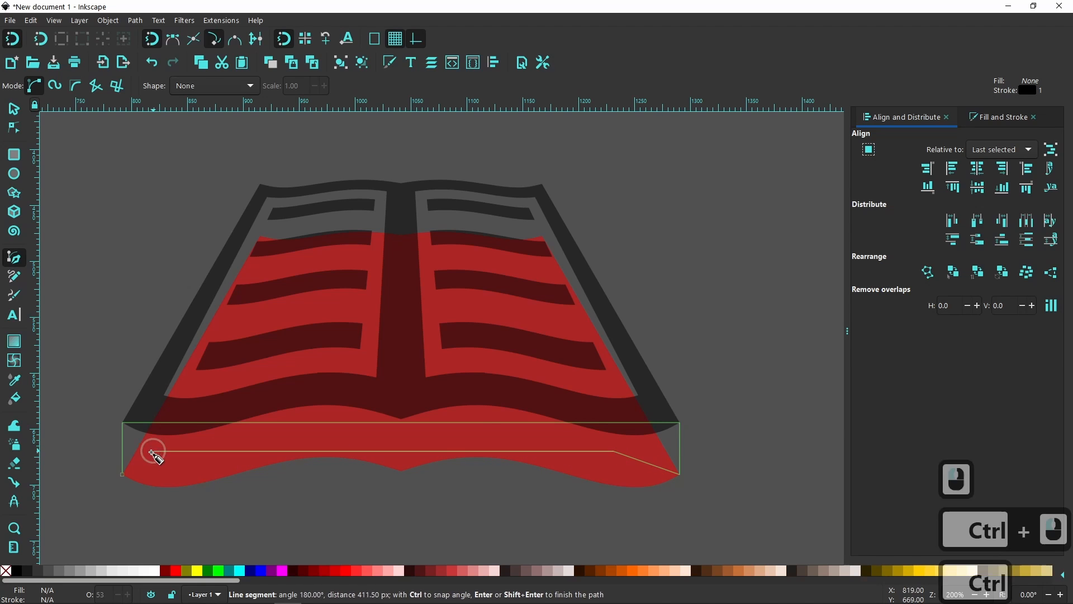
{"action": "left_click", "coordinate": [122, 475]}
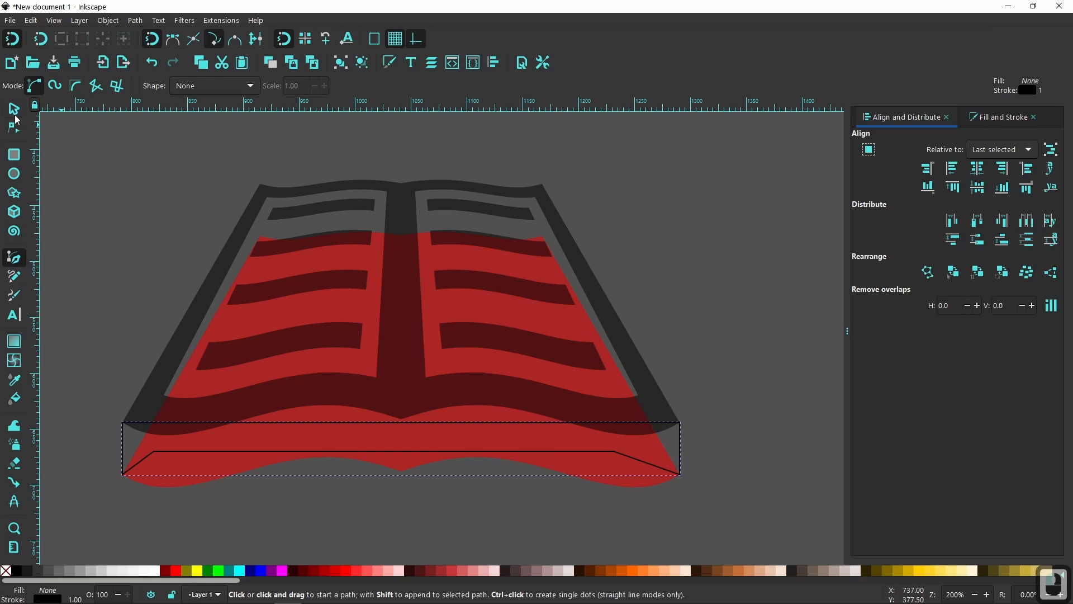
Step: Unite the closed outline with the red silhouette to square off the book's side edges
{"action": "left_click", "coordinate": [15, 114]}
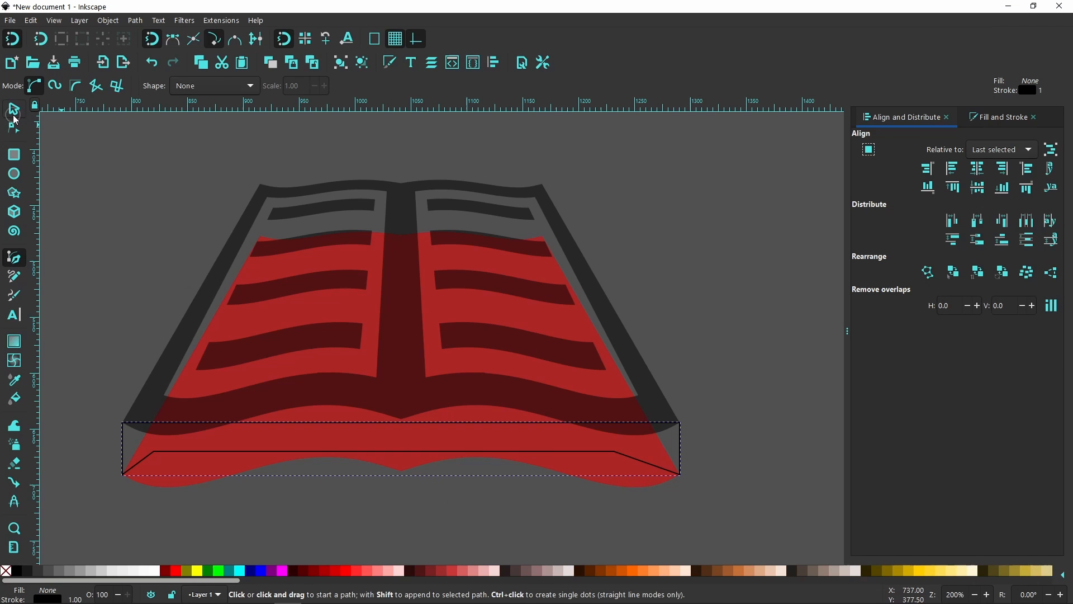
{"action": "left_click", "coordinate": [623, 482], "text": "shift"}
{"action": "left_click", "coordinate": [135, 21]}
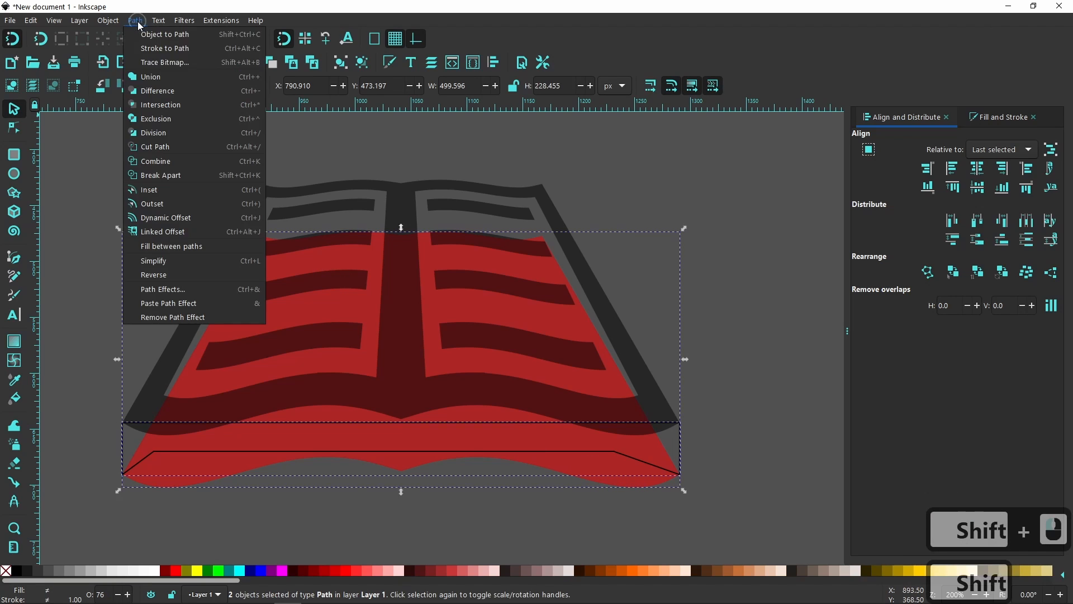
{"action": "left_click", "coordinate": [192, 91]}
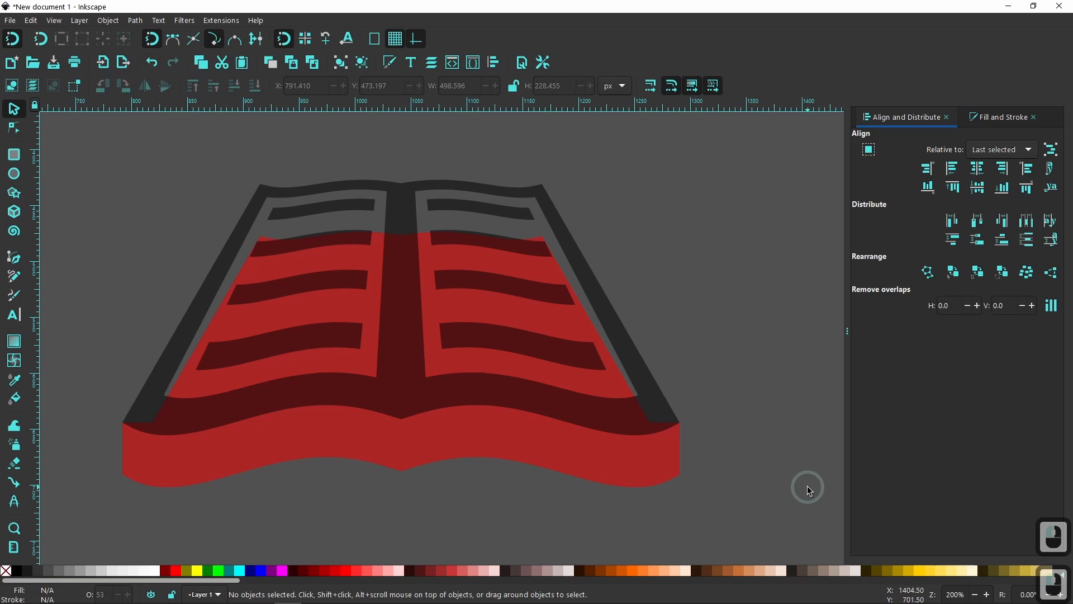
Step: Duplicate the black open-book path in place
{"action": "left_click_drag", "start_coordinate": [504, 376], "coordinate": [541, 386]}
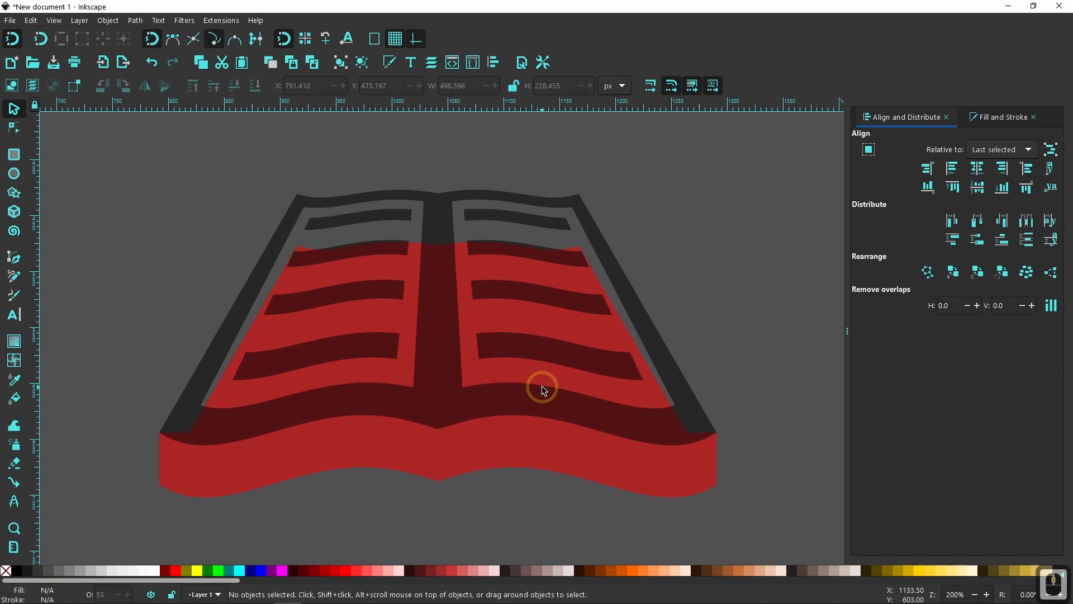
{"action": "left_click", "coordinate": [582, 208]}
{"action": "right_click", "coordinate": [575, 211]}
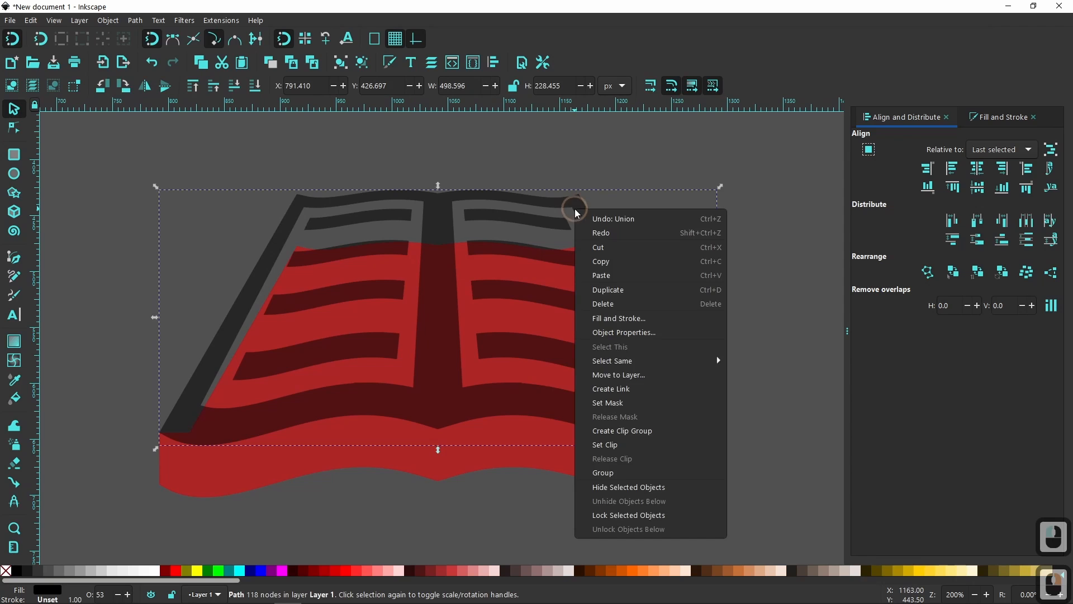
{"action": "left_click", "coordinate": [606, 295]}
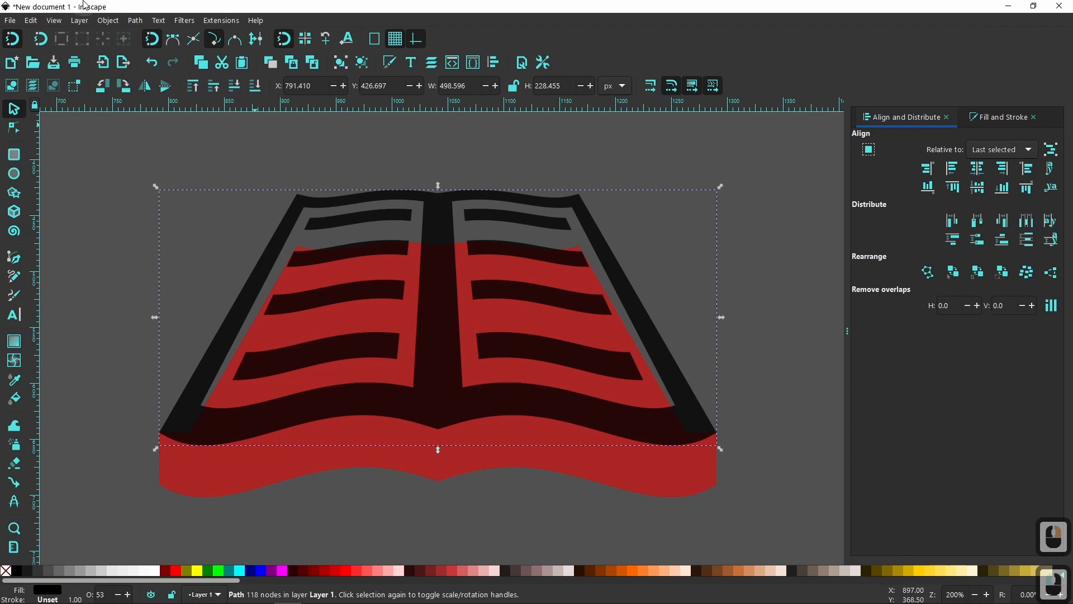
Step: Break apart the duplicated black book and unite its pieces into one solid silhouette
{"action": "left_click", "coordinate": [136, 20]}
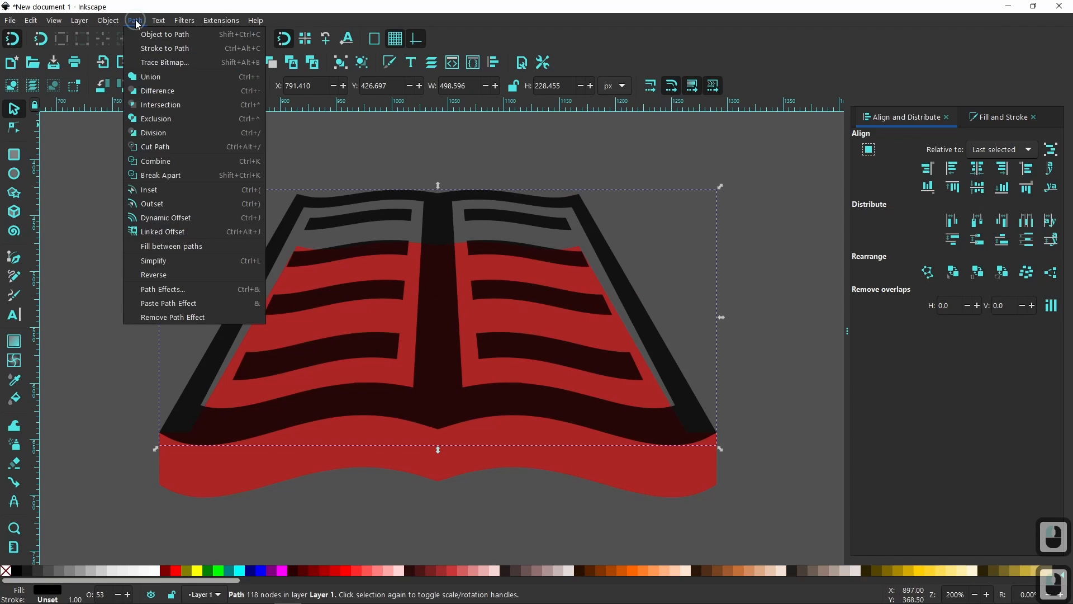
{"action": "left_click", "coordinate": [165, 174]}
{"action": "left_click", "coordinate": [362, 62]}
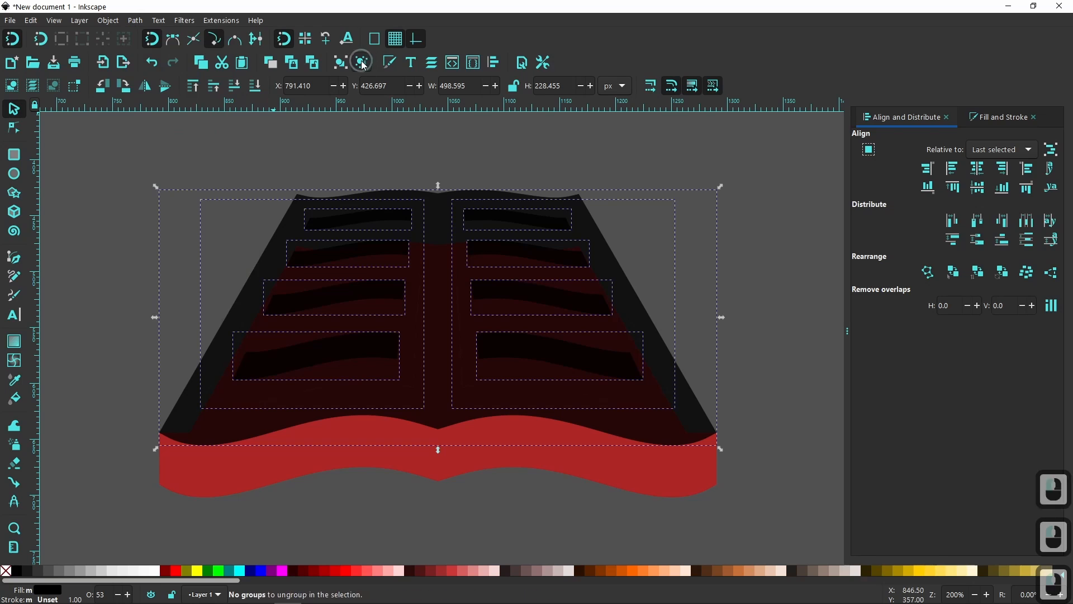
{"action": "left_click", "coordinate": [346, 63]}
{"action": "left_click", "coordinate": [134, 22]}
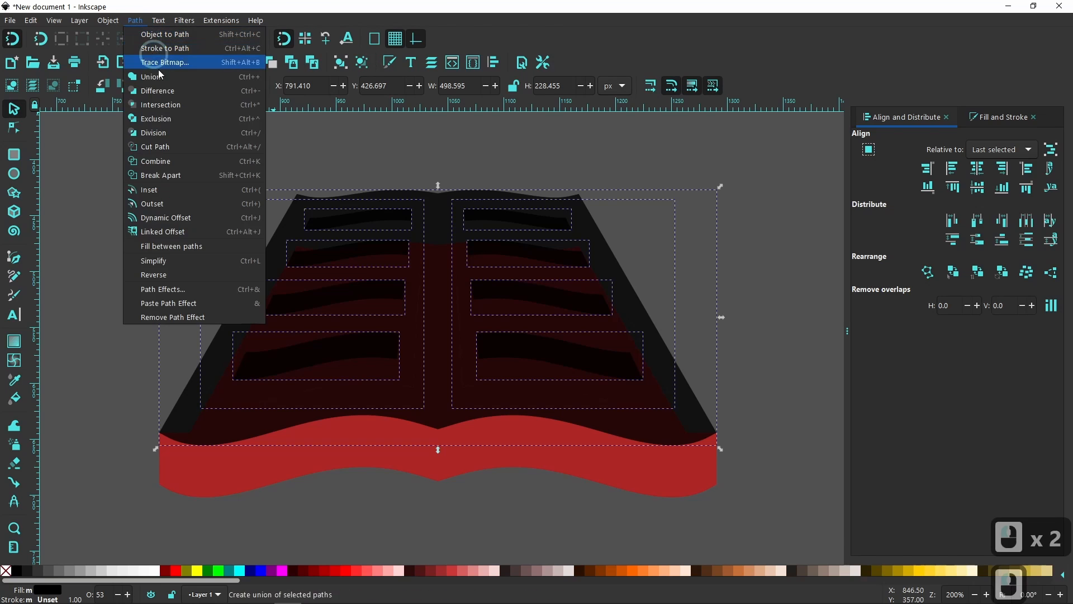
{"action": "left_click", "coordinate": [151, 79]}
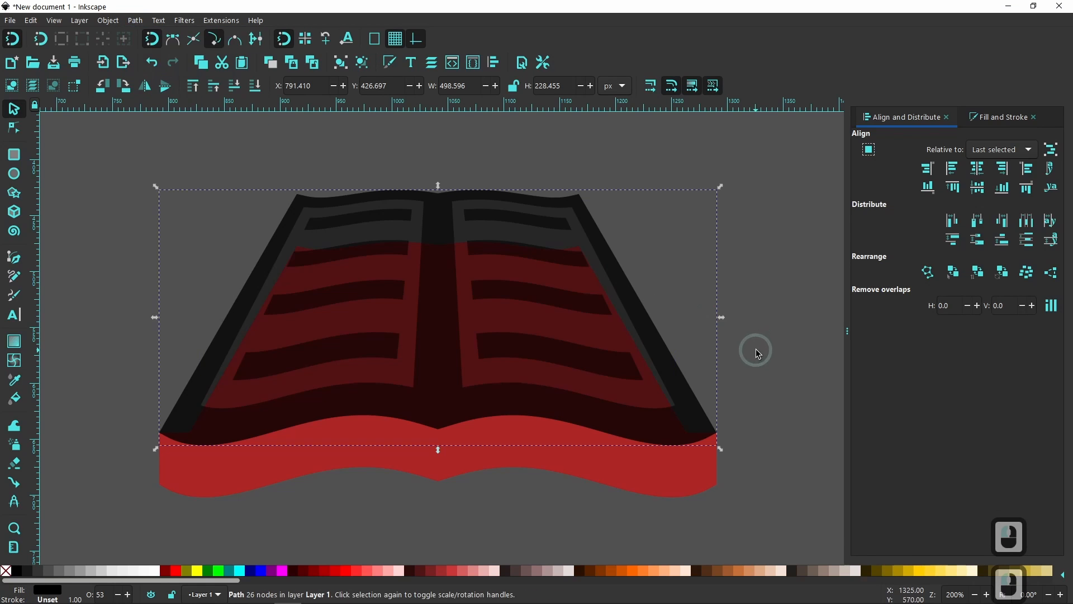
Step: Subtract the solid black silhouette from the red shape with Difference and select the remaining red strip
{"action": "left_click", "coordinate": [683, 492], "text": "shift"}
{"action": "left_click", "coordinate": [135, 22]}
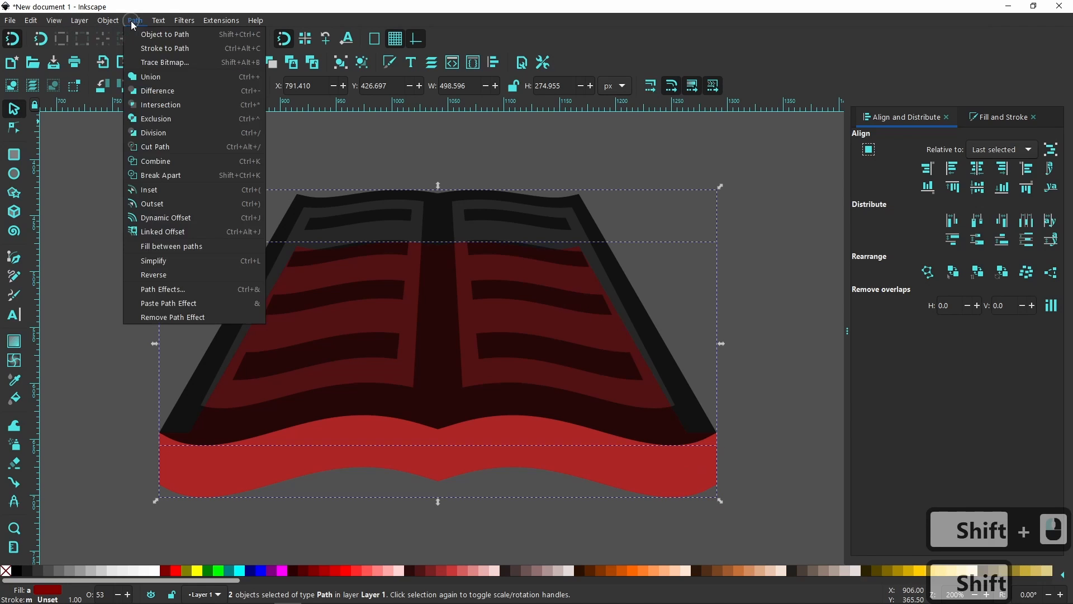
{"action": "left_click", "coordinate": [157, 89]}
{"action": "left_click", "coordinate": [671, 462]}
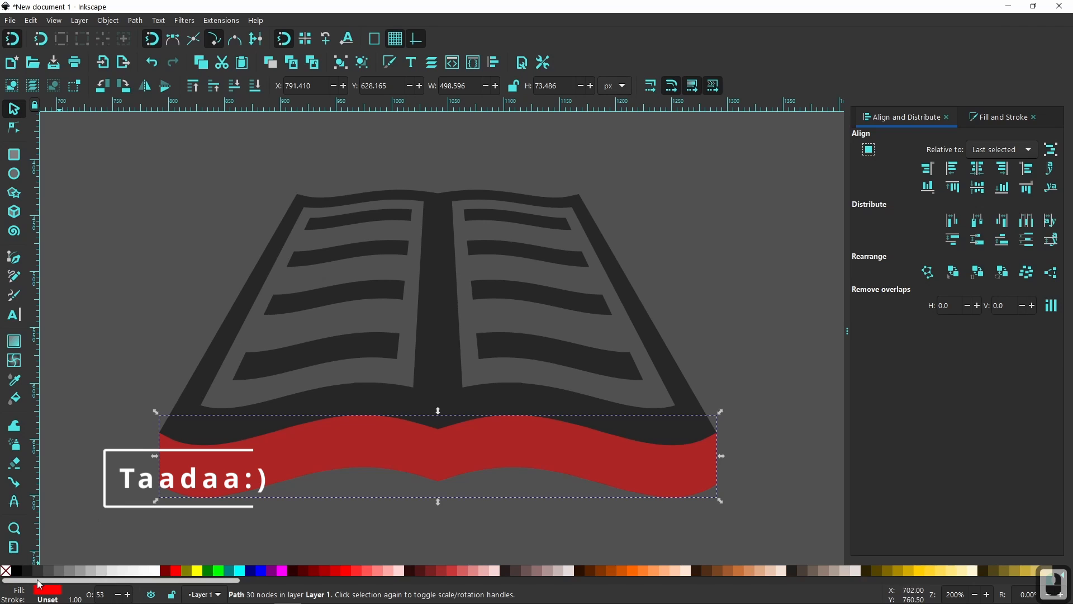
Step: Fill the red page-thickness strip with black and unite it with the open book into one path
{"action": "left_click", "coordinate": [17, 570]}
{"action": "left_click", "coordinate": [755, 550]}
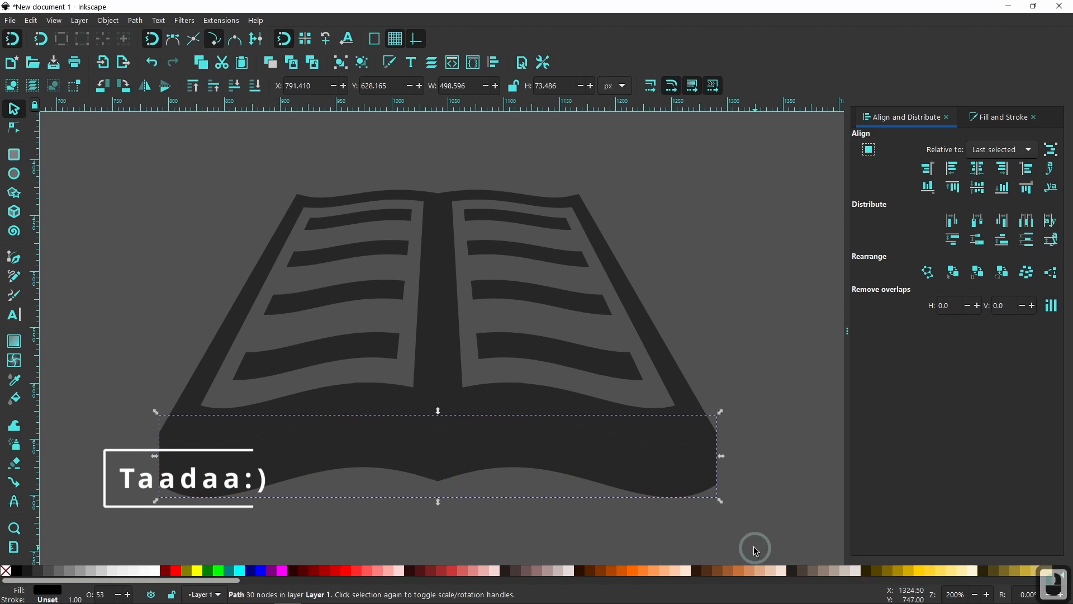
{"action": "left_click", "coordinate": [756, 535]}
{"action": "left_click_drag", "start_coordinate": [766, 537], "coordinate": [126, 154]}
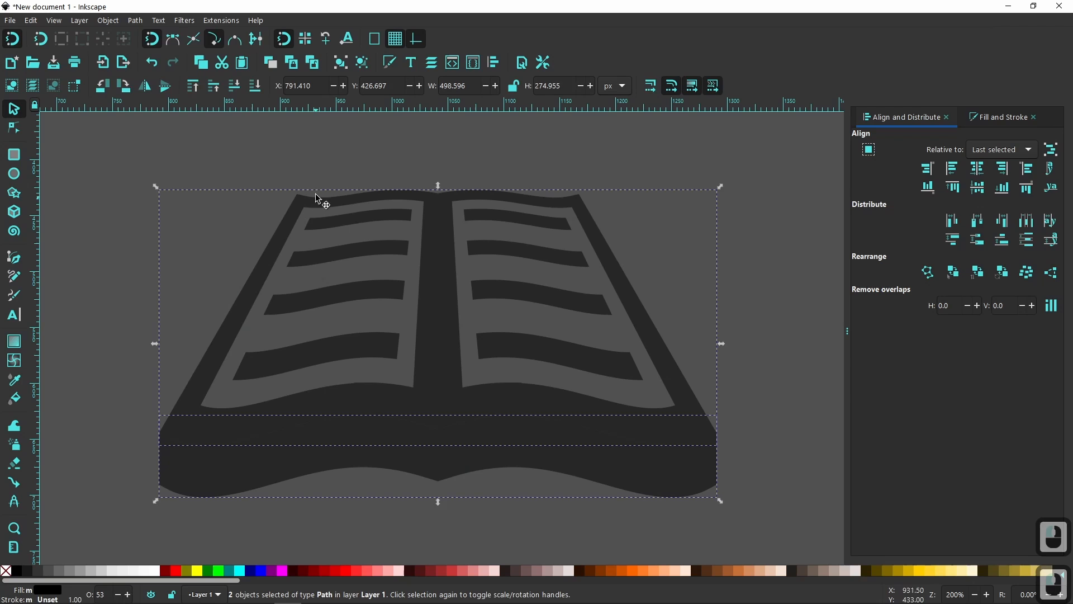
{"action": "left_click", "coordinate": [139, 20]}
{"action": "left_click", "coordinate": [156, 78]}
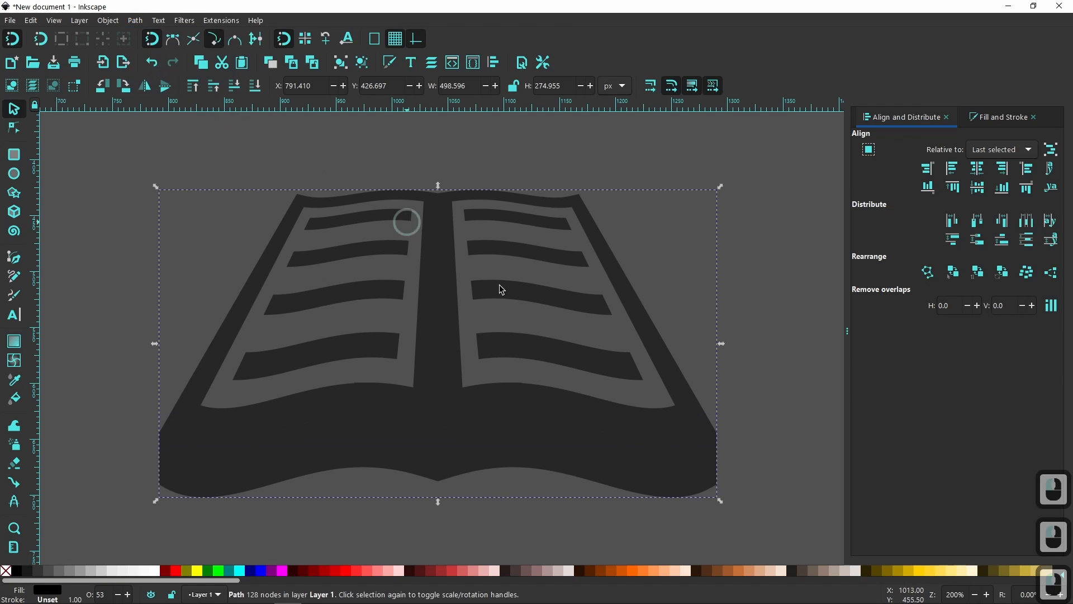
Step: Raise the united book's opacity to 100% and deselect it
{"action": "left_click", "coordinate": [998, 123]}
{"action": "left_click", "coordinate": [961, 442]}
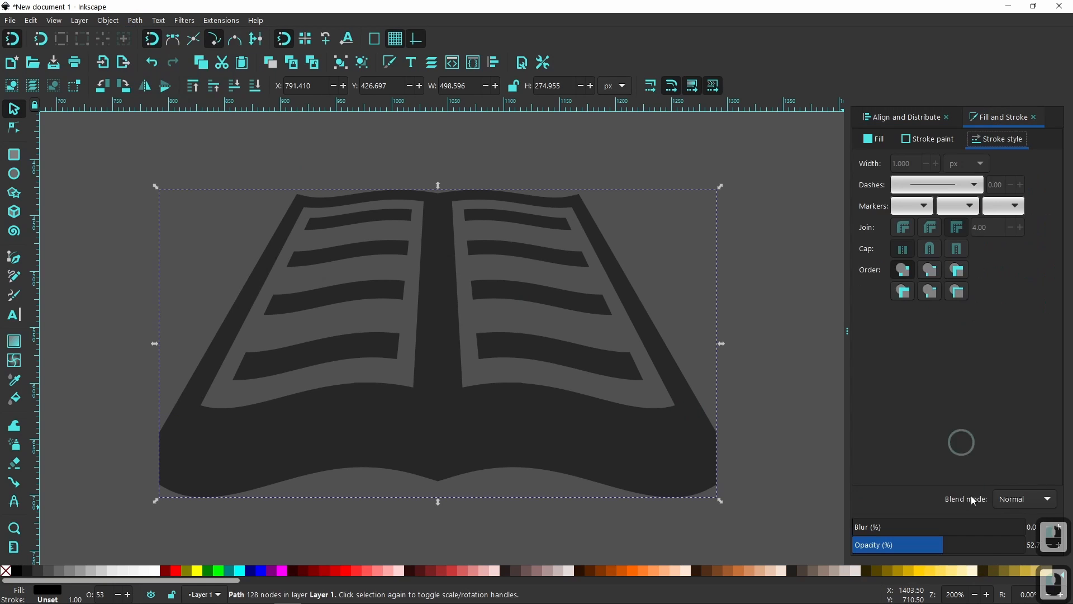
{"action": "left_click_drag", "start_coordinate": [961, 552], "coordinate": [1050, 546]}
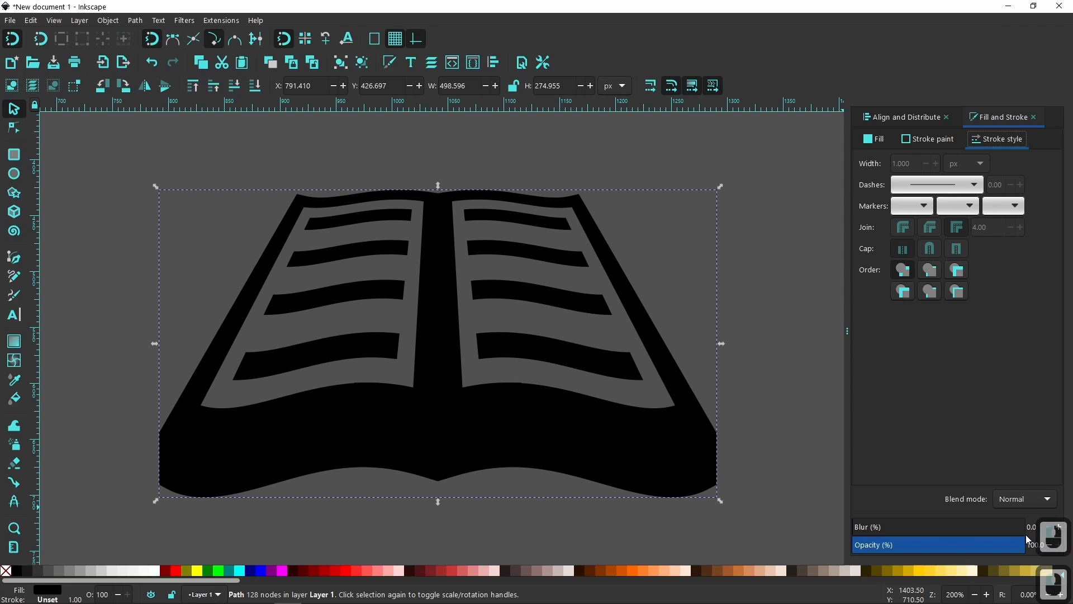
{"action": "left_click", "coordinate": [469, 358]}
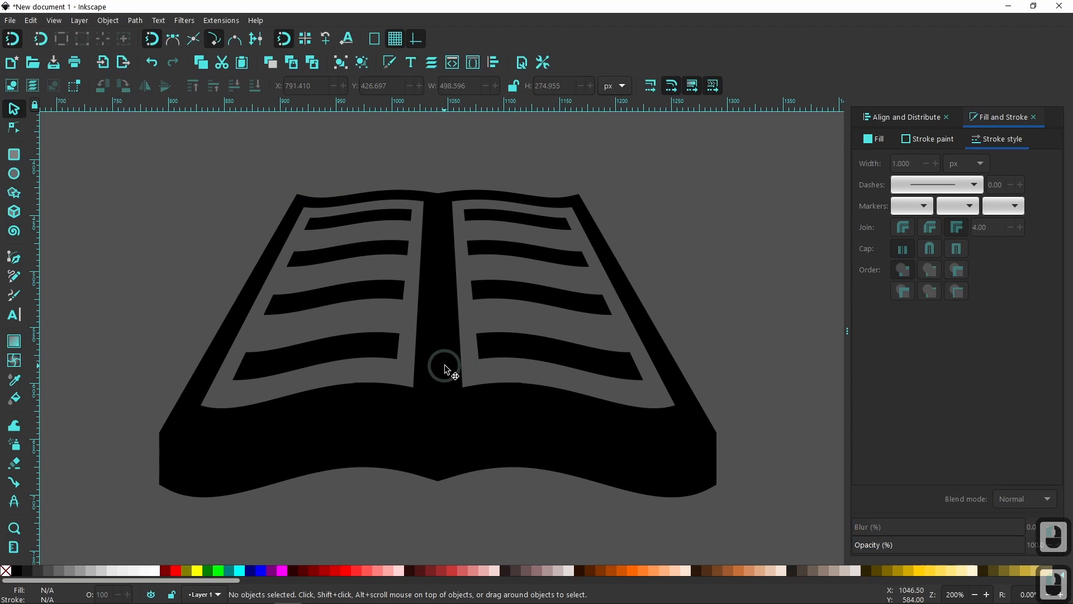
Step: Draw a background rectangle of about 1944 × 1100 px that covers the whole page
{"action": "key", "text": "1"}
{"action": "mouse_move", "coordinate": [433, 374]}
{"action": "left_mouse_down"}
{"action": "mouse_move", "coordinate": [453, 372]}
{"action": "mouse_move", "coordinate": [415, 396]}
{"action": "mouse_move", "coordinate": [436, 389]}
{"action": "left_mouse_up"}
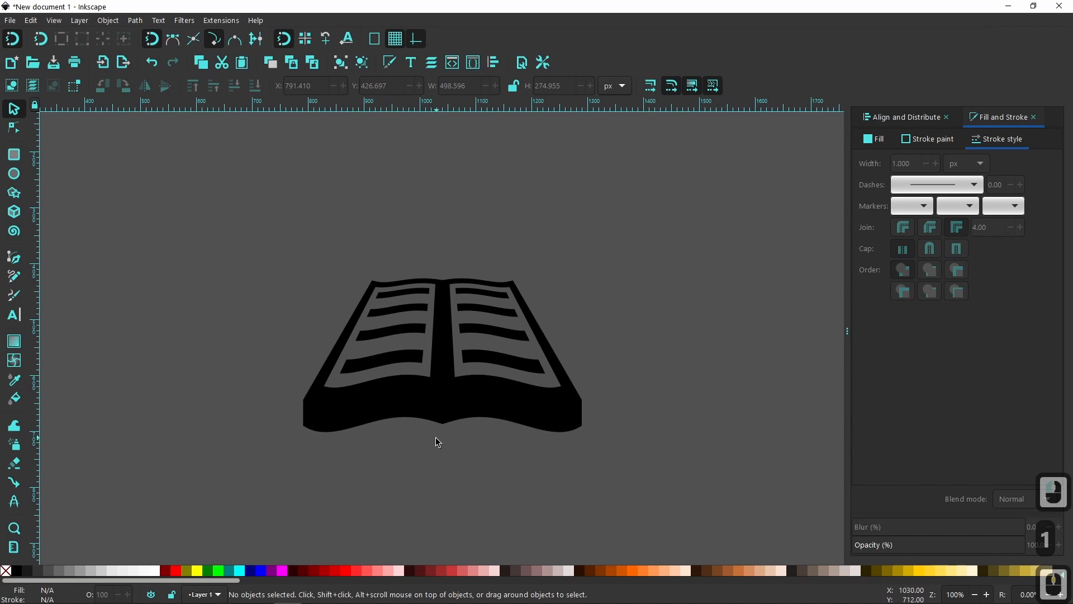
{"action": "left_click_drag", "start_coordinate": [443, 431], "coordinate": [473, 407]}
{"action": "scroll", "coordinate": [472, 407], "scroll_direction": "down", "scroll_amount": 2}
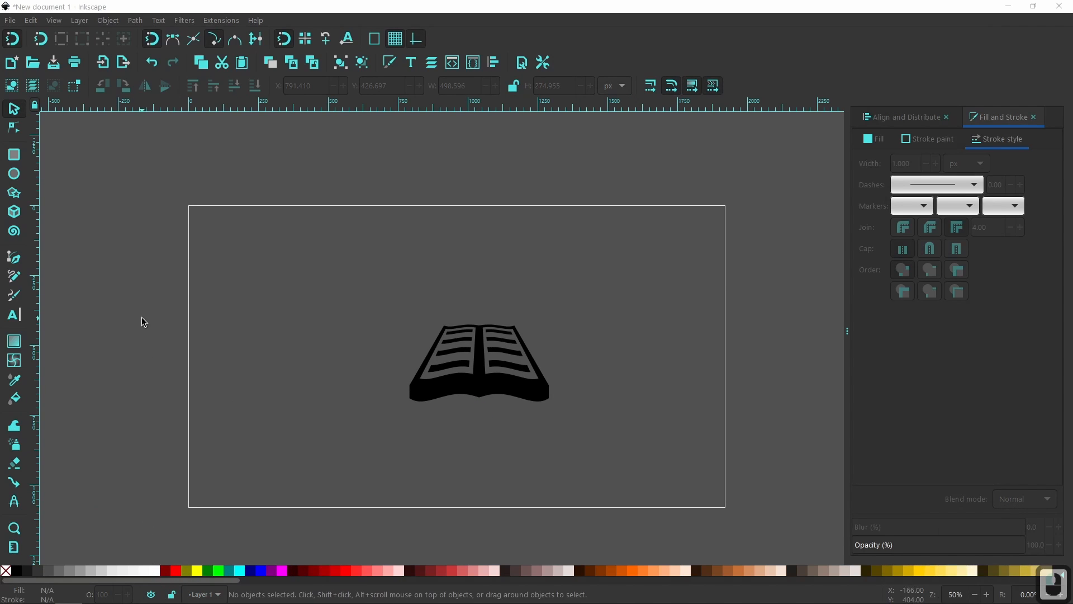
{"action": "left_click", "coordinate": [14, 154]}
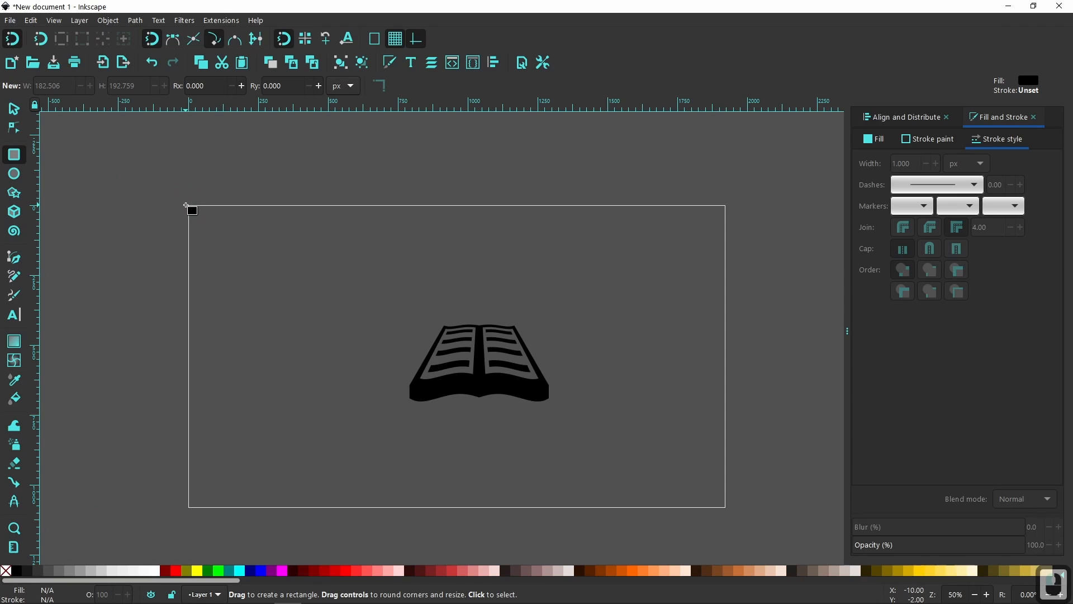
{"action": "left_click_drag", "start_coordinate": [186, 204], "coordinate": [735, 511]}
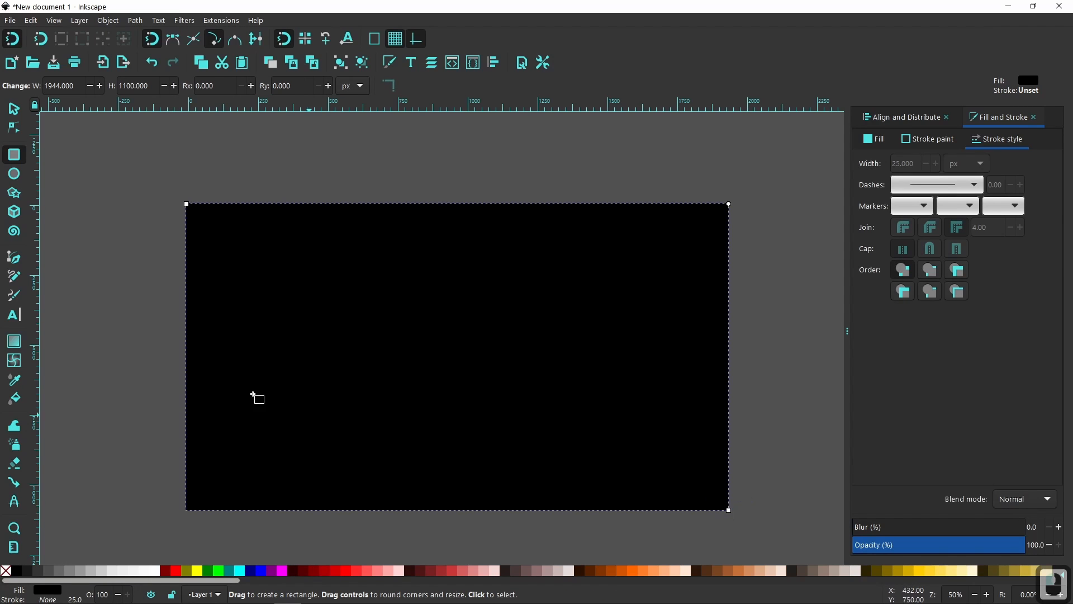
Step: Send the background rectangle behind the book and fill it with 30% Gray
{"action": "left_click", "coordinate": [14, 113]}
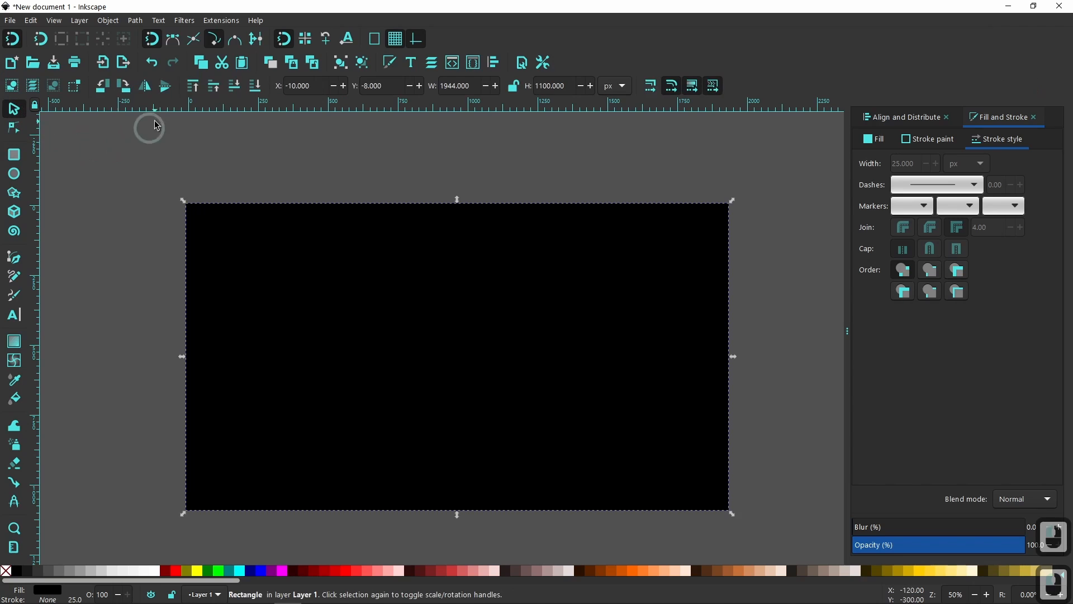
{"action": "left_click", "coordinate": [92, 570]}
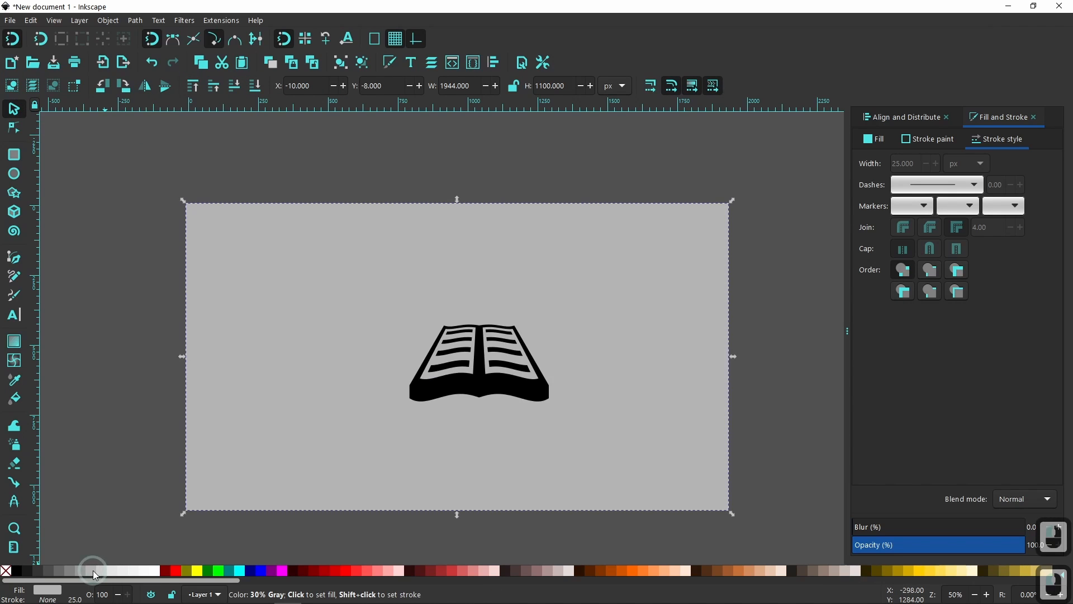
{"action": "left_click", "coordinate": [654, 395]}
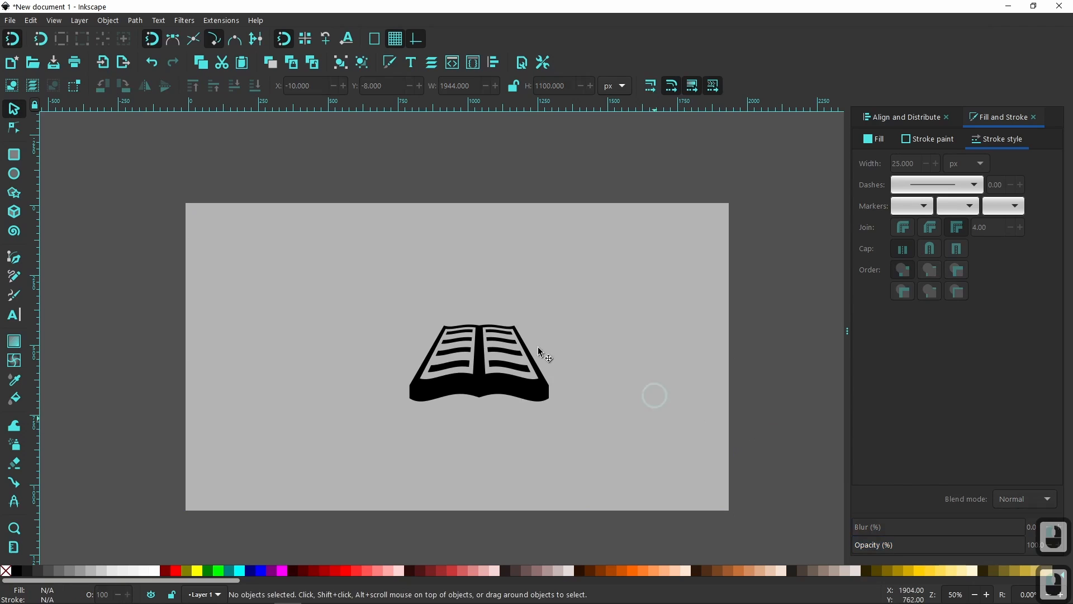
Step: Enlarge the book proportionally to about 895 × 493 px and place it near the middle of the background
{"action": "left_click_drag", "start_coordinate": [354, 159], "coordinate": [592, 444]}
{"action": "left_click_drag", "start_coordinate": [484, 381], "coordinate": [437, 358]}
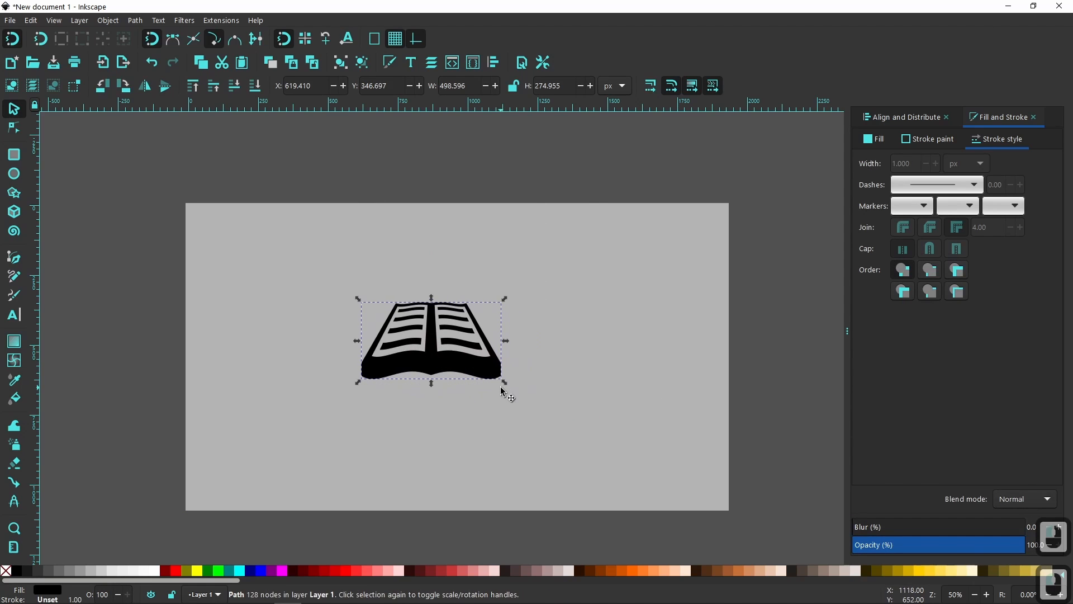
{"action": "left_click_drag", "start_coordinate": [505, 385], "coordinate": [560, 421]}
{"action": "left_click_drag", "start_coordinate": [438, 372], "coordinate": [478, 383]}
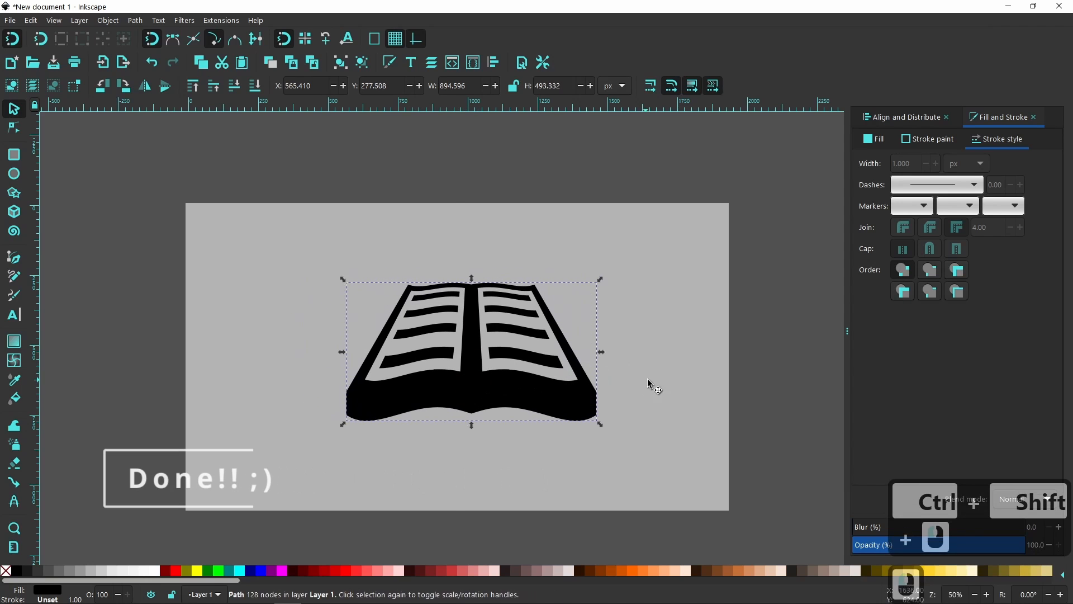
Step: Center the book horizontally and vertically on the gray background rectangle
{"action": "left_click", "coordinate": [747, 321], "text": "shift"}
{"action": "left_click", "coordinate": [917, 117]}
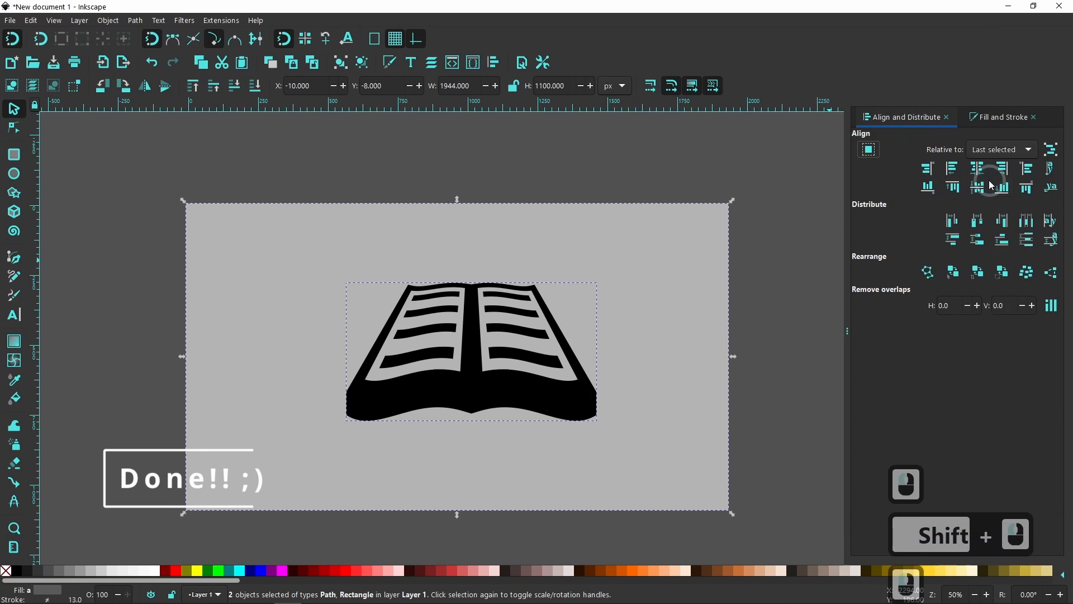
{"action": "left_click", "coordinate": [977, 168]}
{"action": "left_click", "coordinate": [977, 187]}
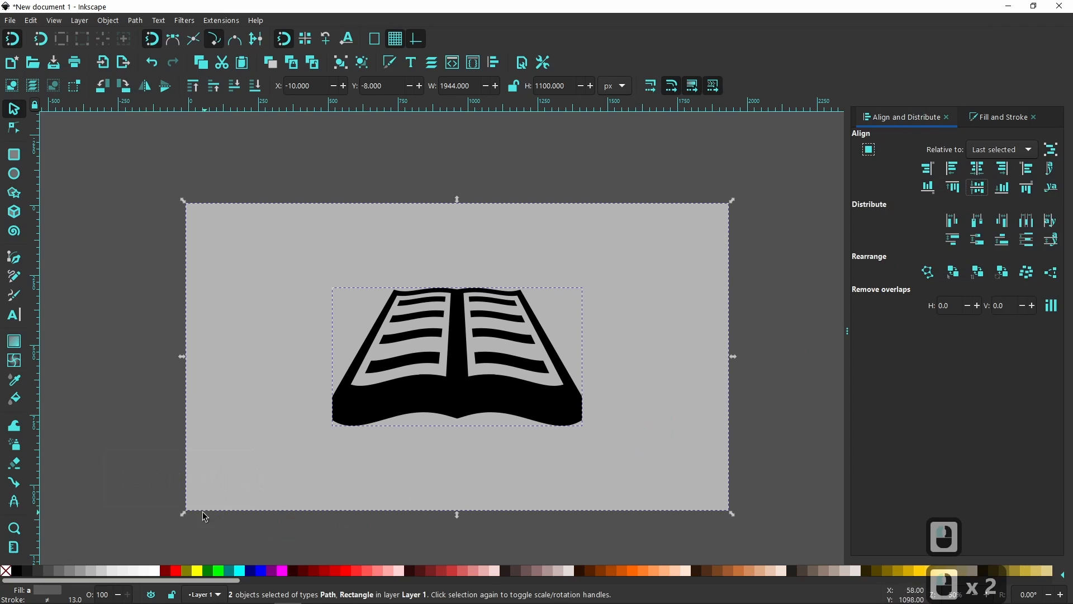
{"action": "left_click", "coordinate": [90, 434]}
Step: Try several palette fills on the book, including red, yellow, navy and aqua, and settle on teal
{"action": "left_click", "coordinate": [424, 398]}
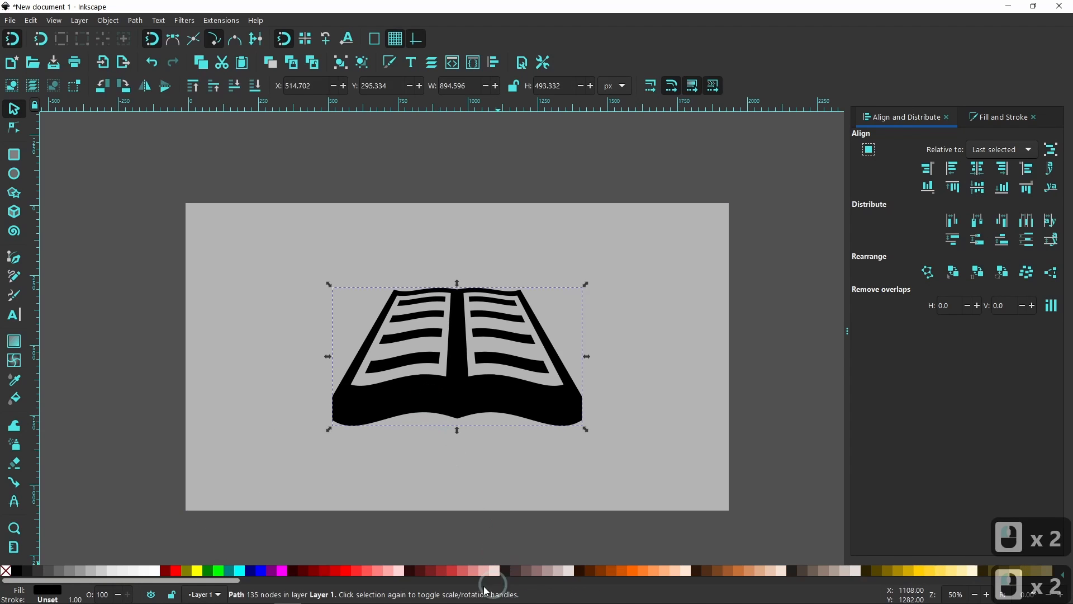
{"action": "left_click", "coordinate": [174, 572]}
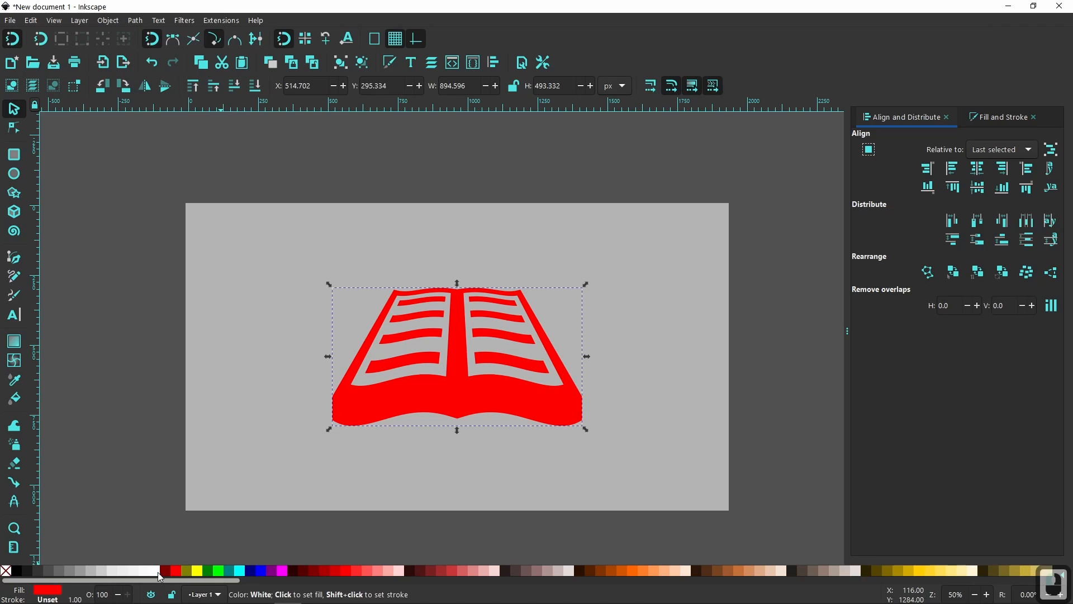
{"action": "left_click", "coordinate": [158, 571]}
{"action": "left_click", "coordinate": [196, 570]}
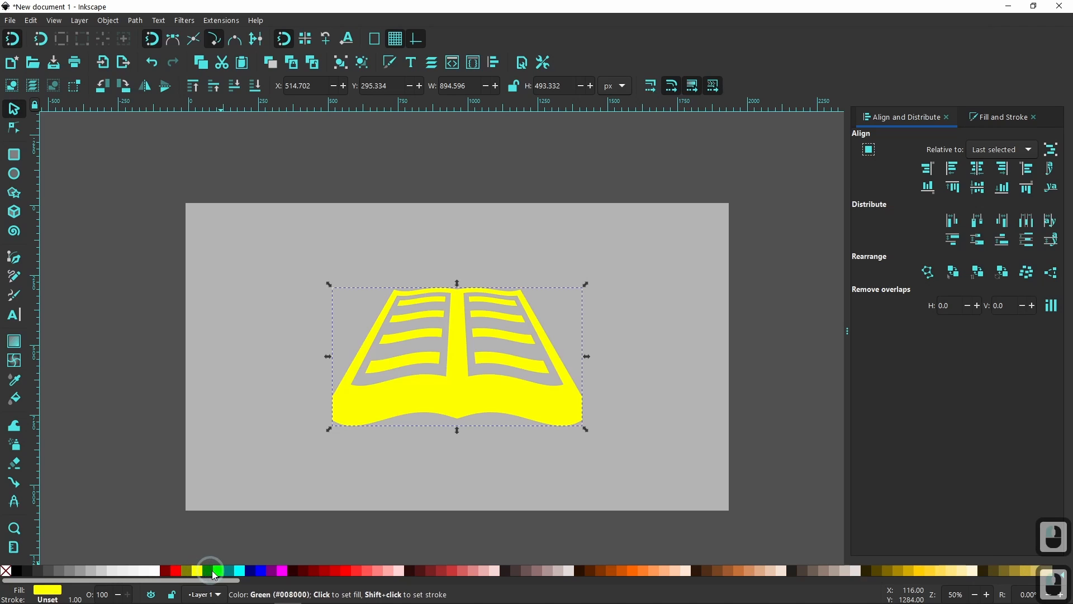
{"action": "left_click", "coordinate": [219, 570]}
{"action": "left_click", "coordinate": [228, 570]}
{"action": "left_click", "coordinate": [249, 571]}
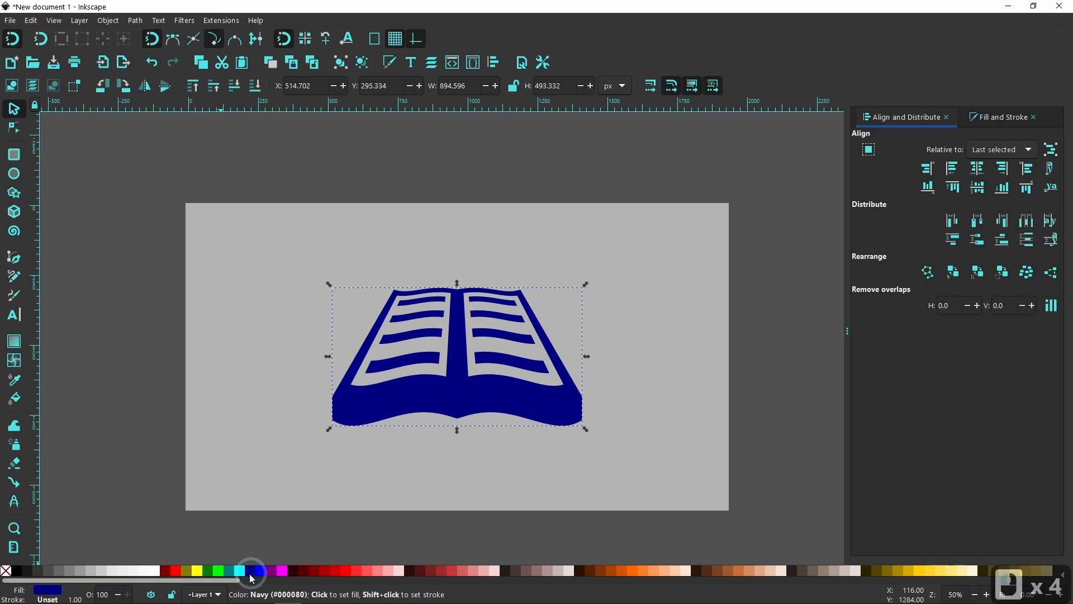
{"action": "left_click", "coordinate": [240, 571]}
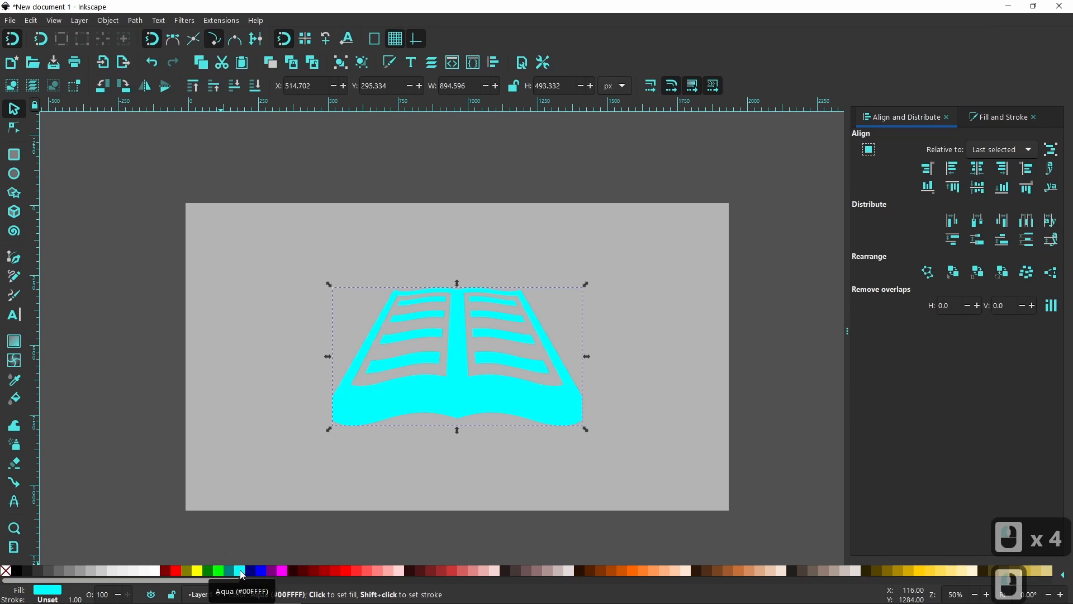
{"action": "left_click", "coordinate": [229, 571]}
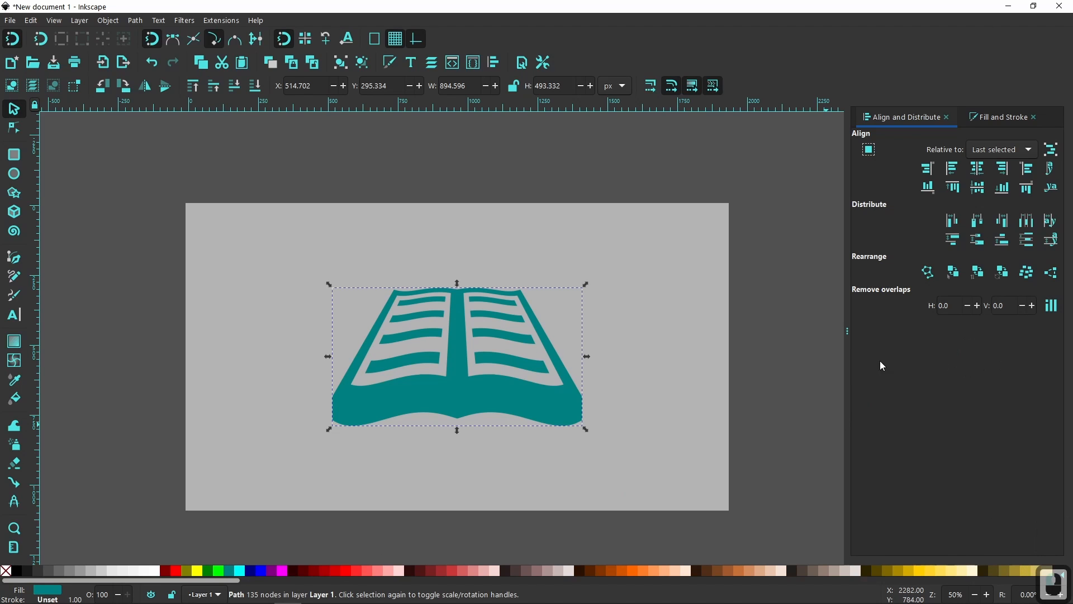
Step: Refine the book's teal fill to saturation 85 and lightness 29 in HSL, then deselect and view it at 100% zoom
{"action": "left_click", "coordinate": [996, 118]}
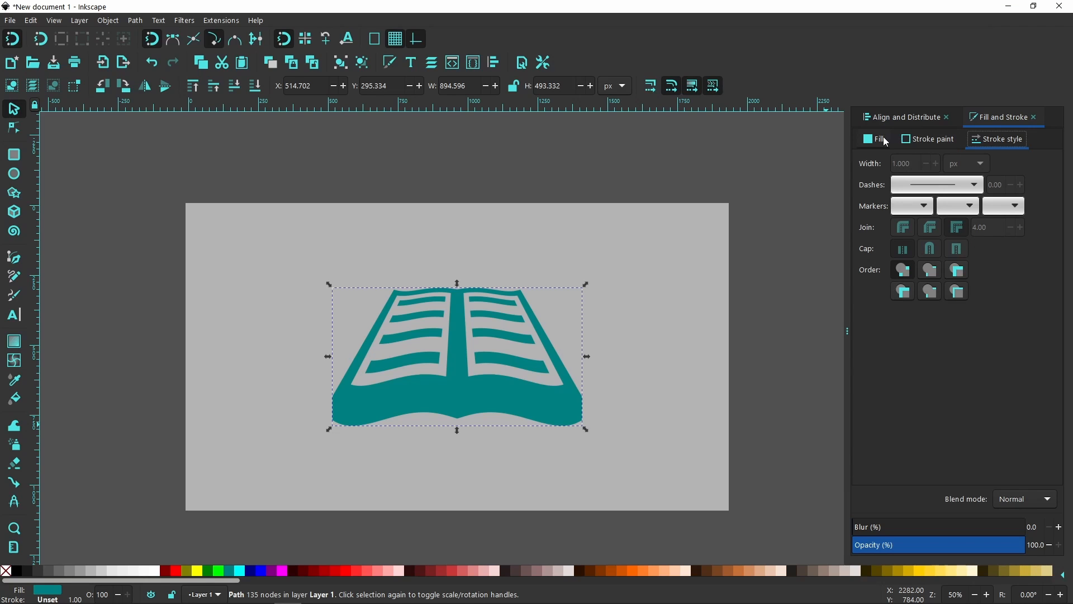
{"action": "left_click", "coordinate": [885, 140]}
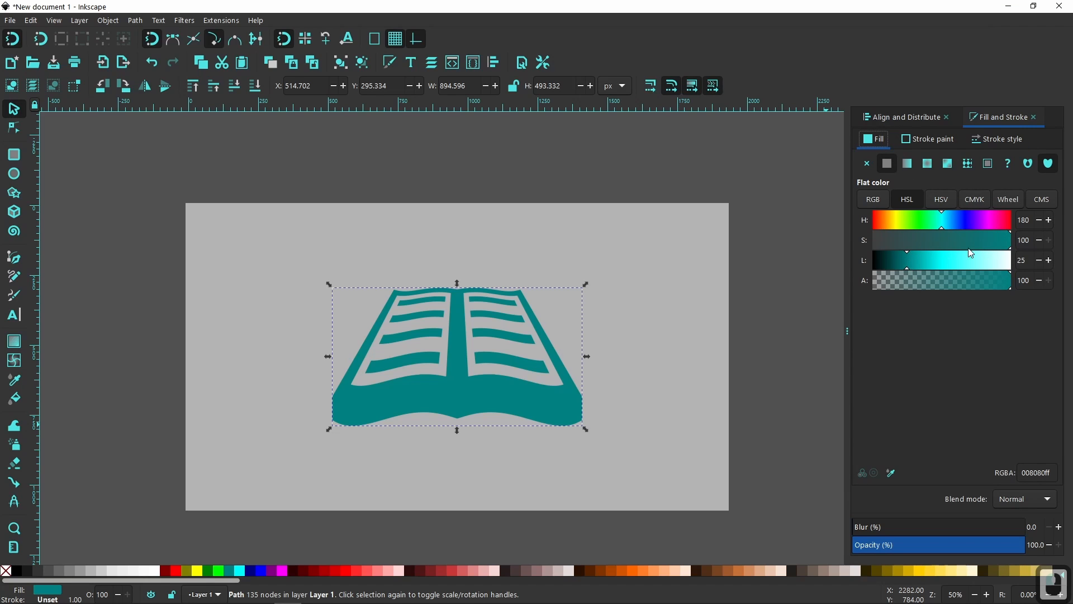
{"action": "left_click_drag", "start_coordinate": [995, 242], "coordinate": [979, 245]}
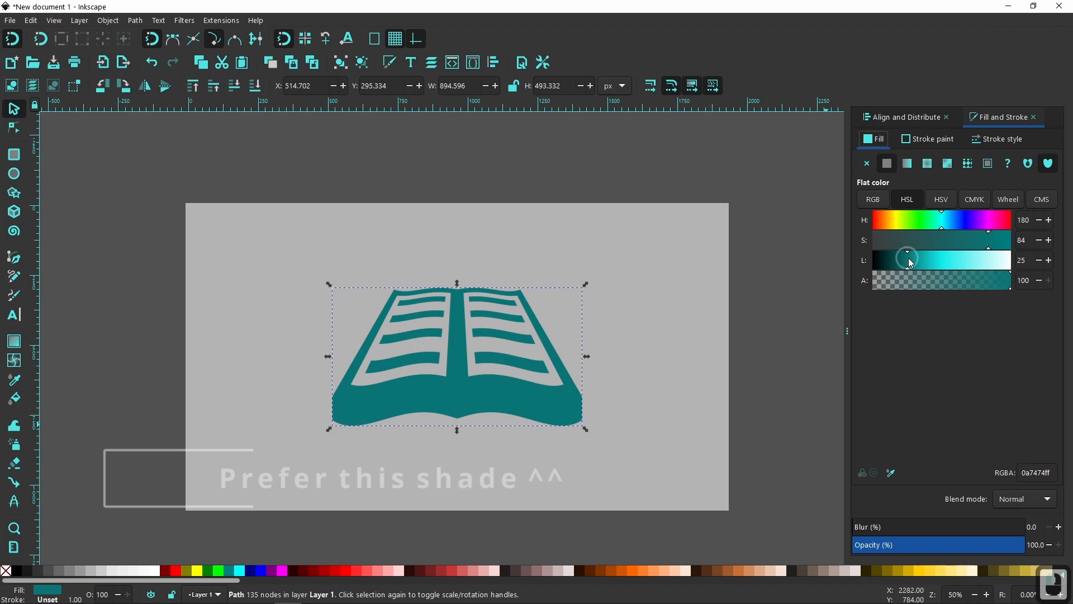
{"action": "left_click_drag", "start_coordinate": [907, 257], "coordinate": [912, 257]}
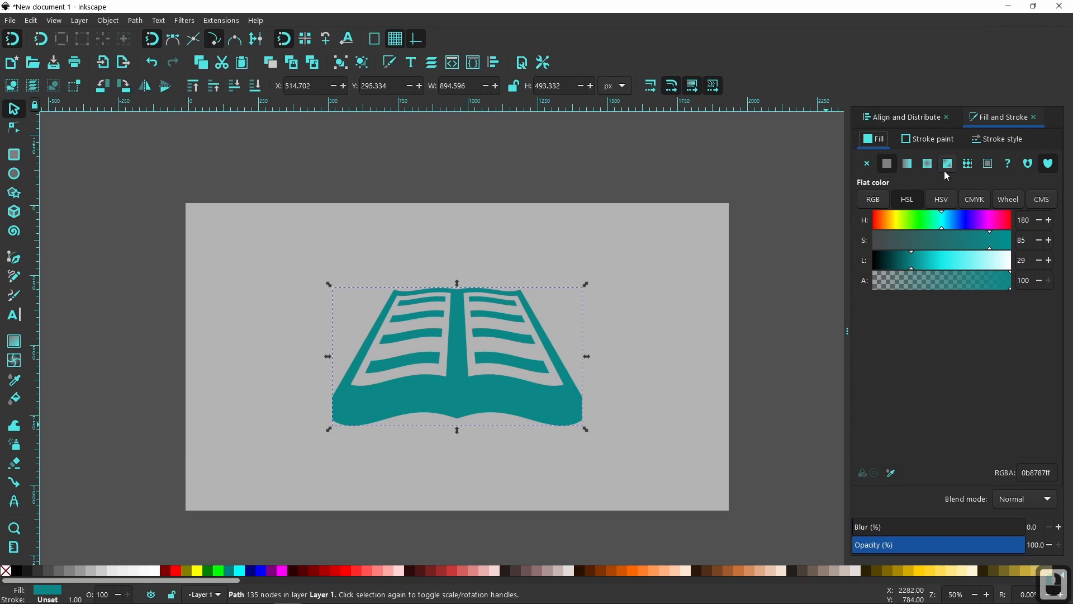
{"action": "left_click", "coordinate": [783, 302]}
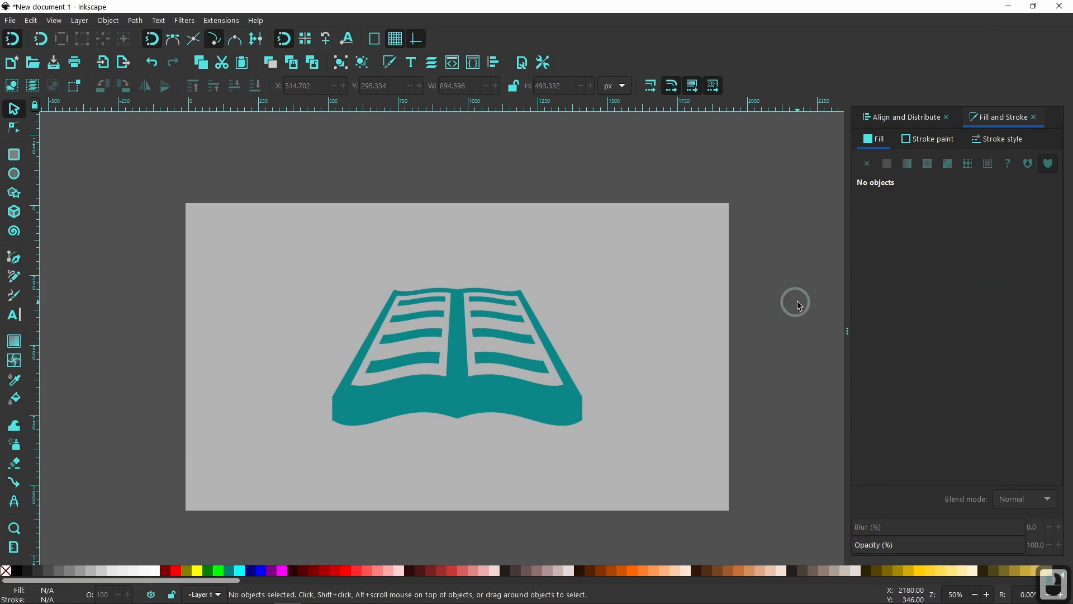
{"action": "mouse_move", "coordinate": [457, 359]}
{"action": "left_mouse_down"}
{"action": "mouse_move", "coordinate": [492, 337]}
{"action": "mouse_move", "coordinate": [454, 338]}
{"action": "left_mouse_up"}
{"action": "key", "text": "1"}
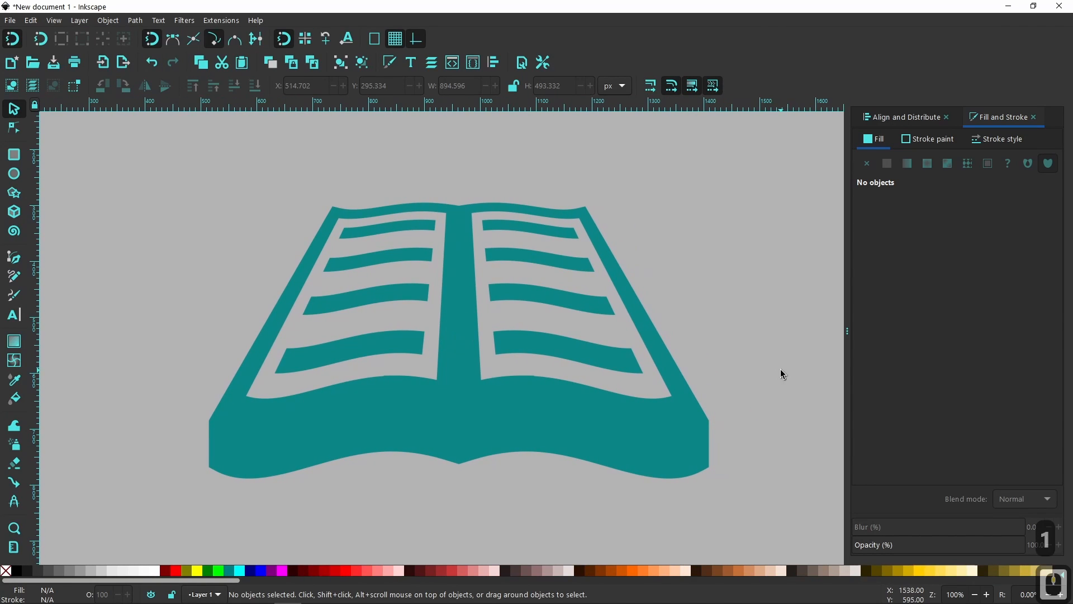